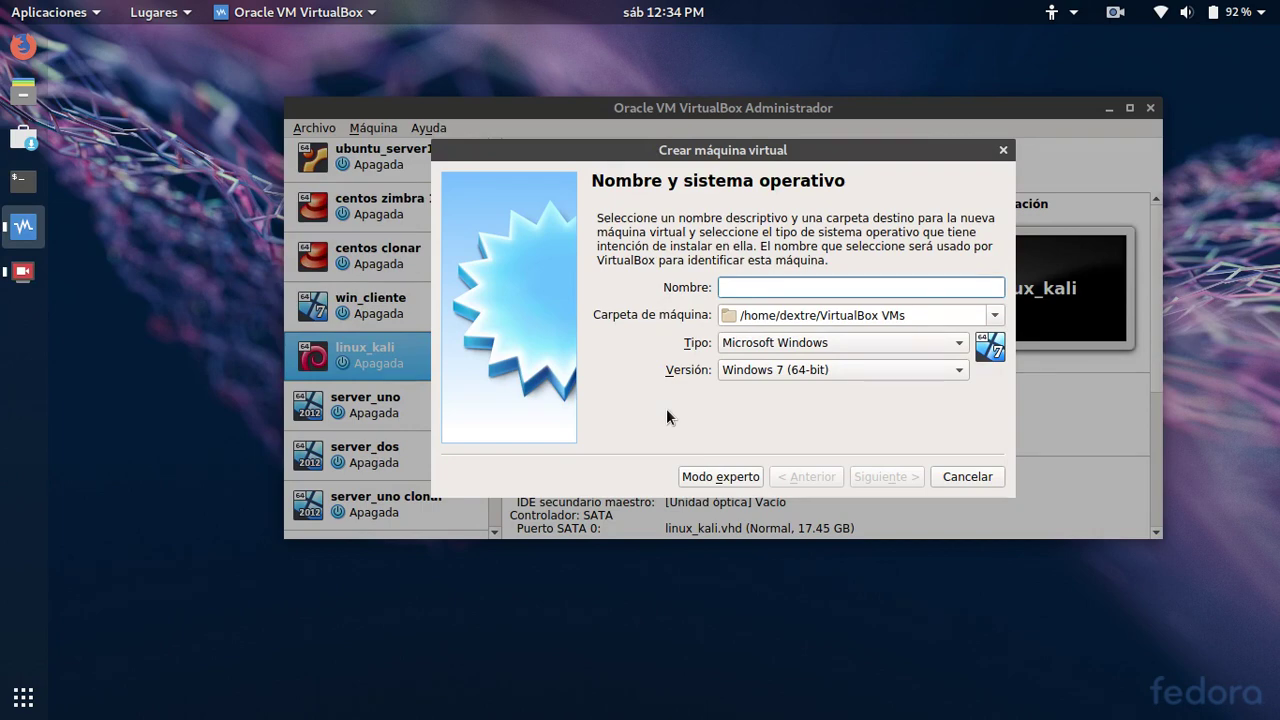
Name the new VM kali1 with type Linux and version Debian (64-bit)
type("ins")
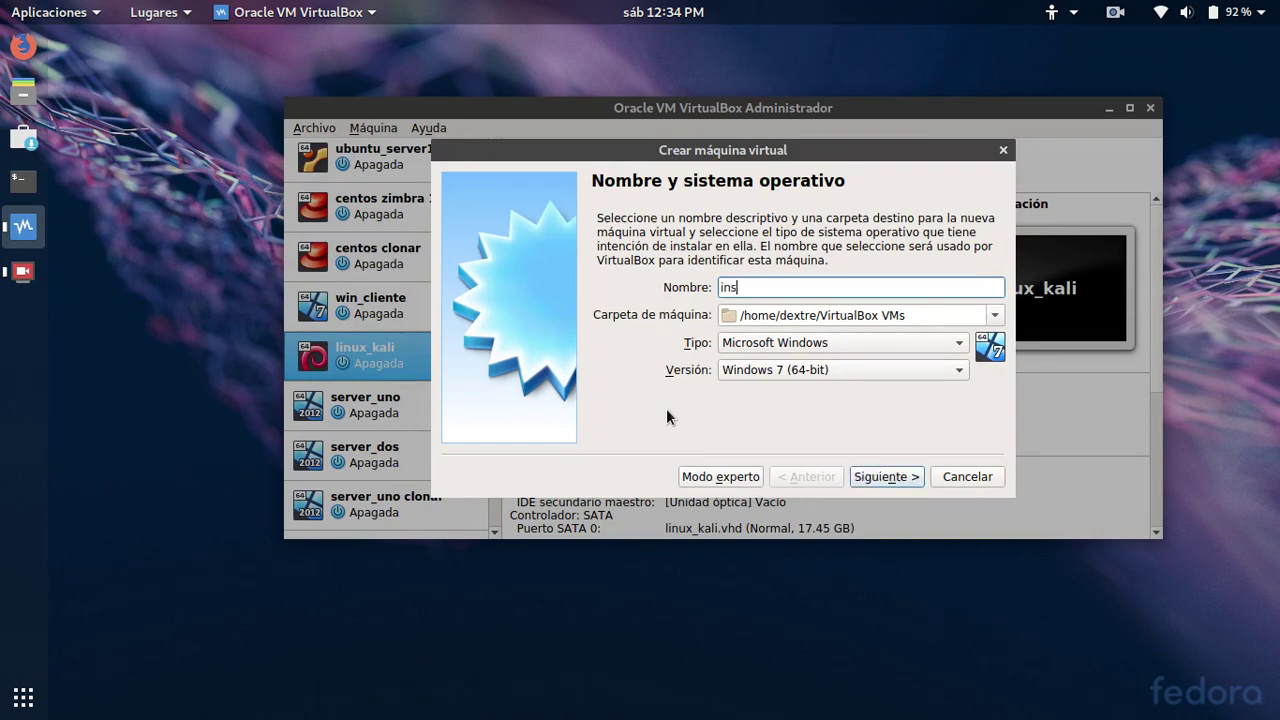
key("BackSpace")
key("BackSpace")
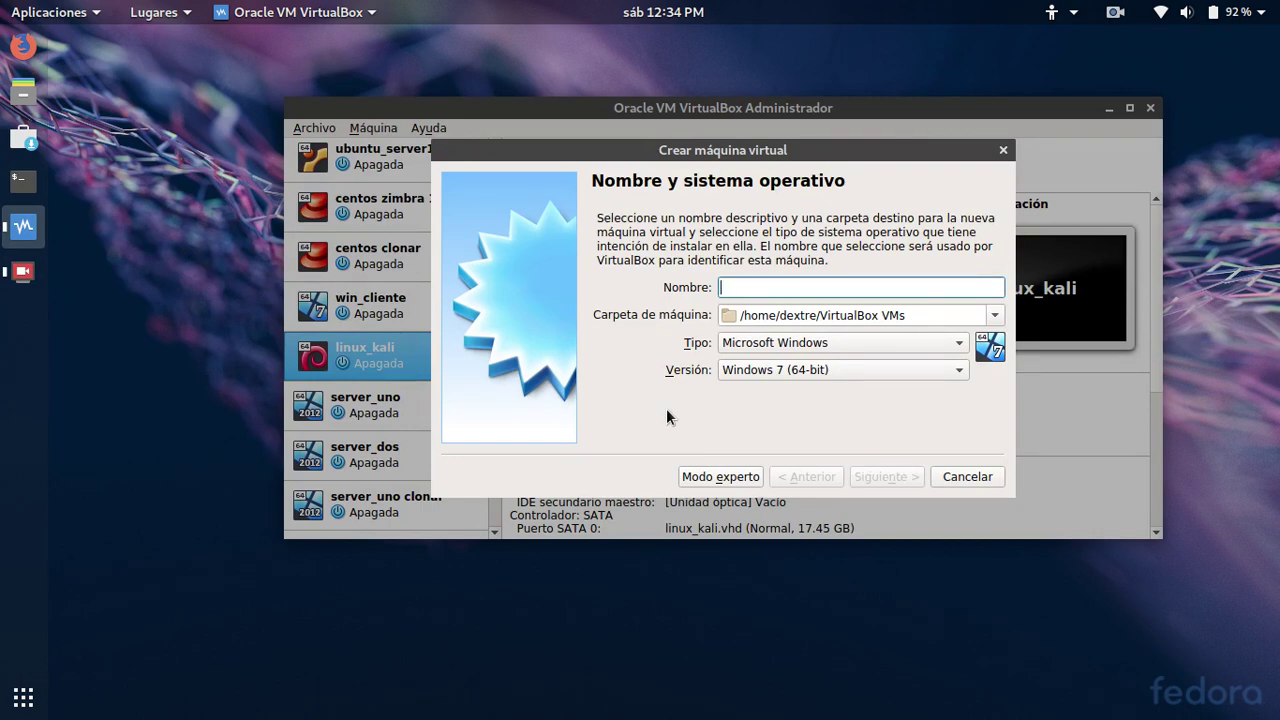
type("ka")
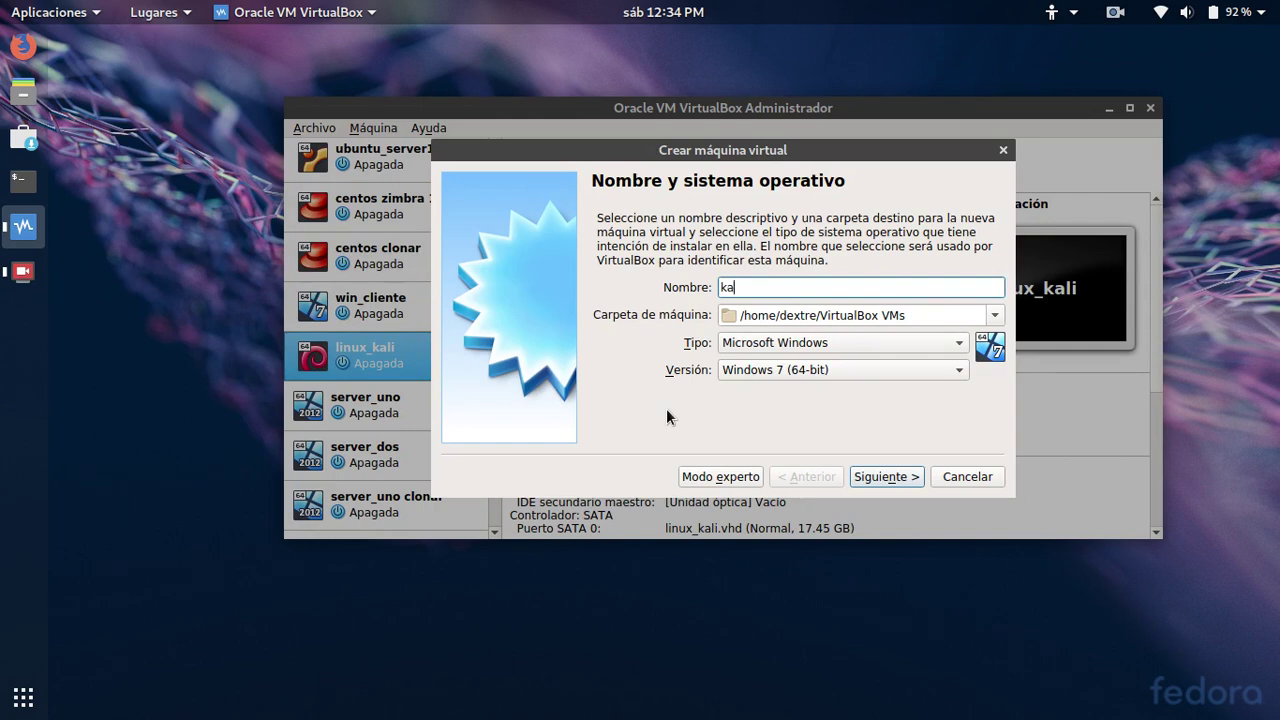
type("li1")
left_click(922, 342)
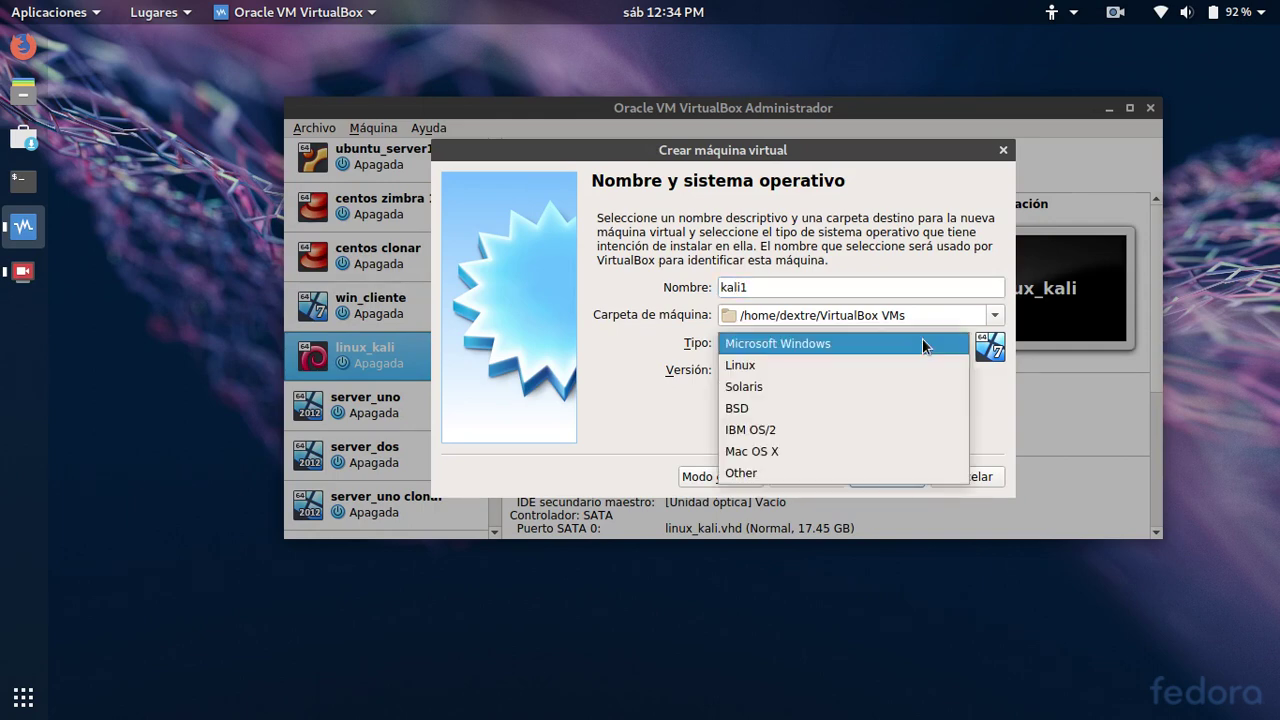
left_click(748, 366)
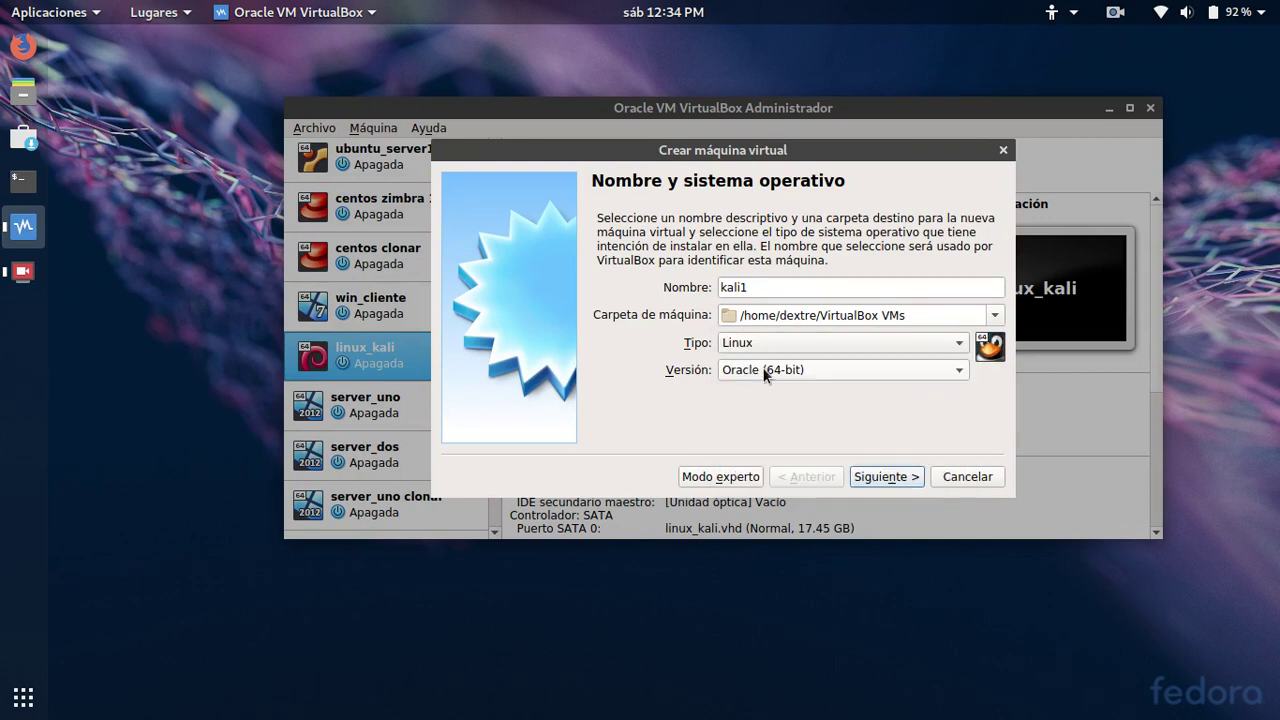
left_click(765, 370)
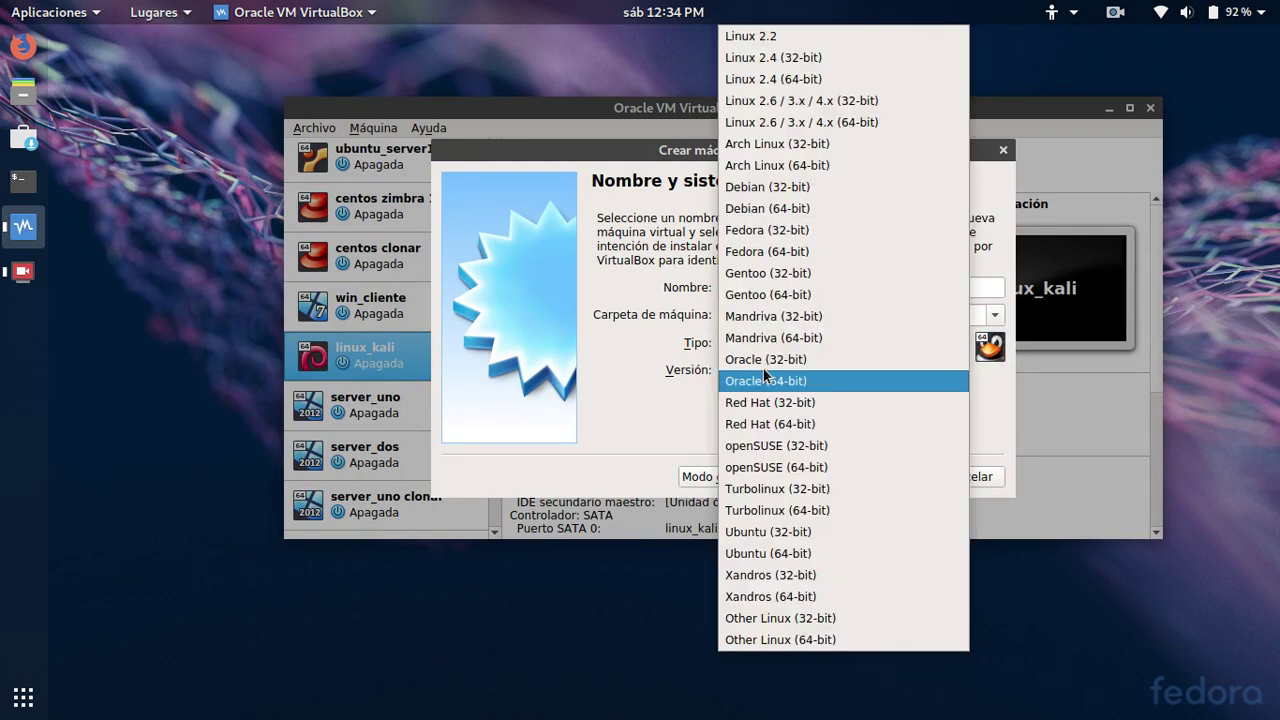
left_click(776, 209)
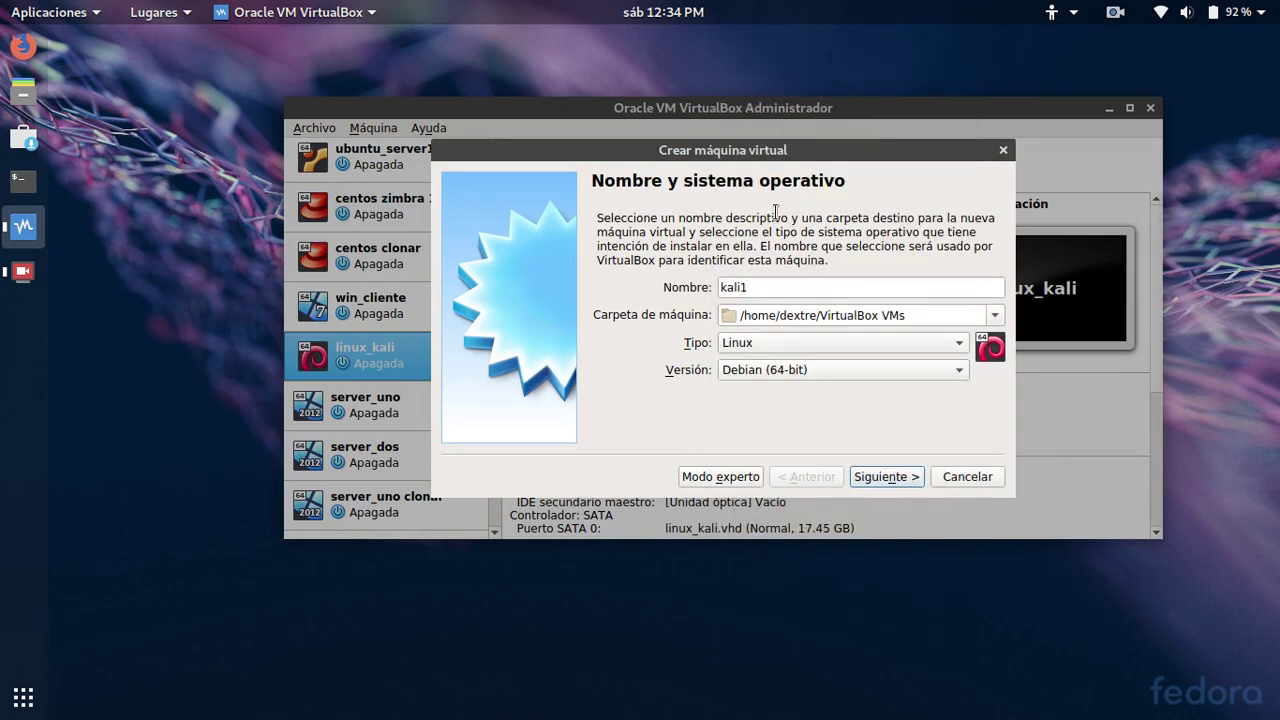
left_click(884, 477)
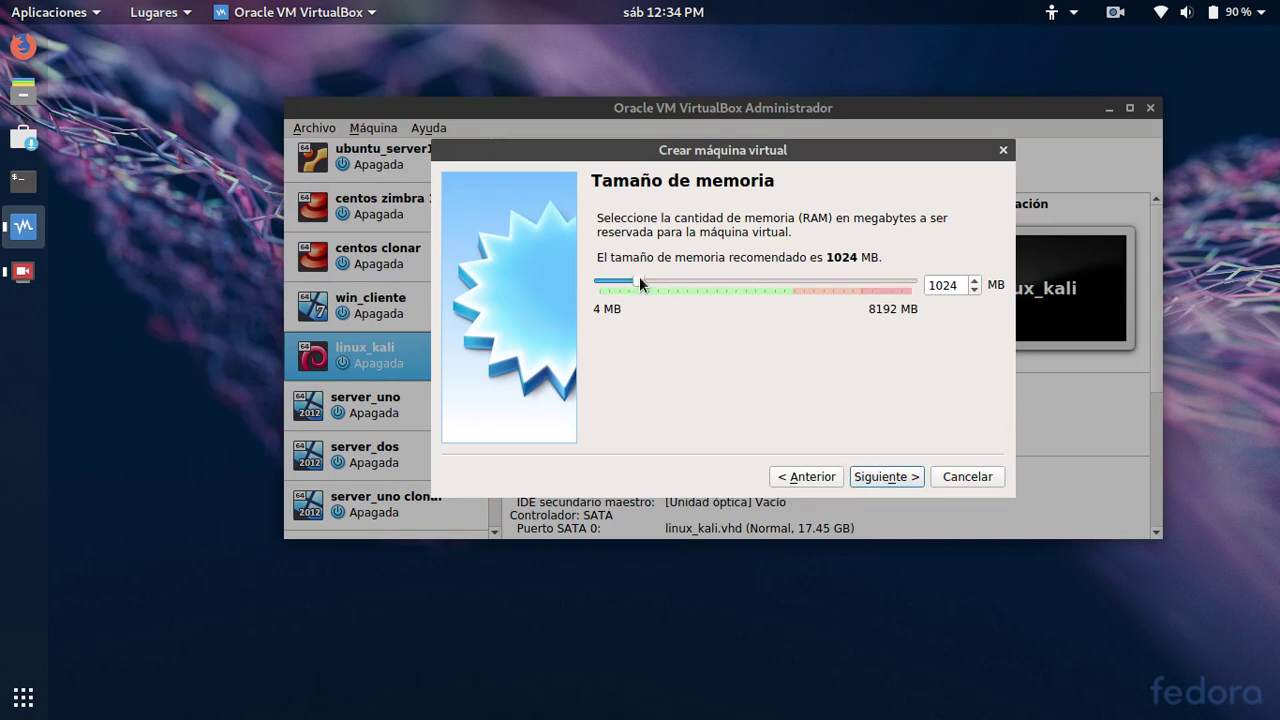
Raise the VM's memory to 2048 MB and continue to the hard disk step
left_click_drag(639, 276, 673, 278)
left_click(880, 476)
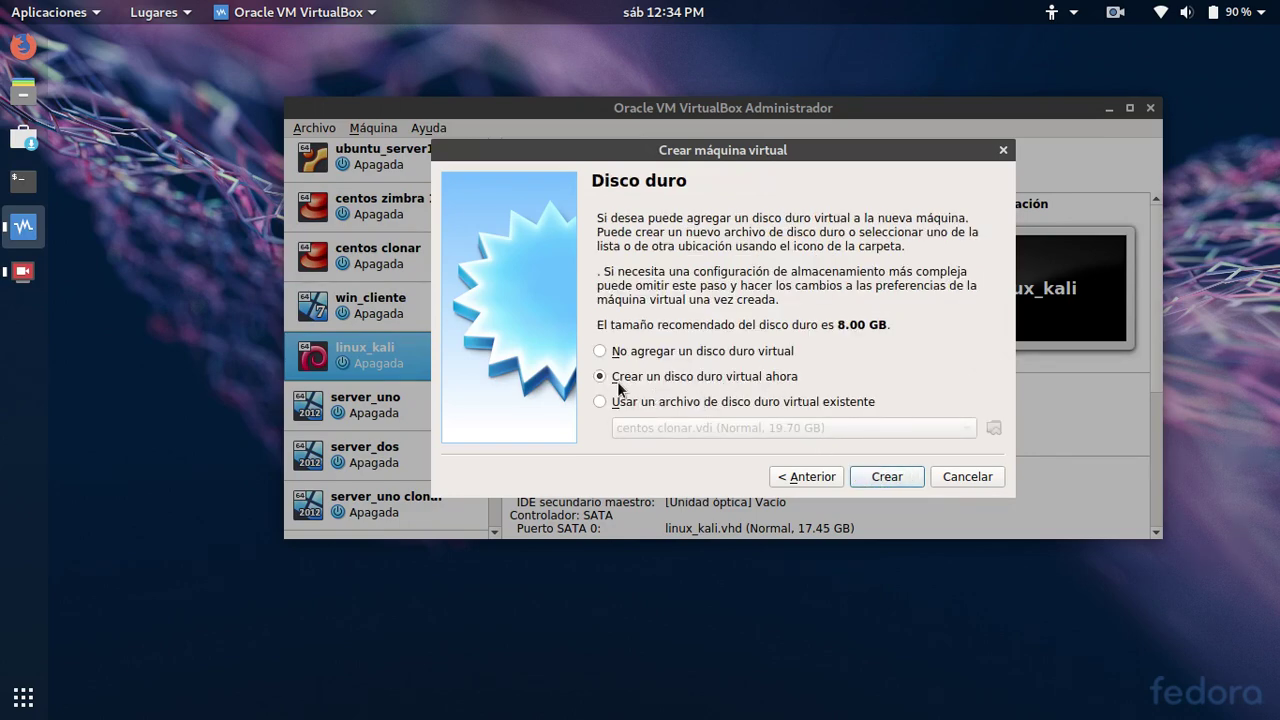
Create a dynamically allocated 10.75 GB VHD disk named kali1 to finish the VM
left_click(885, 477)
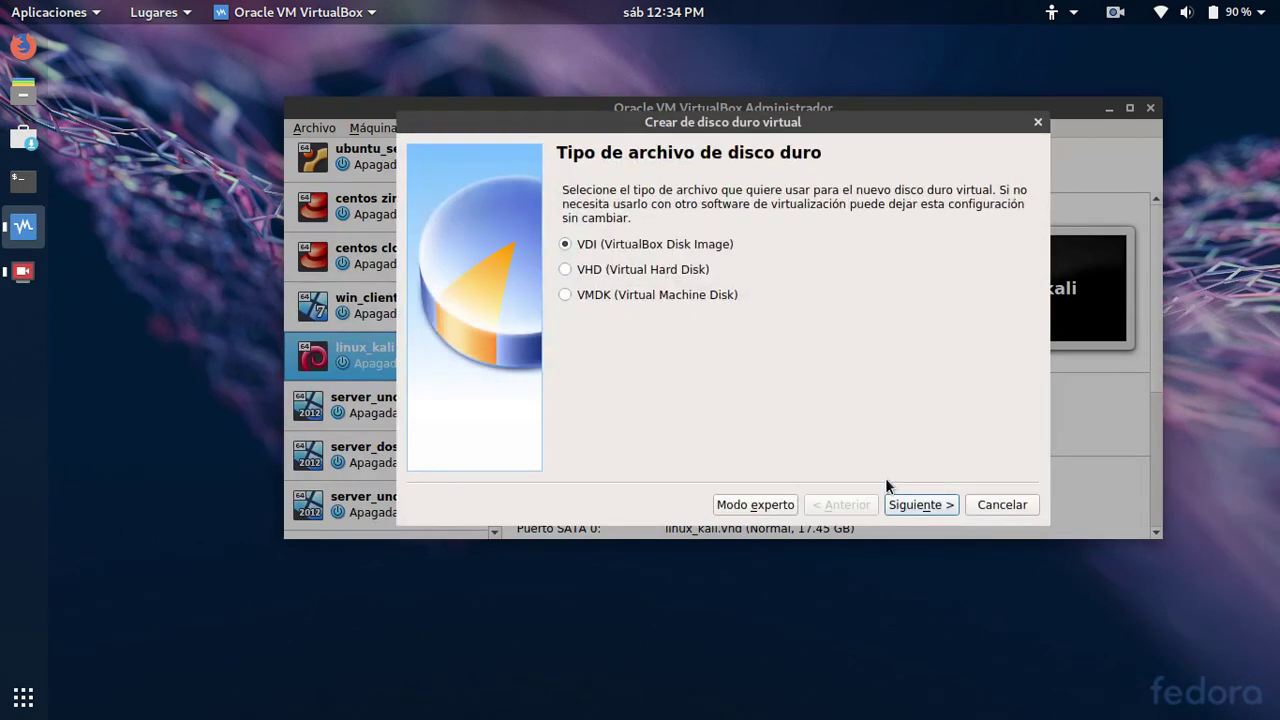
left_click(581, 272)
left_click(921, 505)
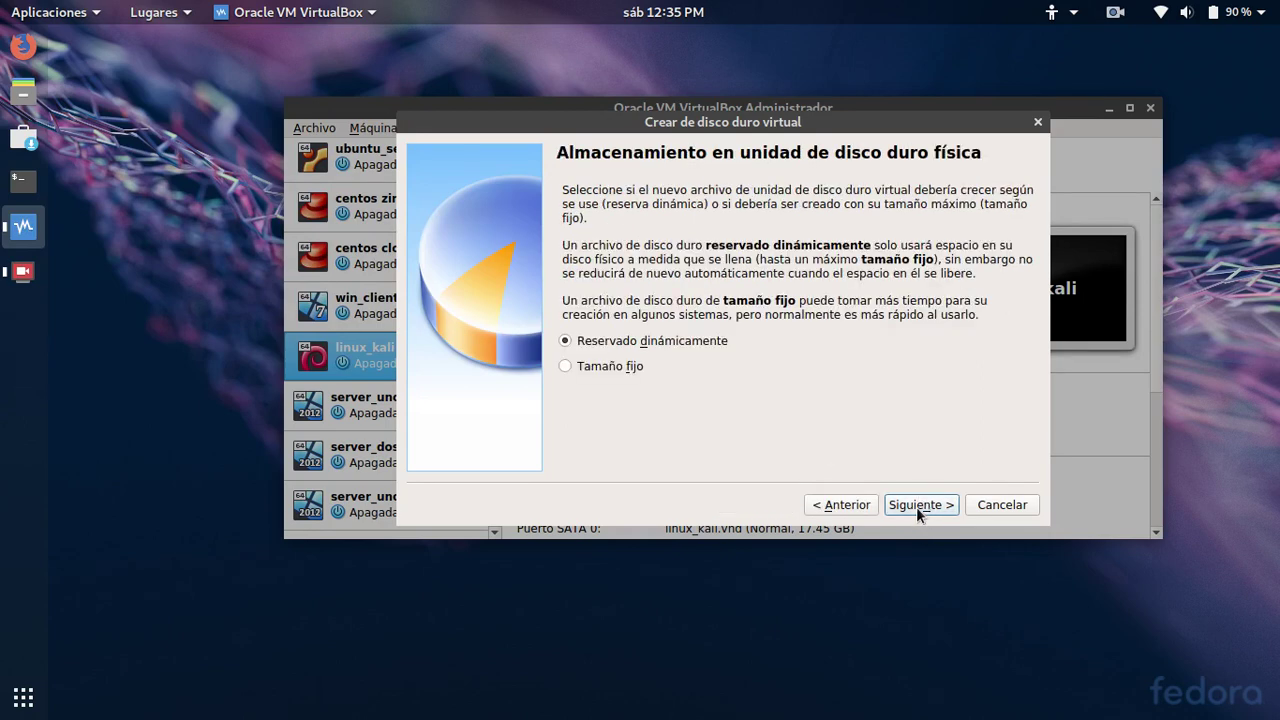
left_click(917, 507)
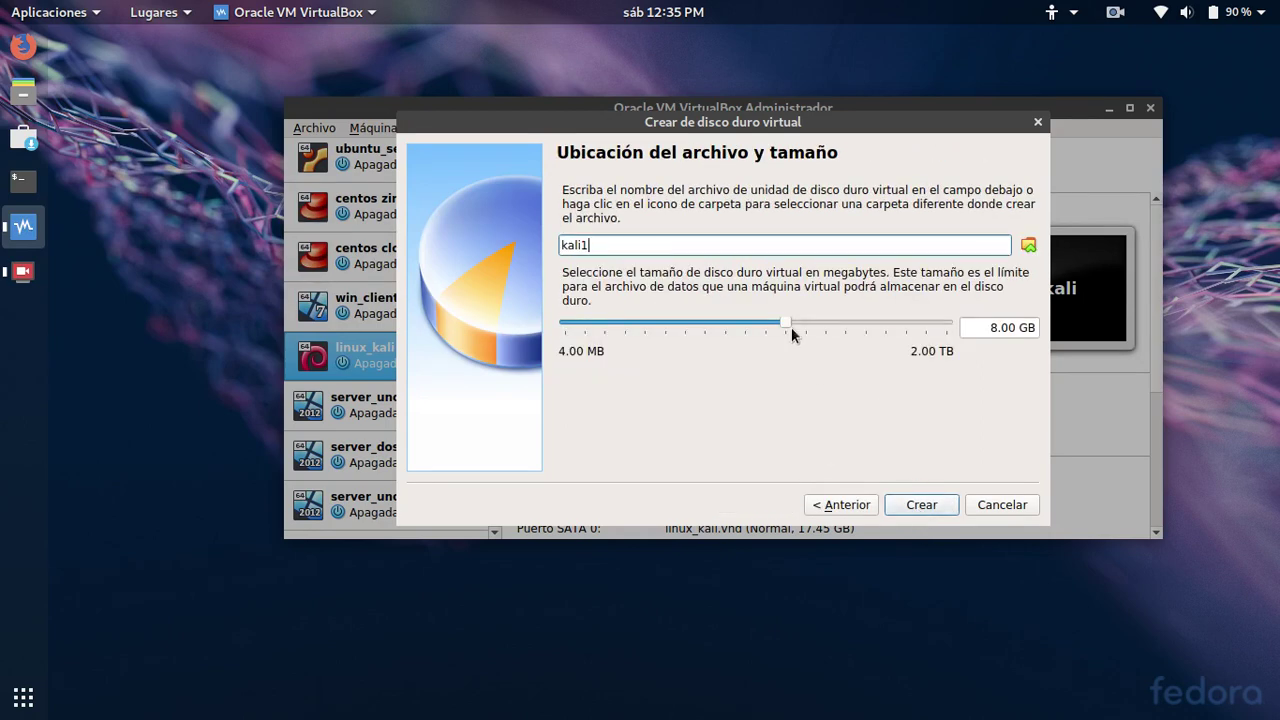
left_click_drag(785, 323, 793, 322)
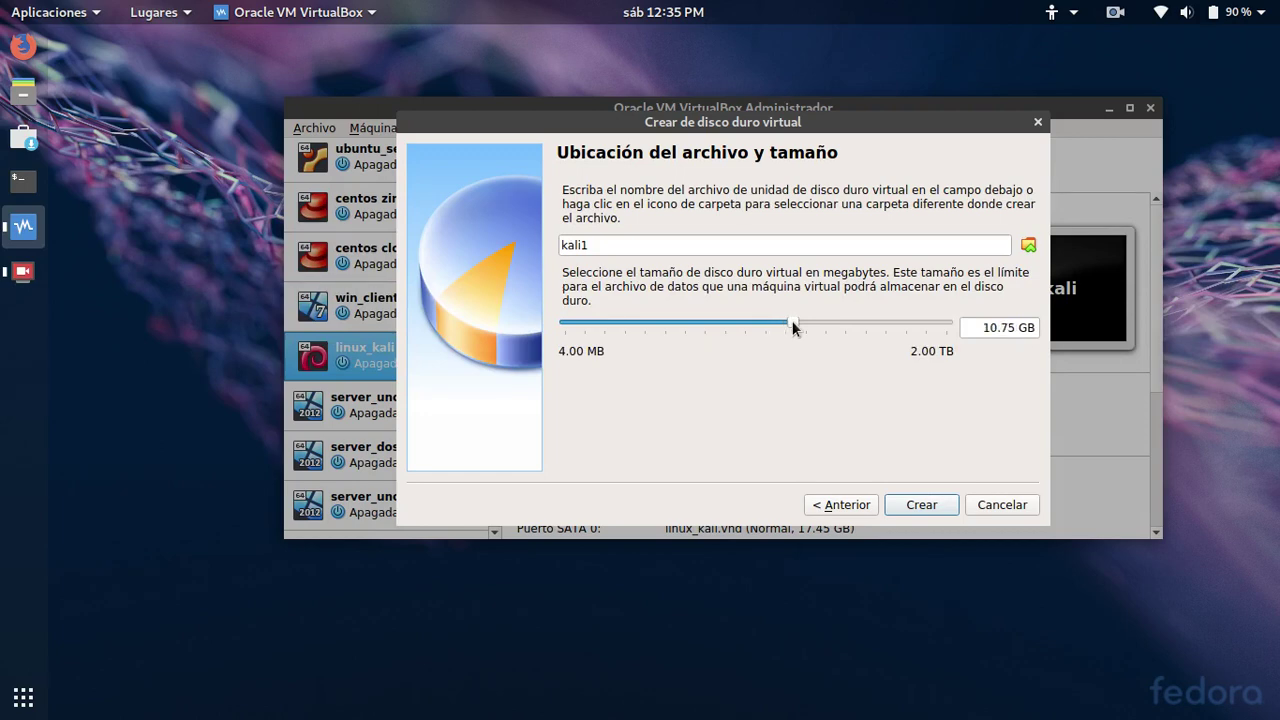
left_click(918, 507)
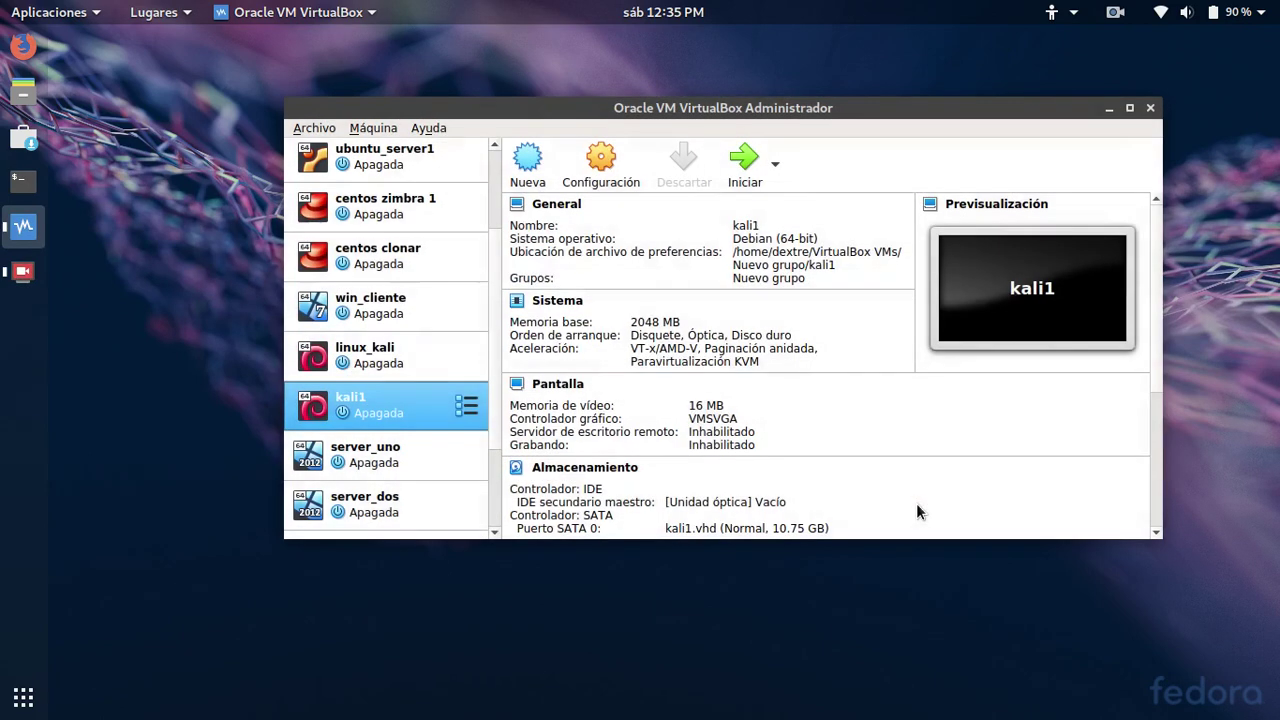
In kali1's System settings, drop the floppy from boot order and put the hard disk first
left_click(600, 175)
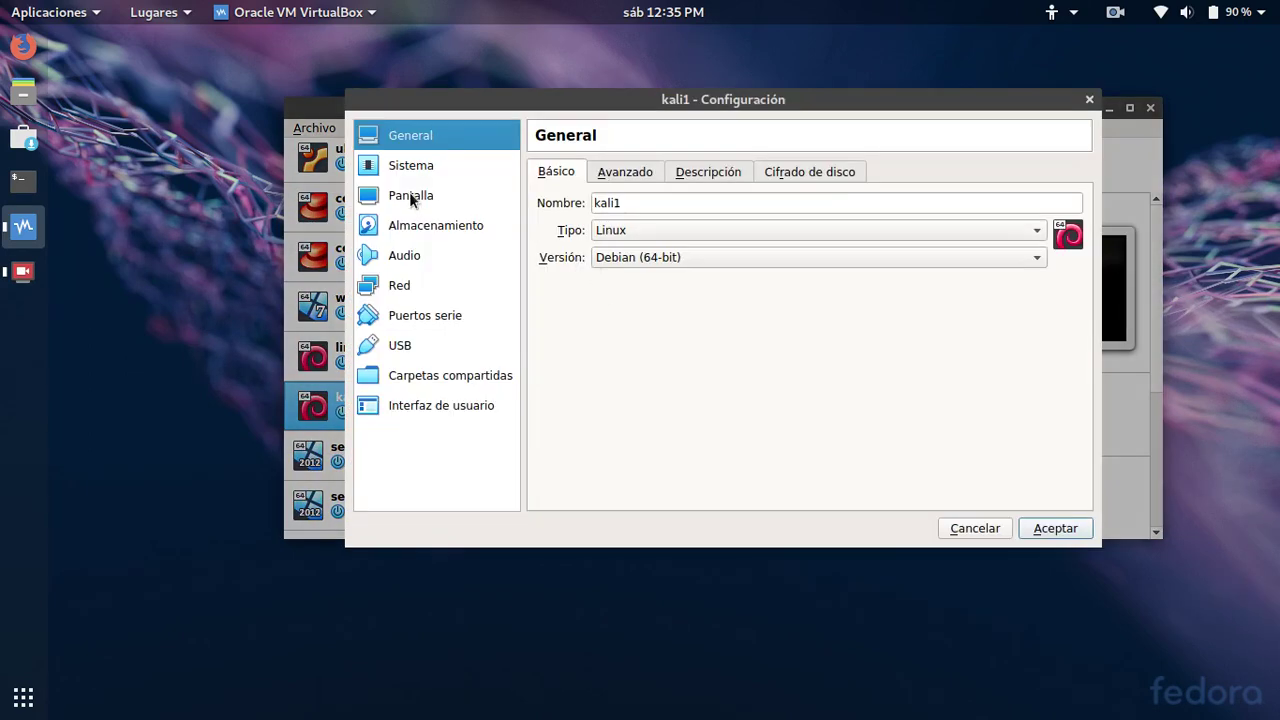
left_click(401, 166)
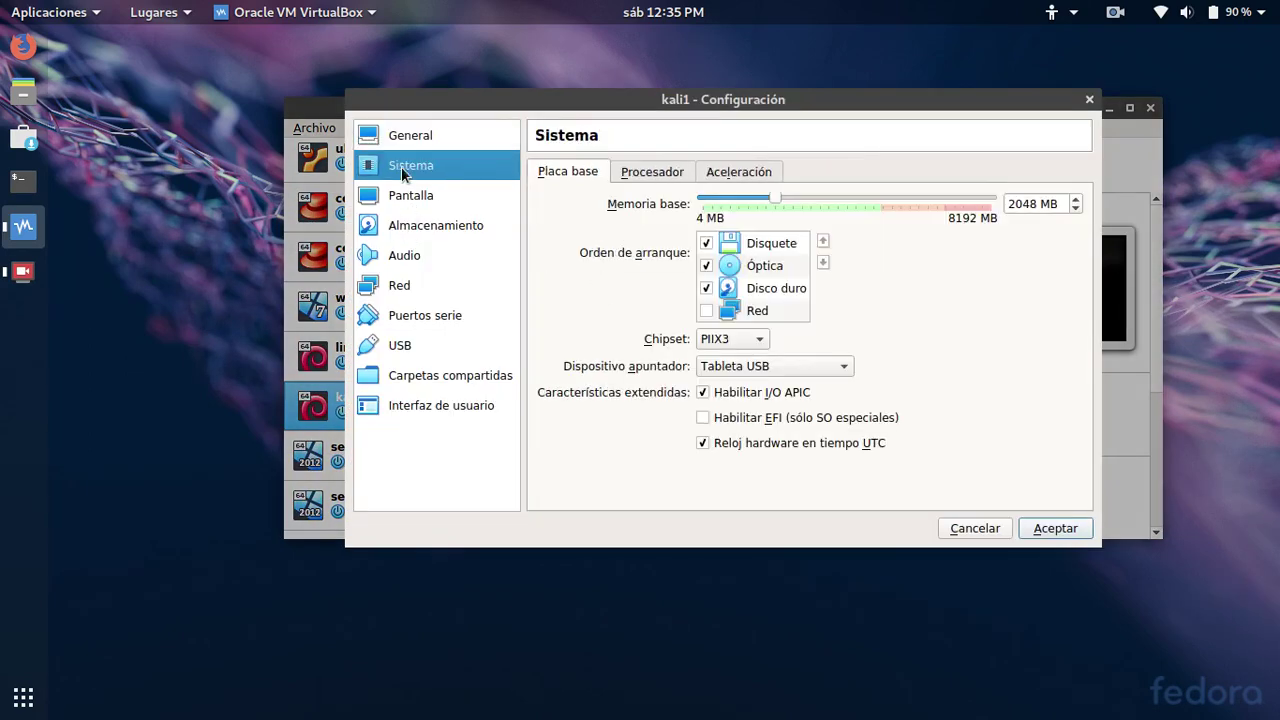
left_click(706, 243)
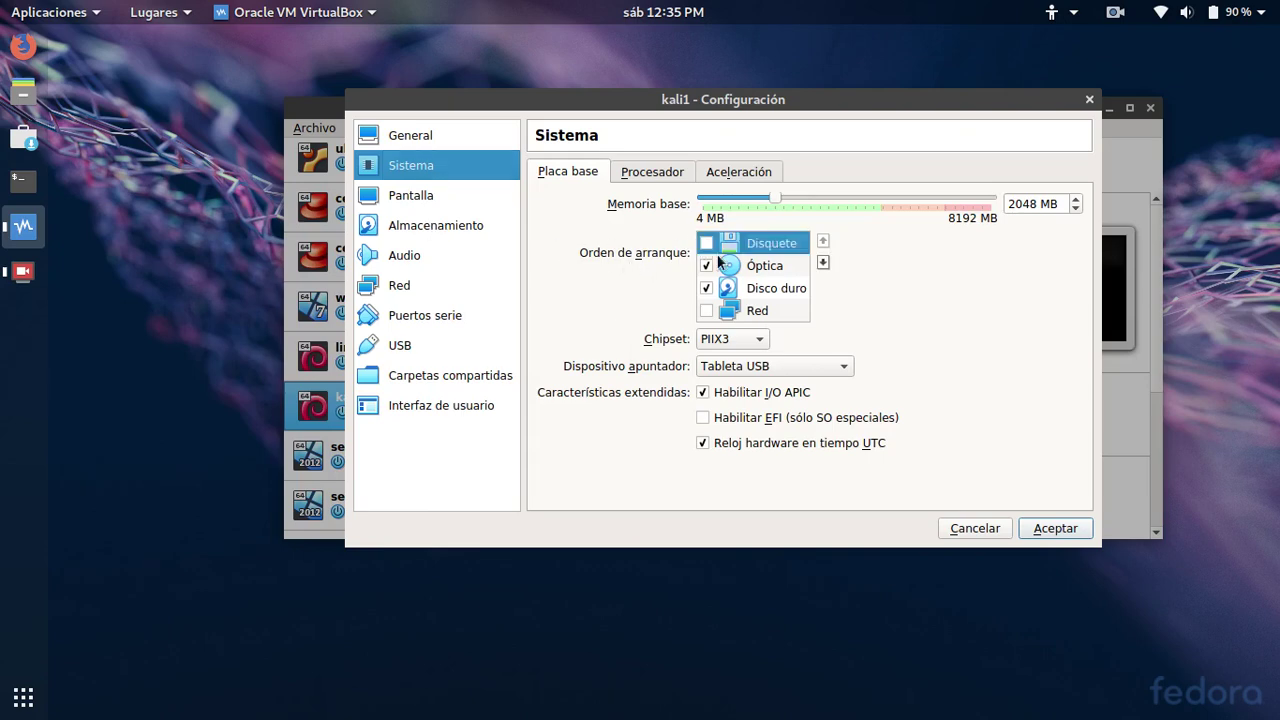
left_click(786, 287)
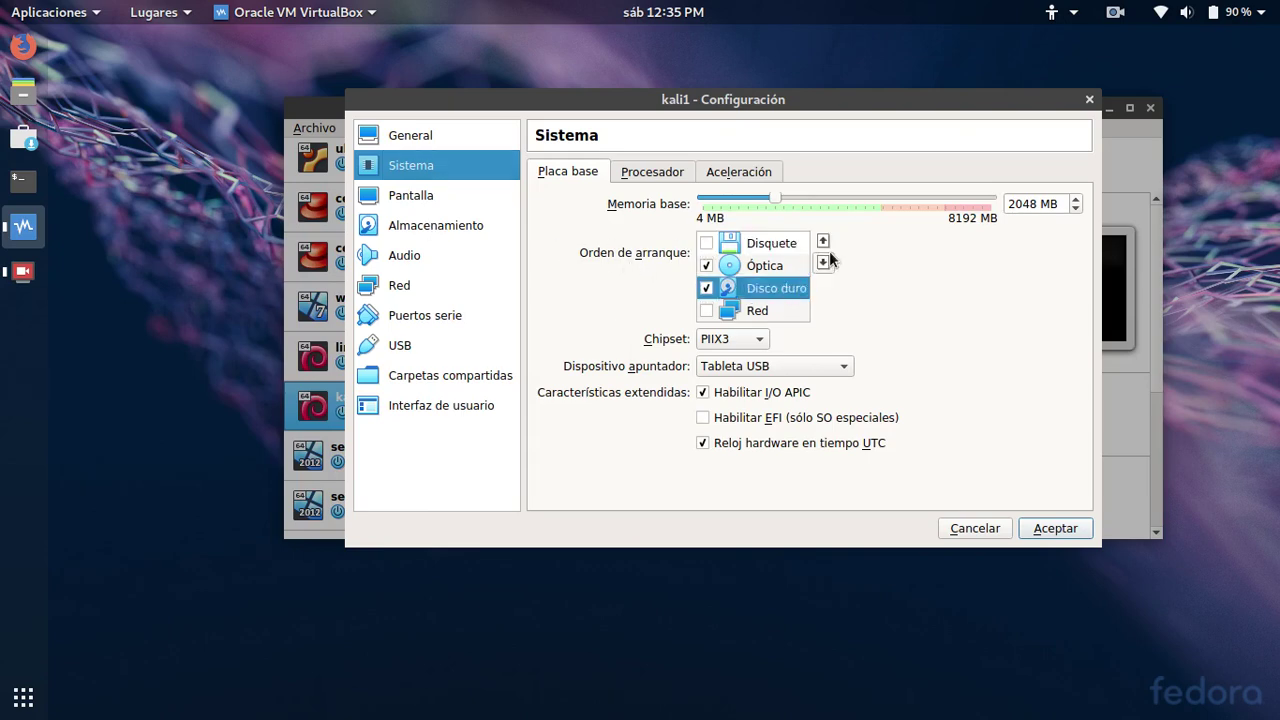
left_click(825, 242)
left_click(825, 242)
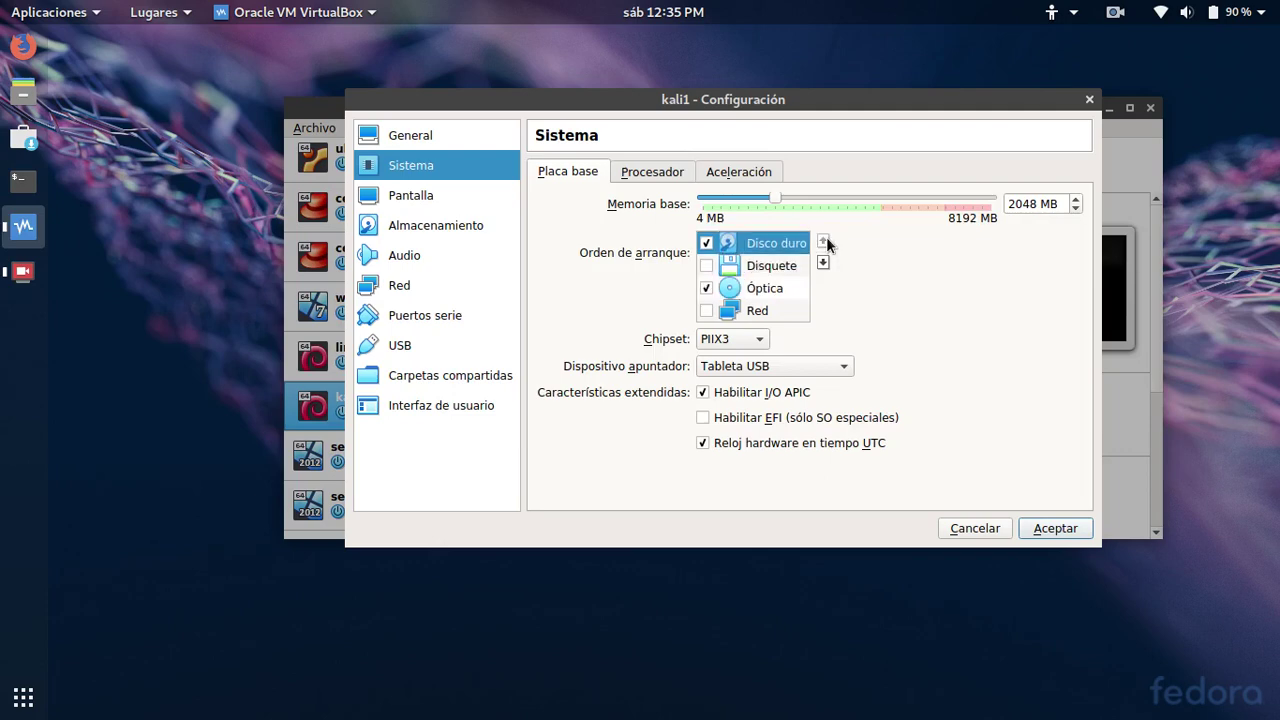
Set kali1's paravirtualization interface to Hyper-V
left_click(660, 174)
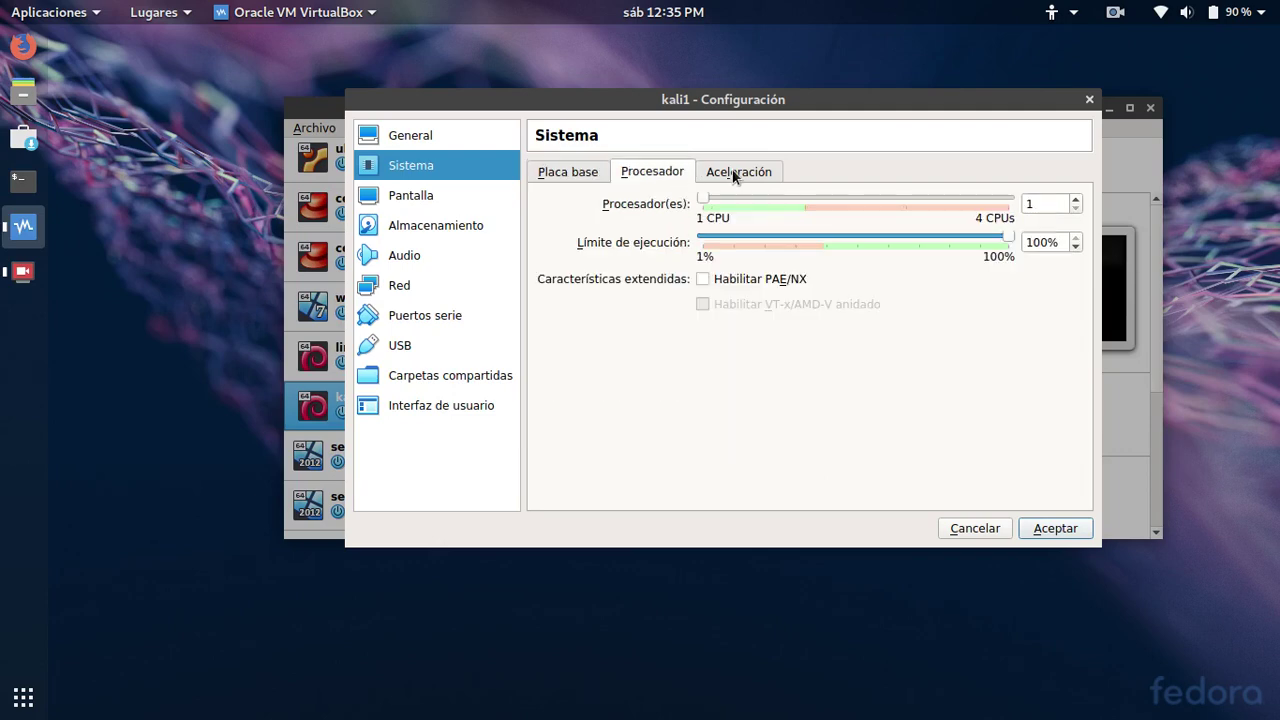
left_click(734, 174)
left_click(735, 207)
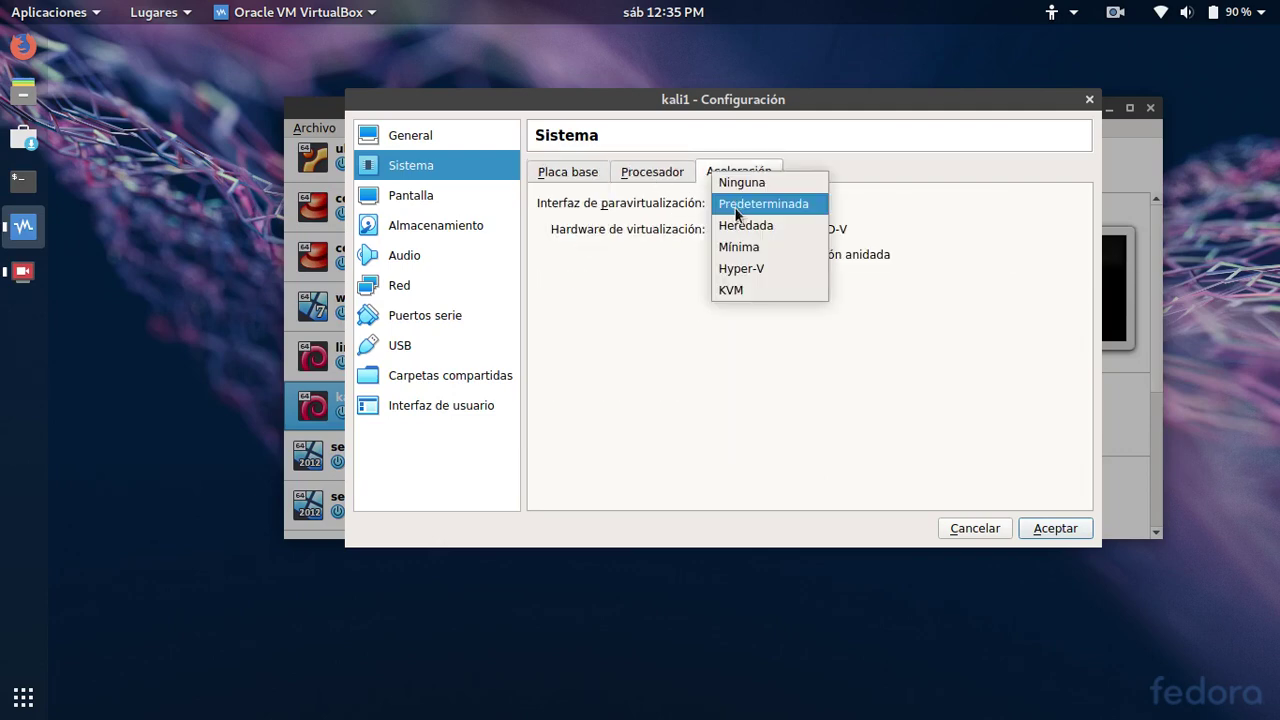
left_click(739, 268)
left_click(653, 175)
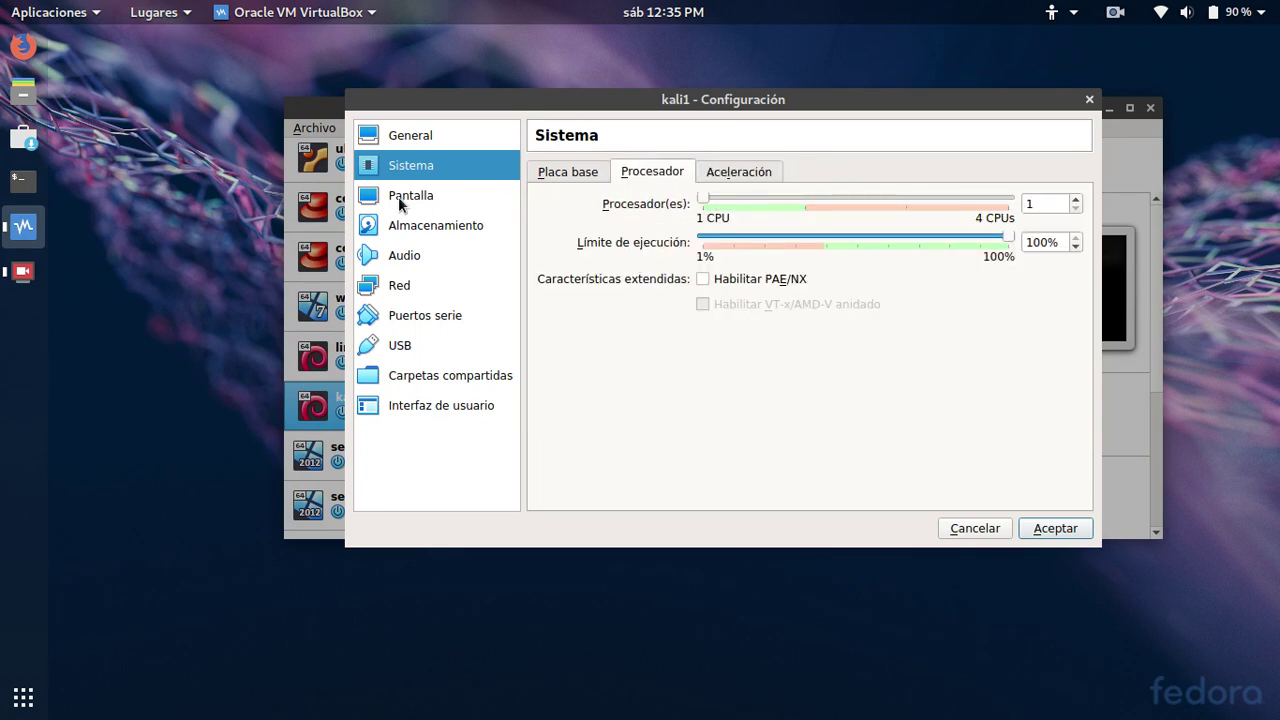
left_click(409, 226)
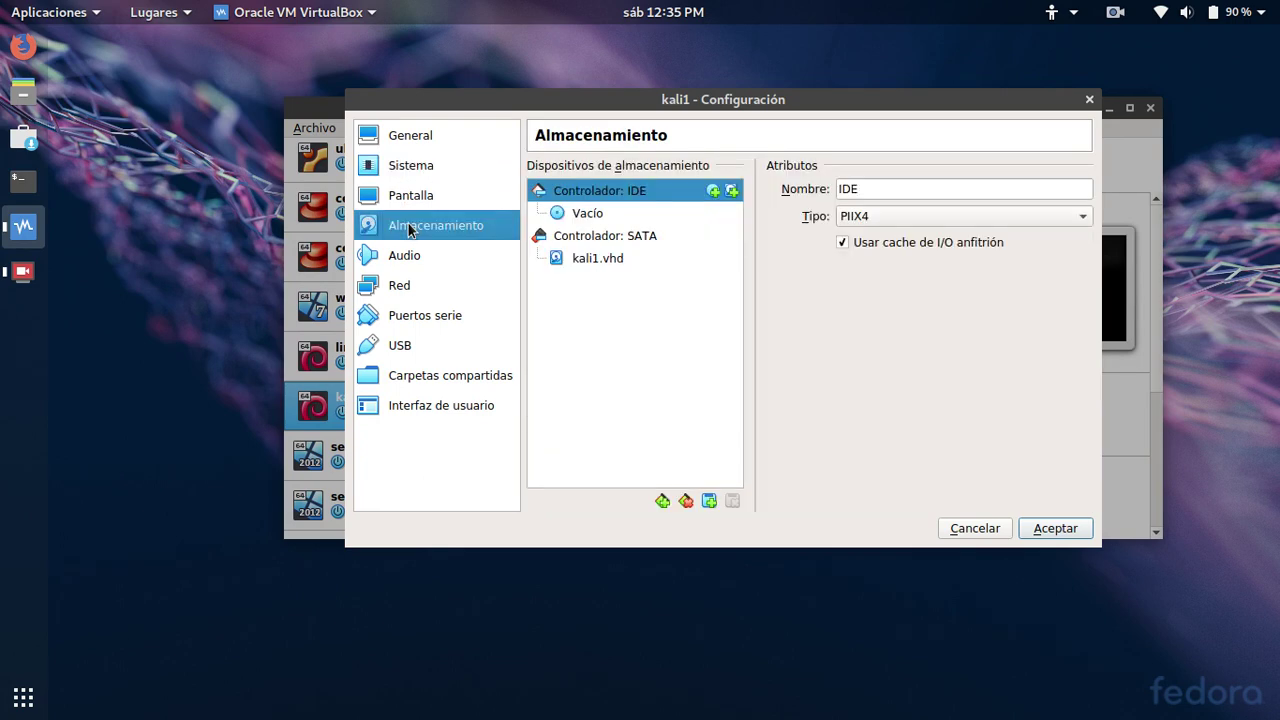
Mount kali-linux-light-2019.1-amd64.iso in kali1's empty optical drive
left_click(597, 216)
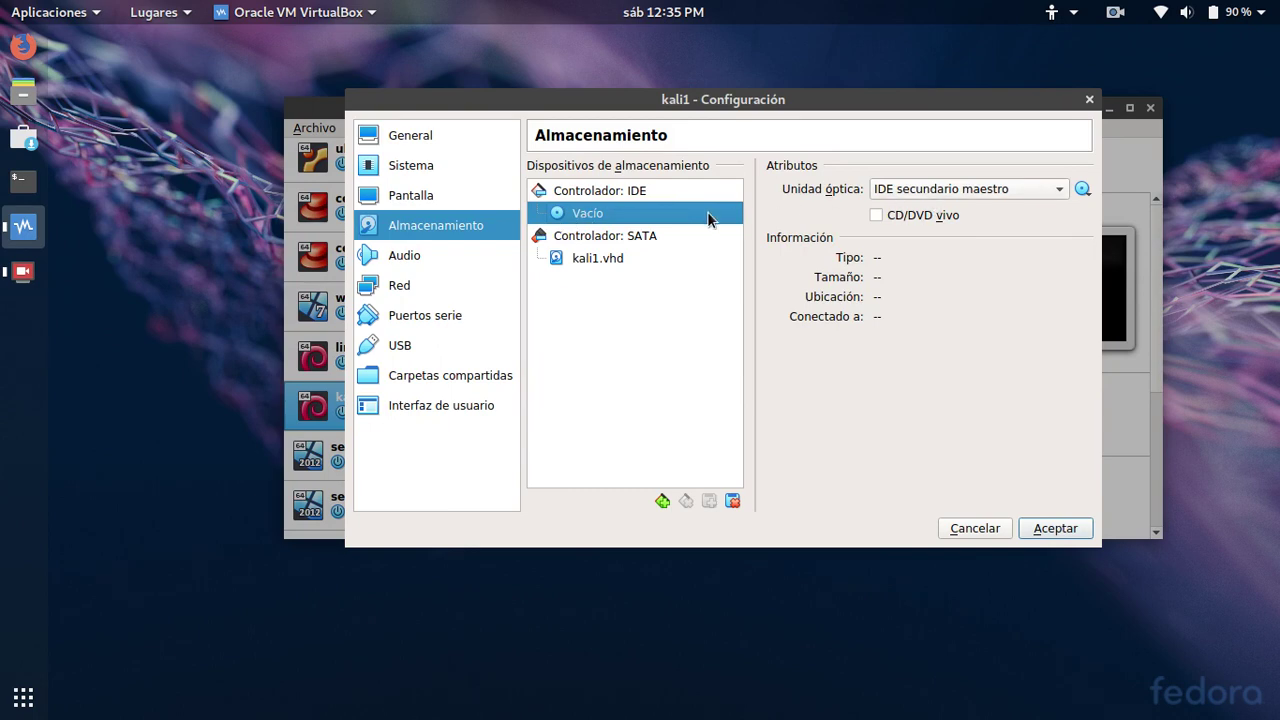
left_click(1082, 190)
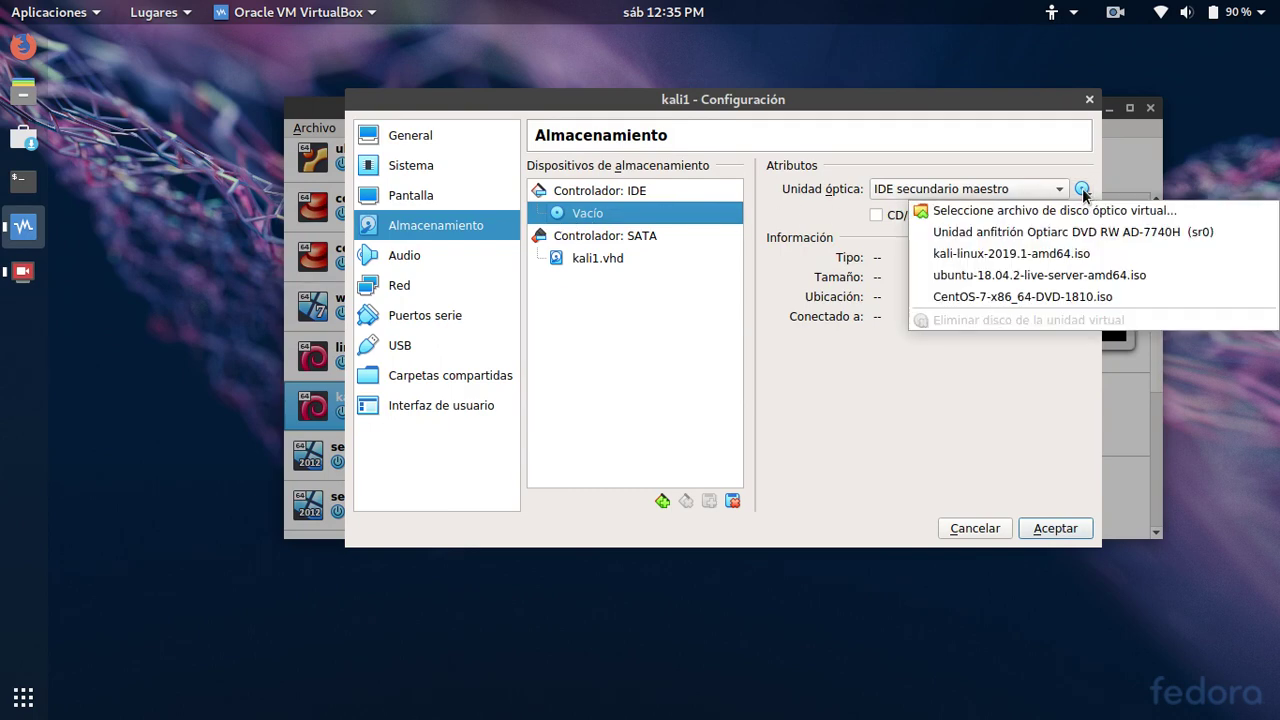
left_click(1045, 210)
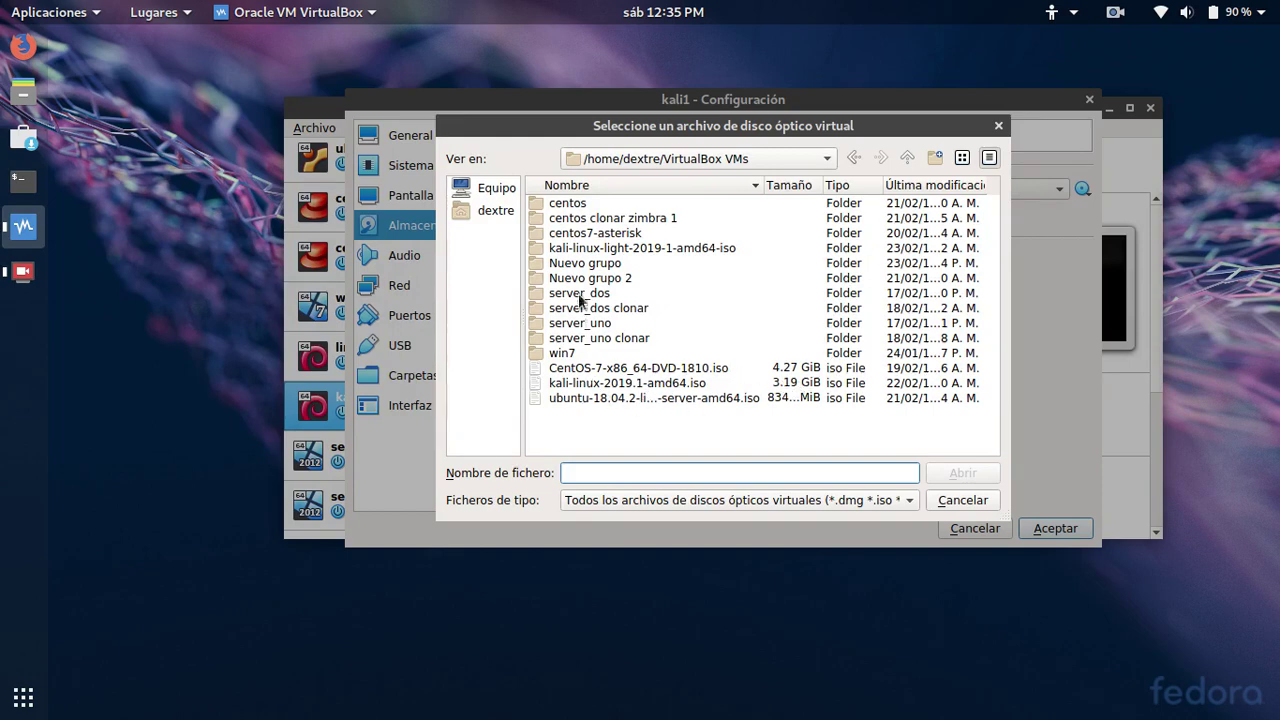
double_click(600, 248)
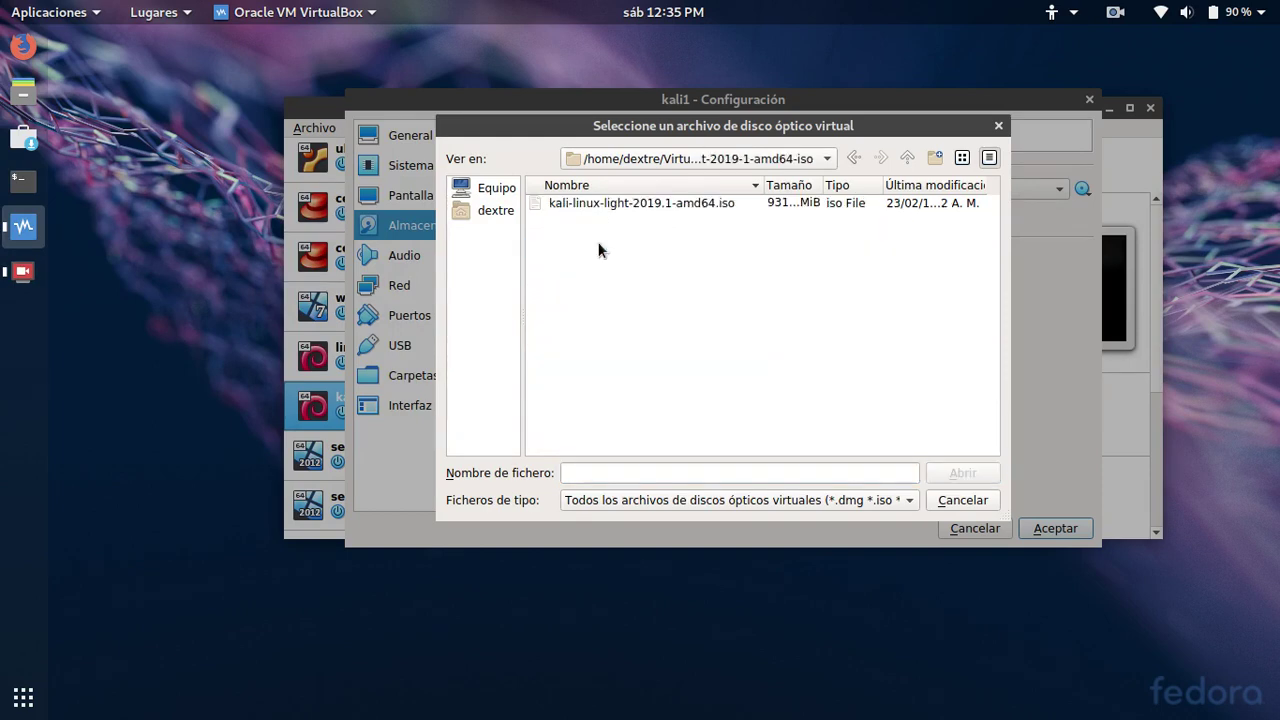
left_click(588, 207)
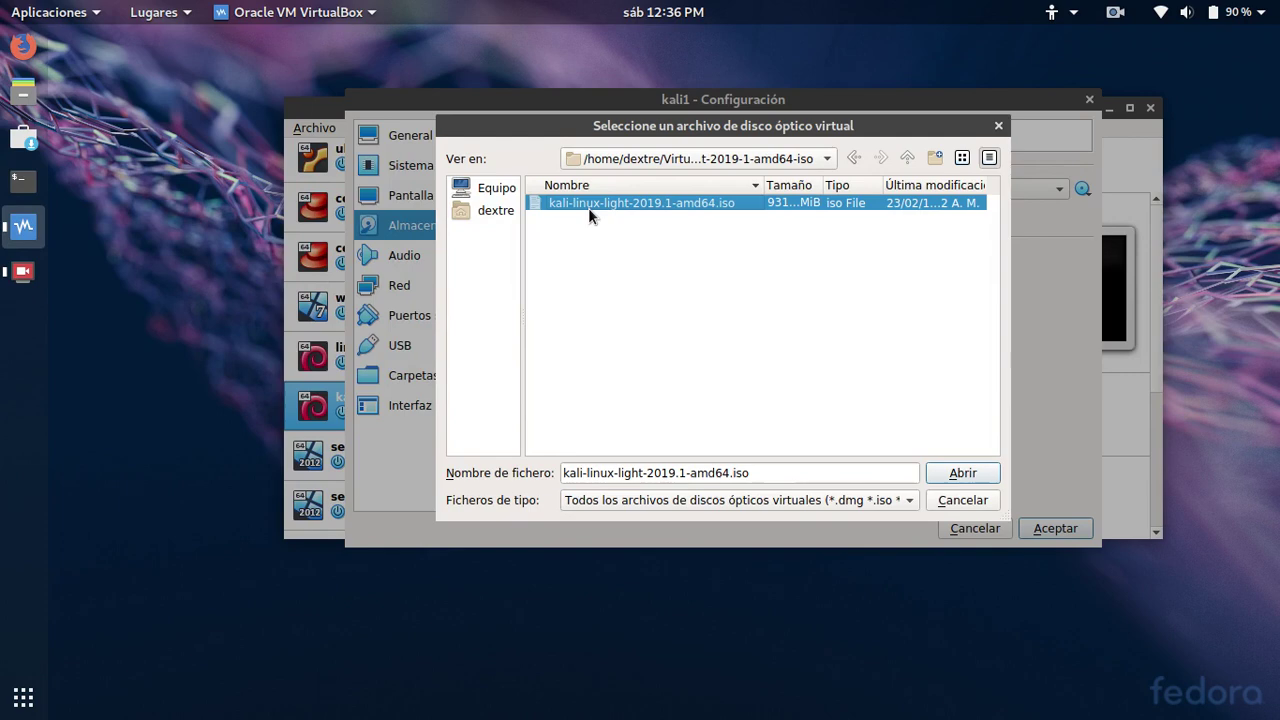
left_click(960, 473)
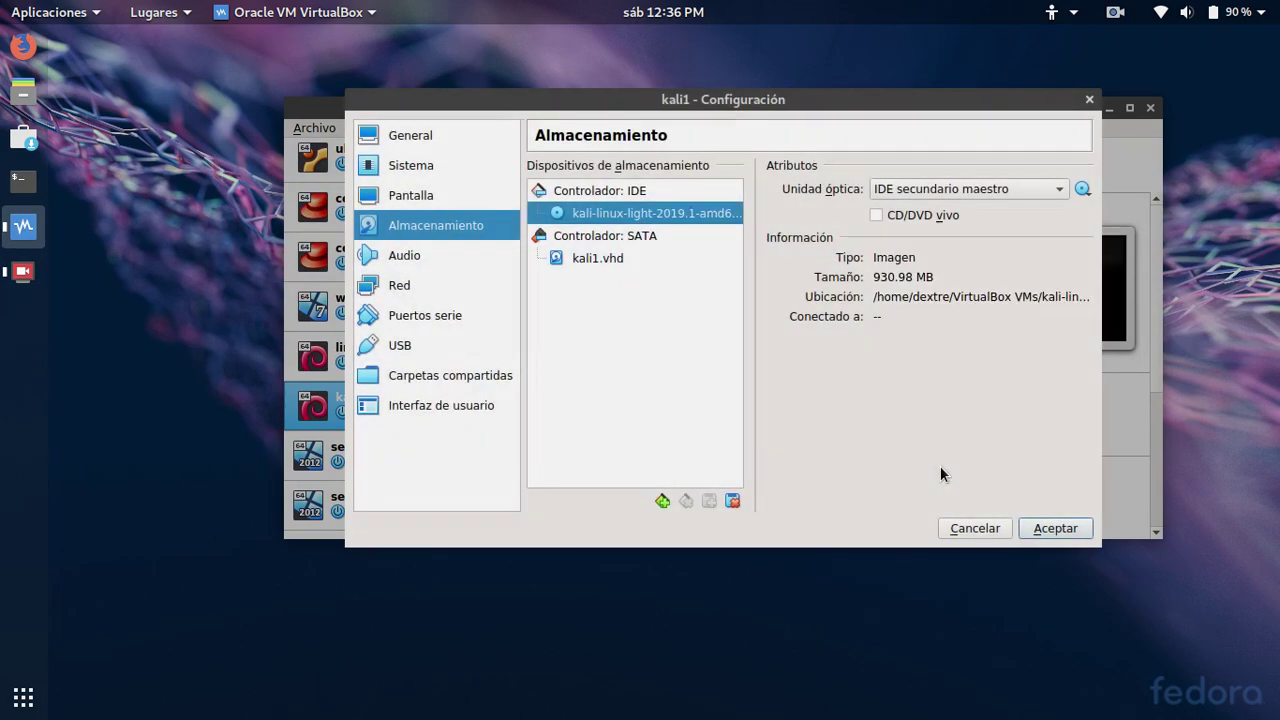
left_click(414, 286)
Try other adapter options, leaving Adapter 1 attached to NAT with advanced options expanded
left_click(685, 229)
left_click(686, 230)
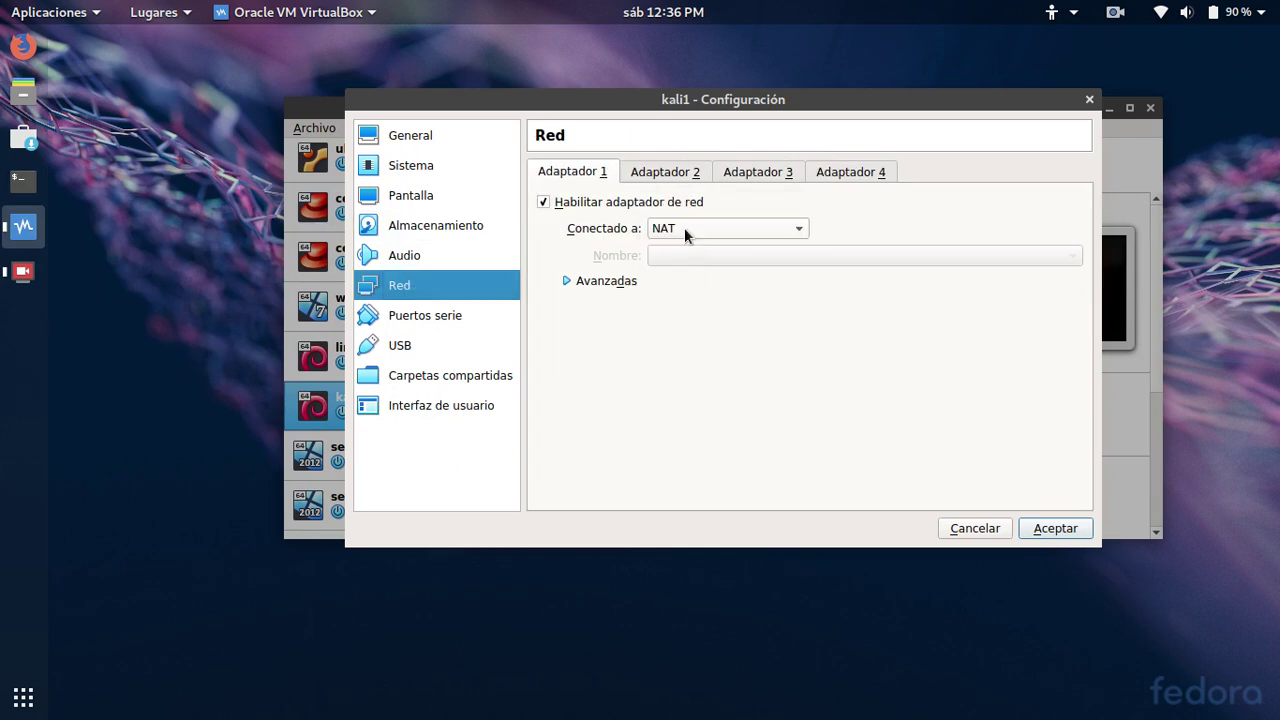
left_click(595, 281)
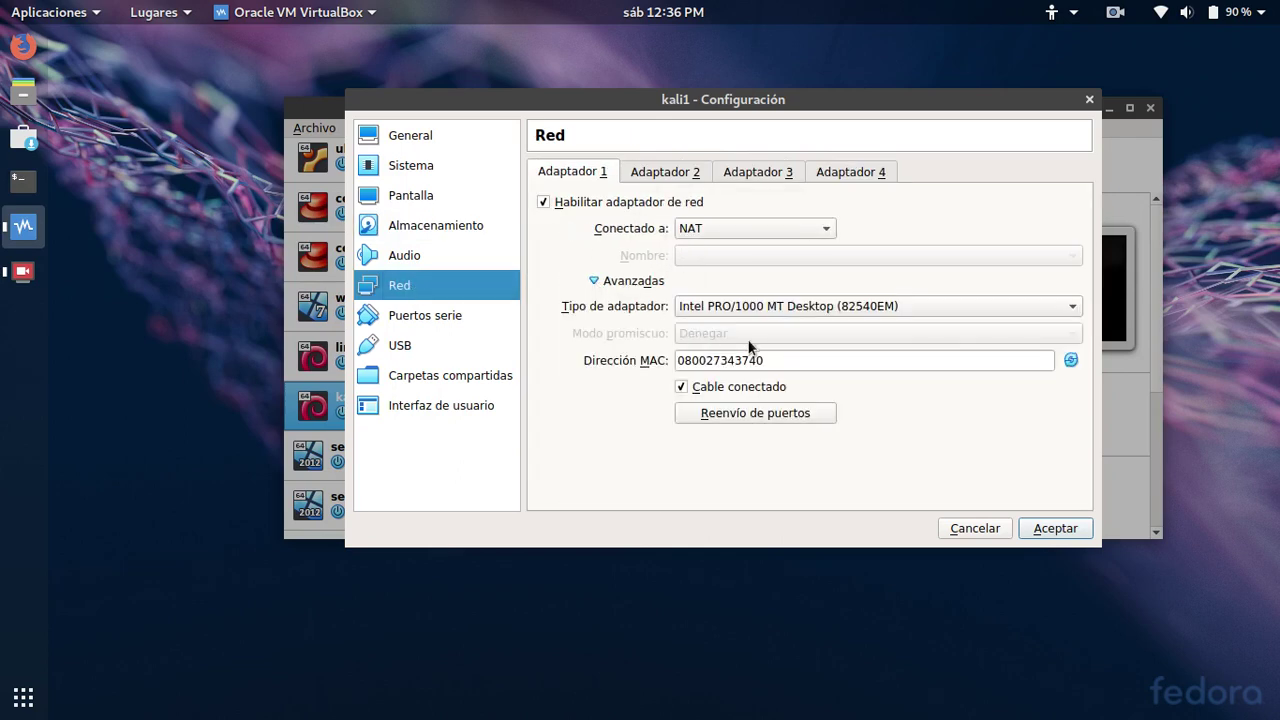
left_click(764, 228)
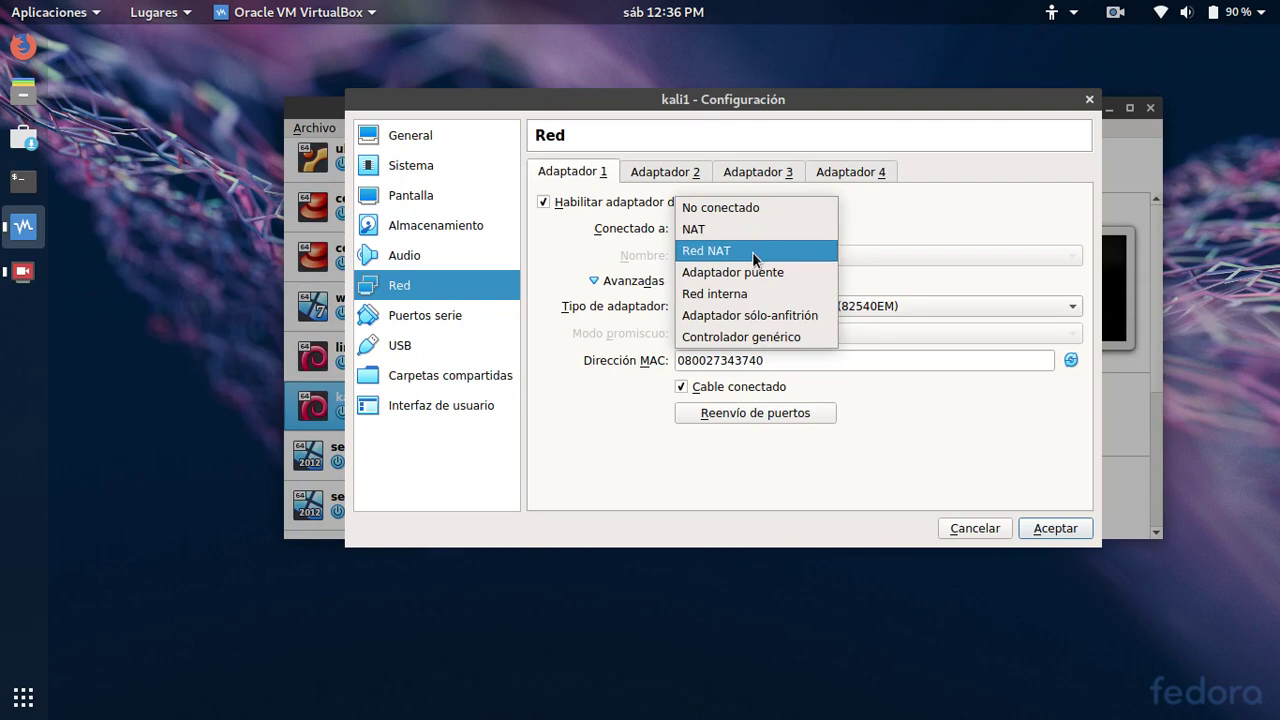
left_click(752, 250)
left_click(740, 334)
left_click(745, 378)
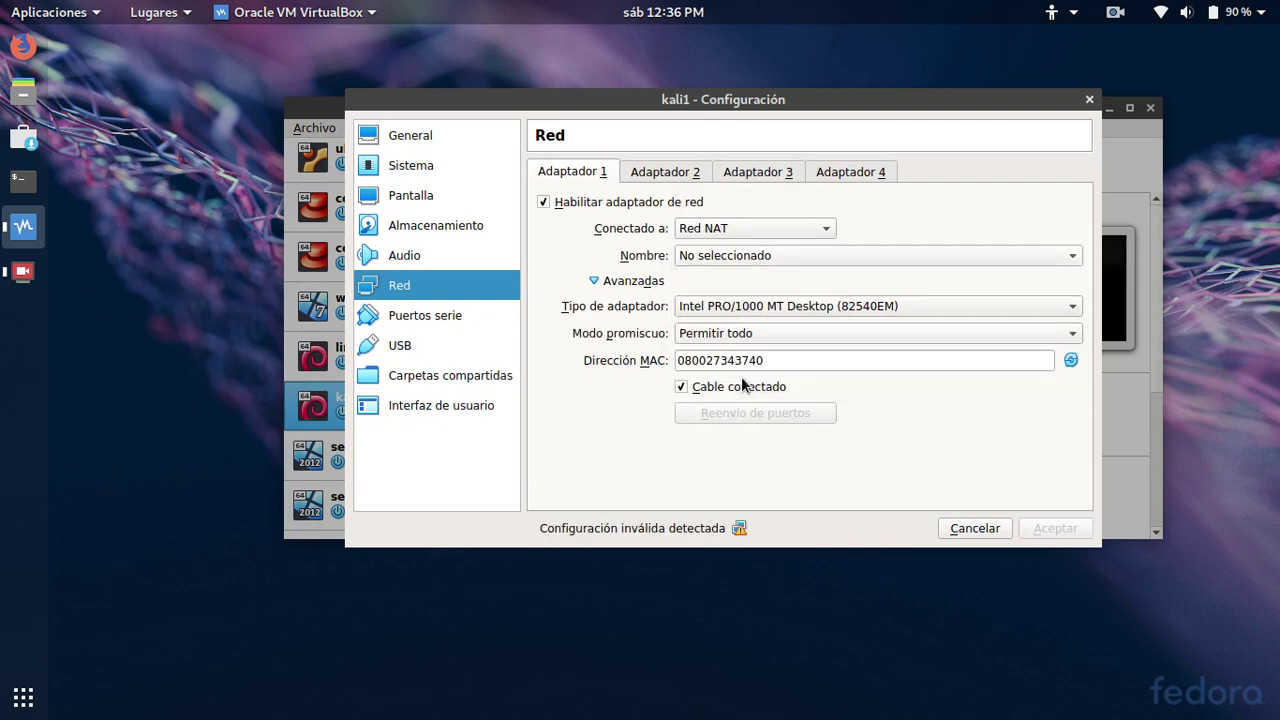
left_click(781, 233)
left_click(766, 205)
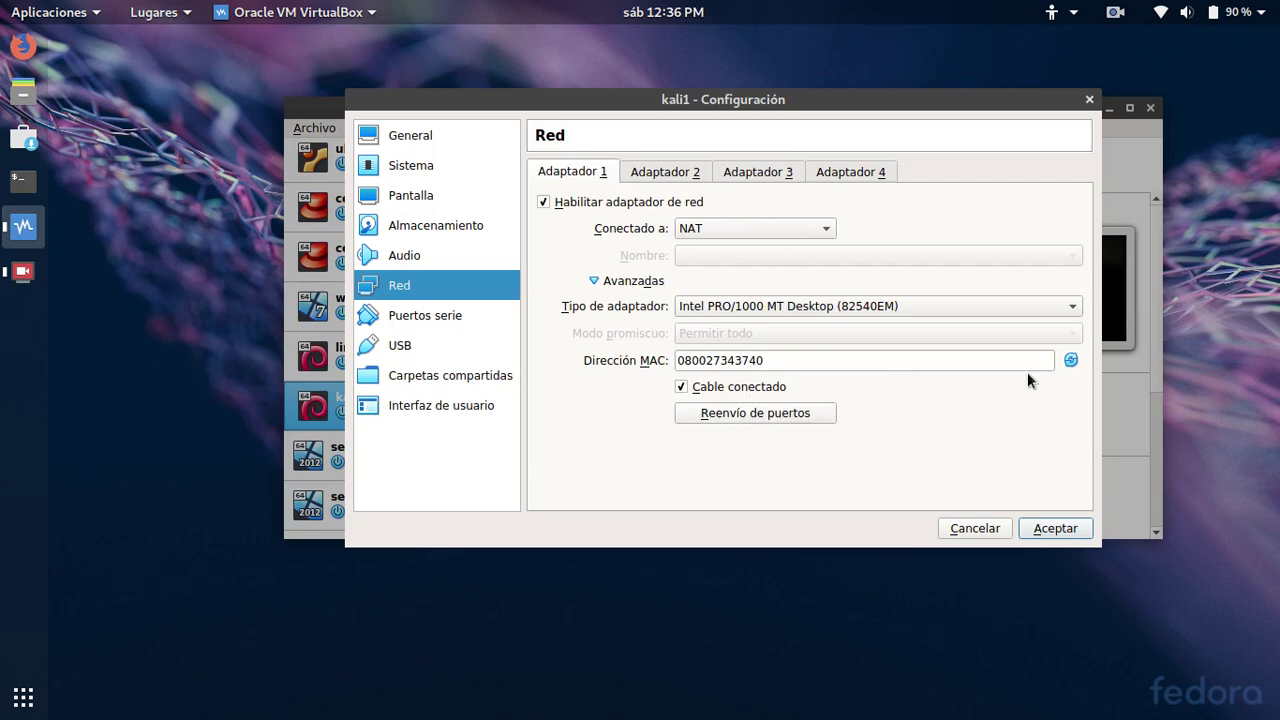
Regenerate the adapter's MAC address and save kali1's settings
left_click(1071, 361)
left_click(1071, 361)
left_click(1071, 361)
left_click(1071, 361)
left_click(1071, 361)
left_click(1055, 528)
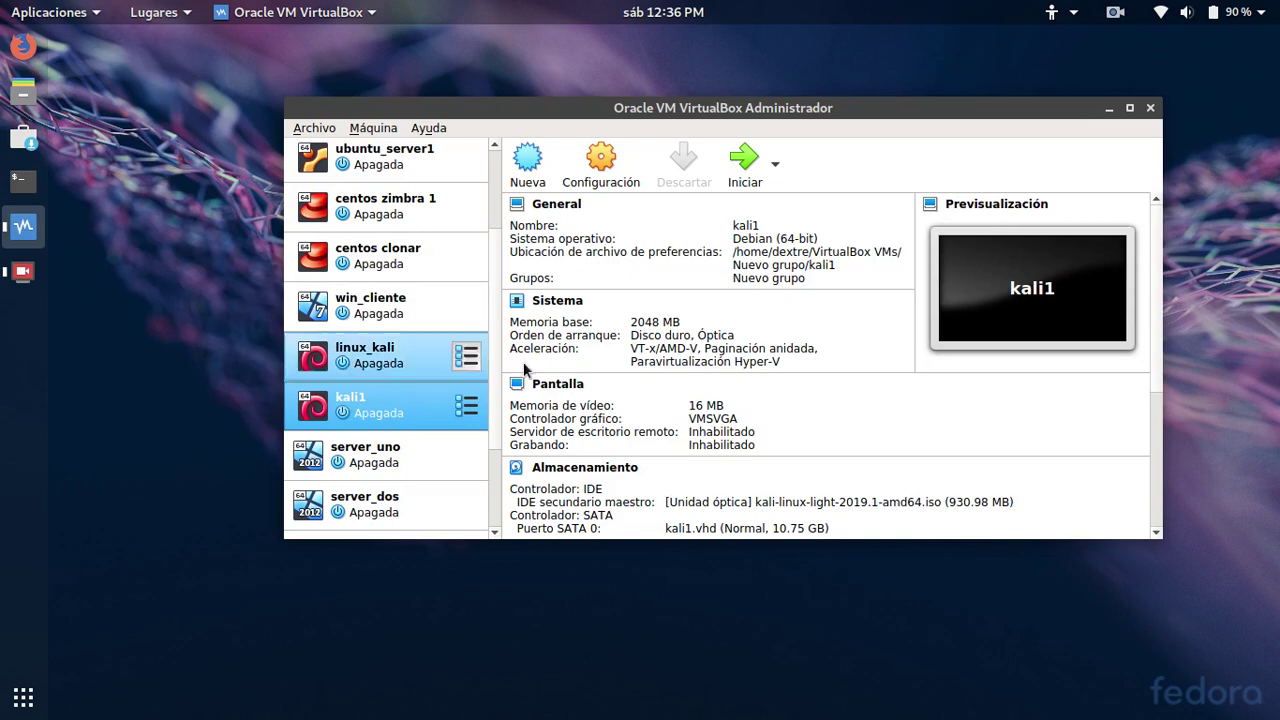
Start the kali1 VM and minimize the VirtualBox Manager
left_click(745, 168)
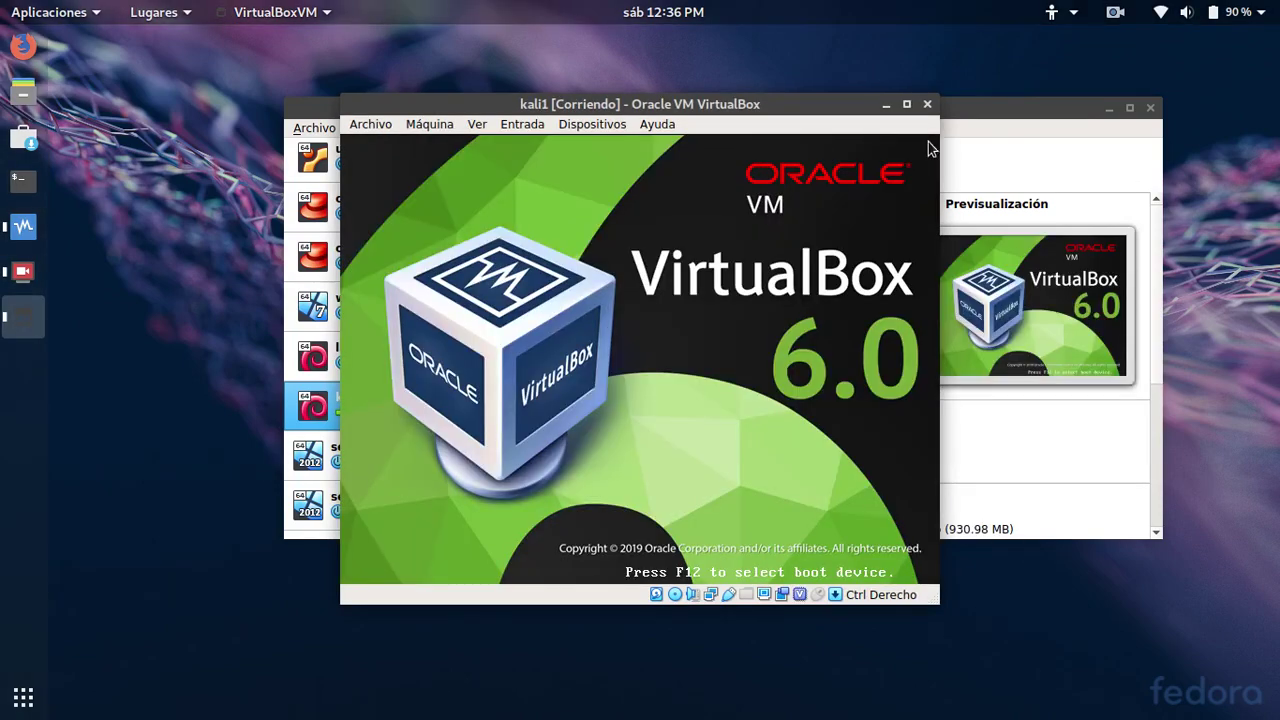
left_click(1006, 143)
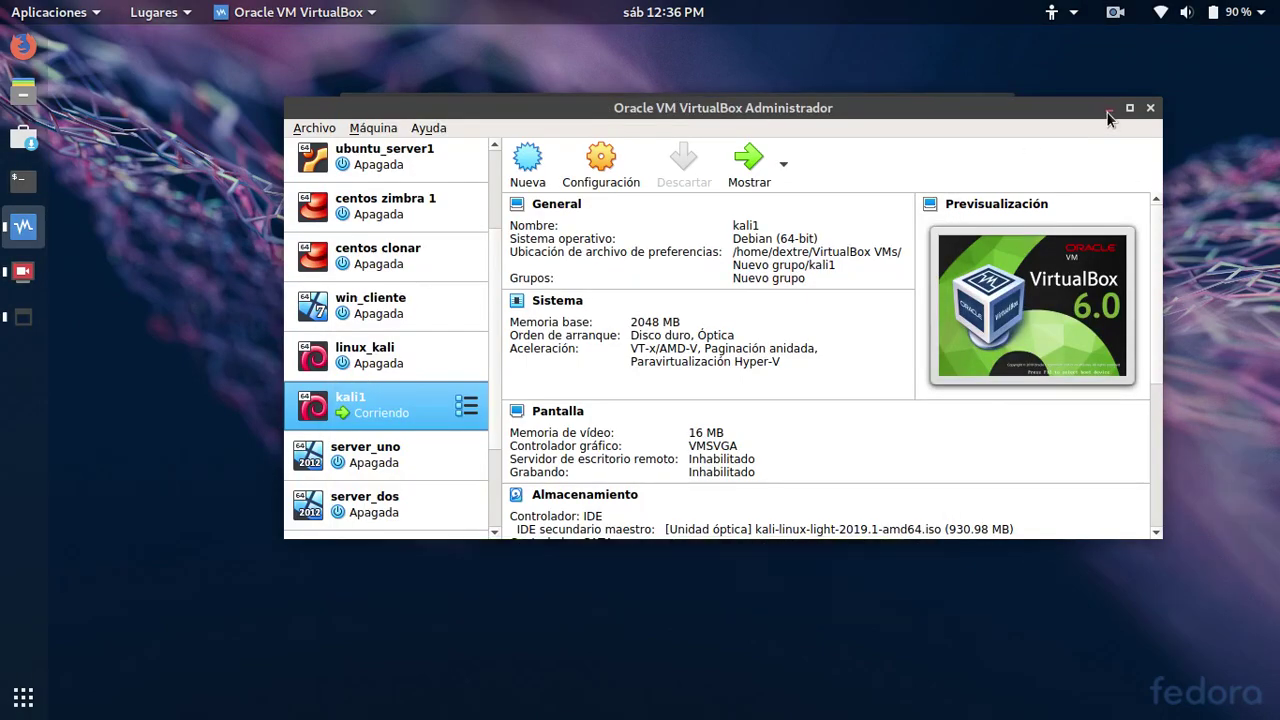
left_click(1108, 108)
Boot Kali's Graphical install option and dismiss the mouse integration notice
key("Down")
key("Down")
key("Down")
key("Down")
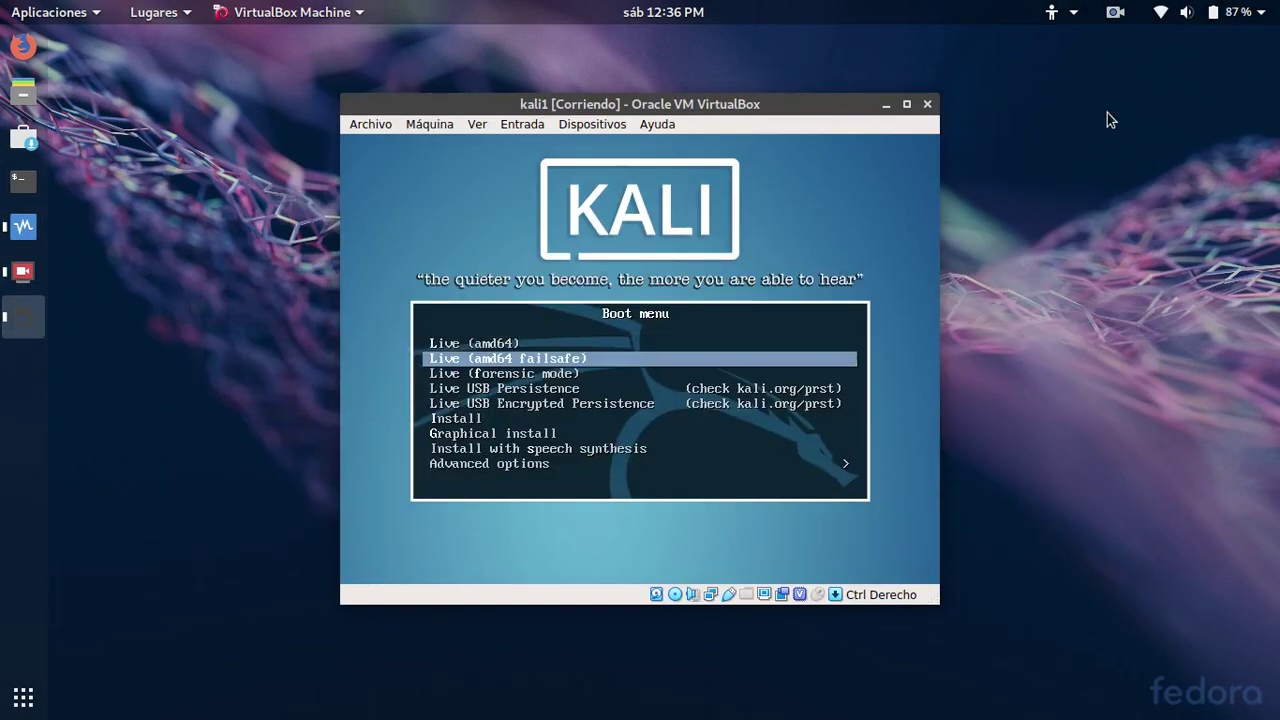
key("Down")
key("Down")
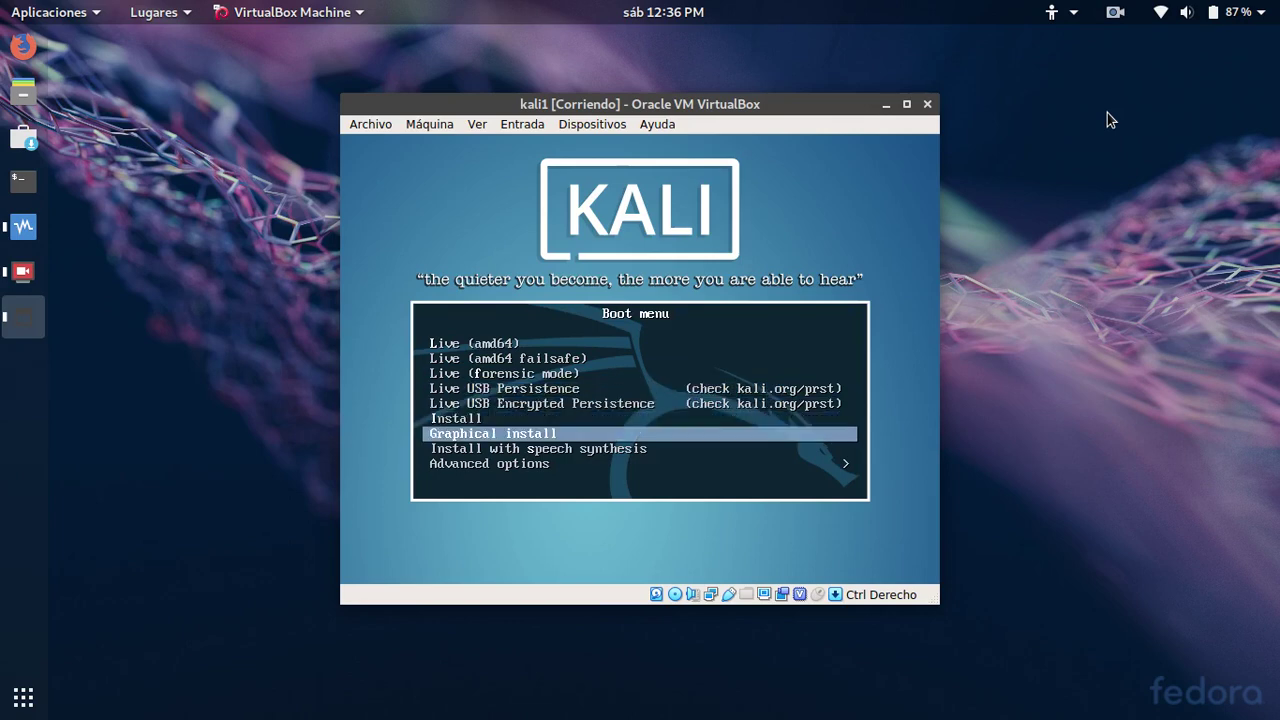
key("Return")
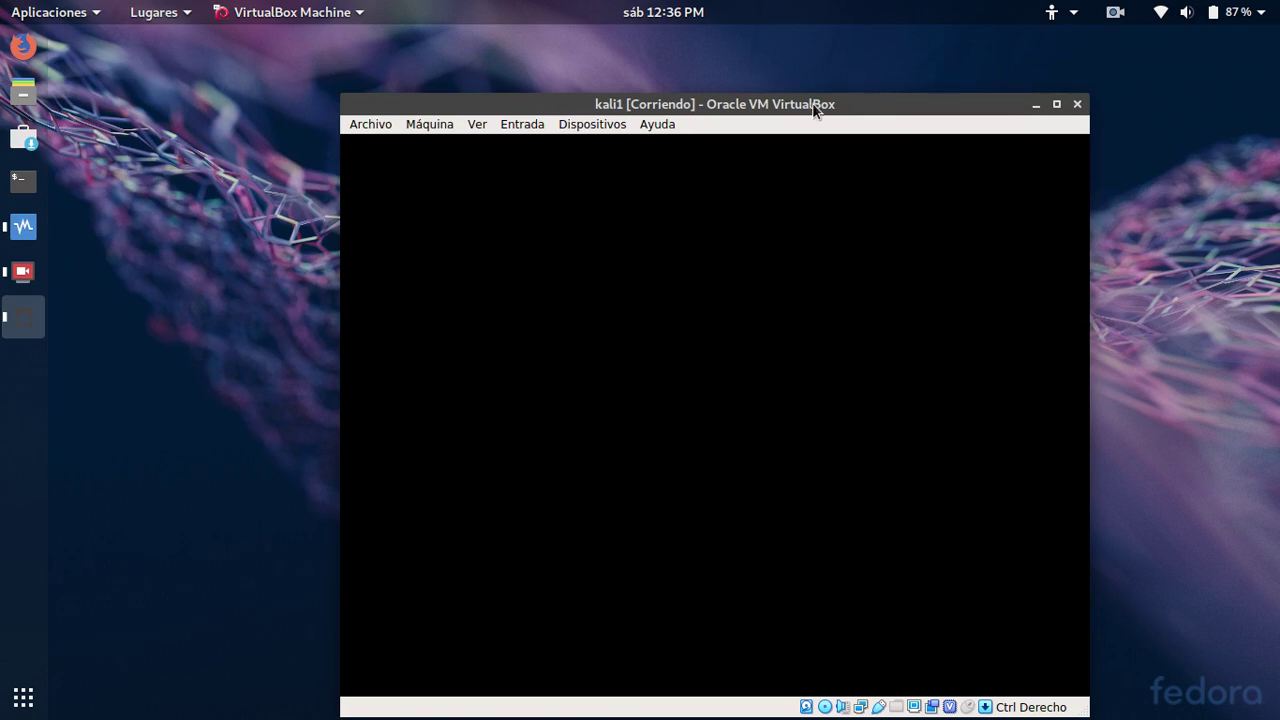
left_click_drag(813, 103, 797, 66)
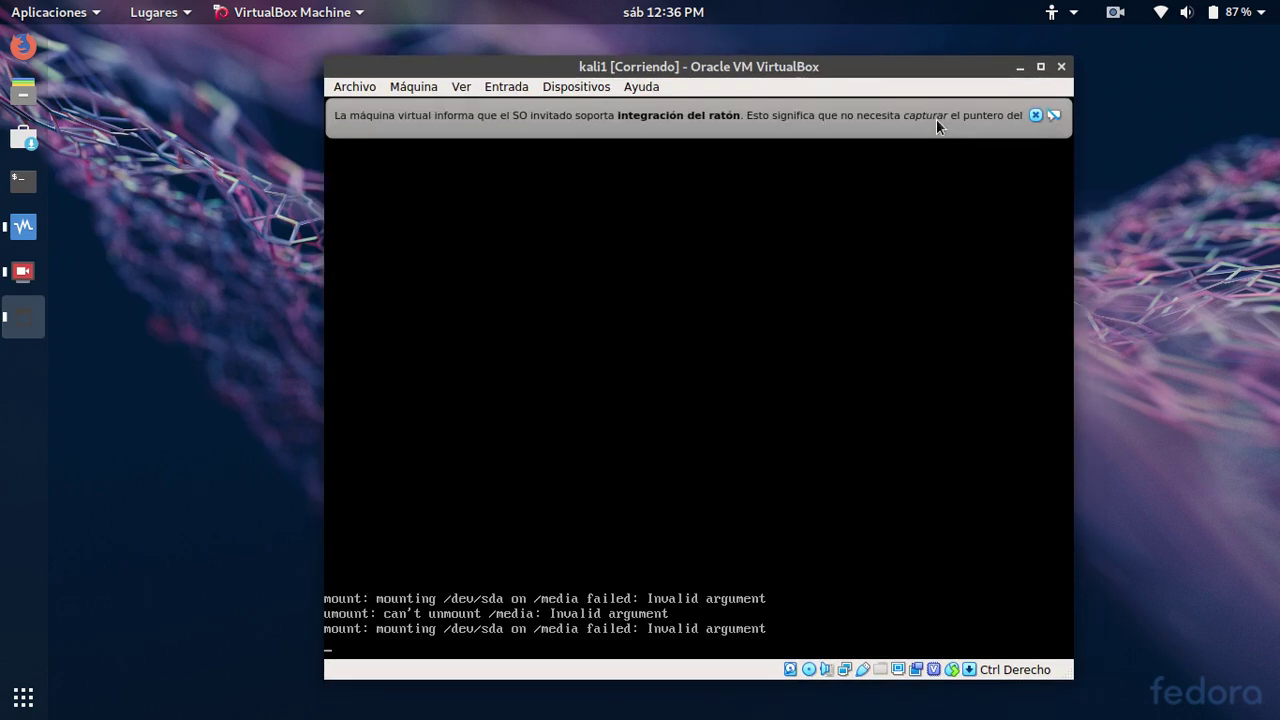
left_click(1035, 115)
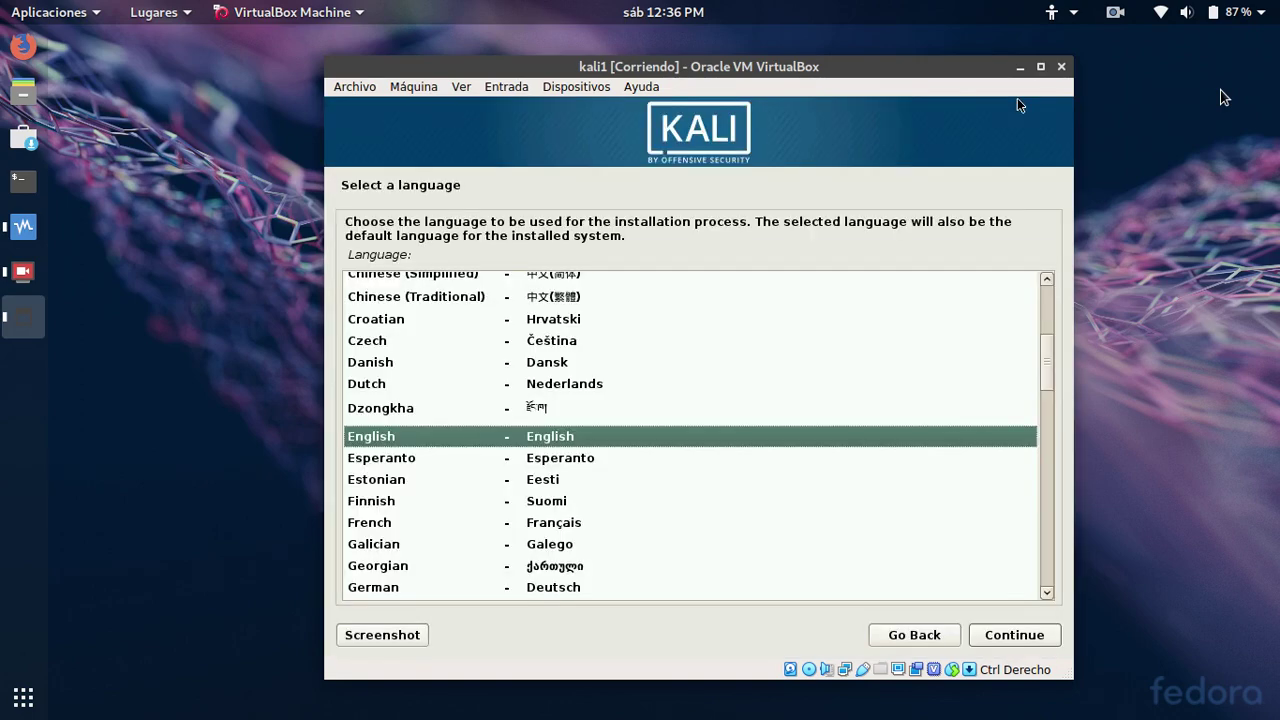
Choose Spanish as the installer language
key("Down")
key("Down")
key("Down")
key("Down")
key("Down")
key("Down")
key("Down")
key("Down")
key("Down")
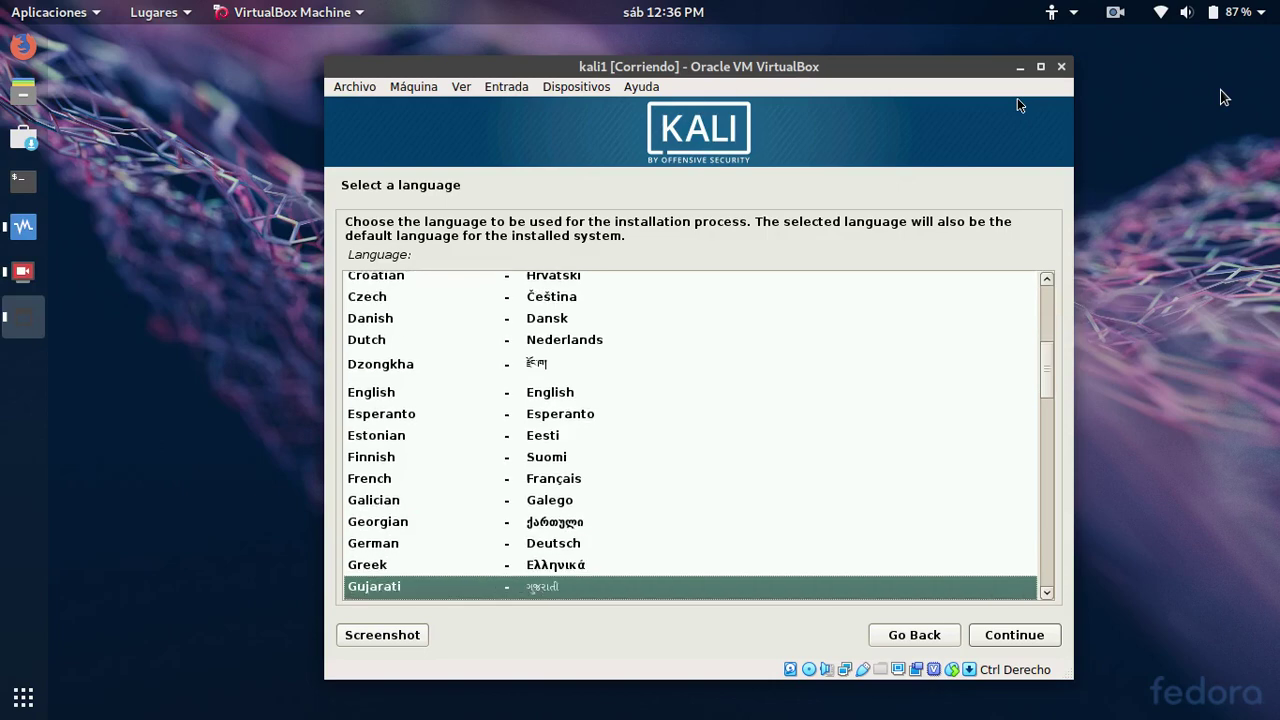
key("Down")
key("Down")
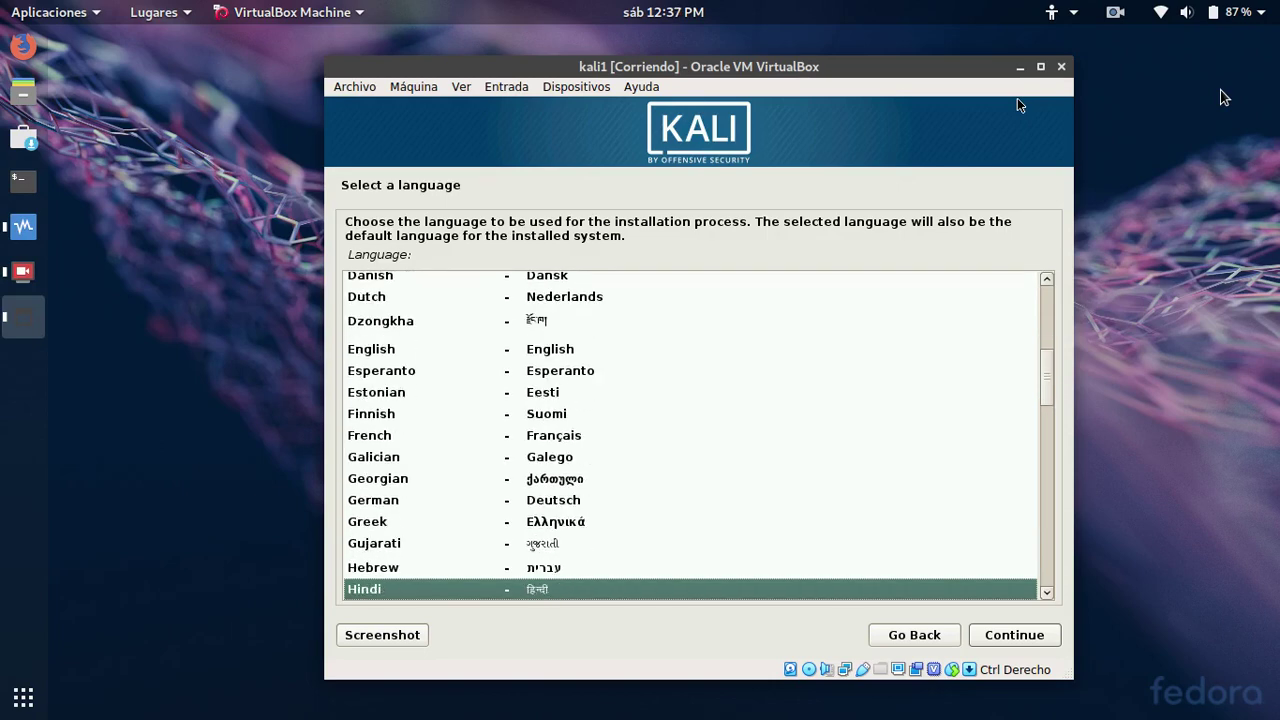
key("Down")
key("Down")
key("Down")
key("Down")
key("Down")
key("Down")
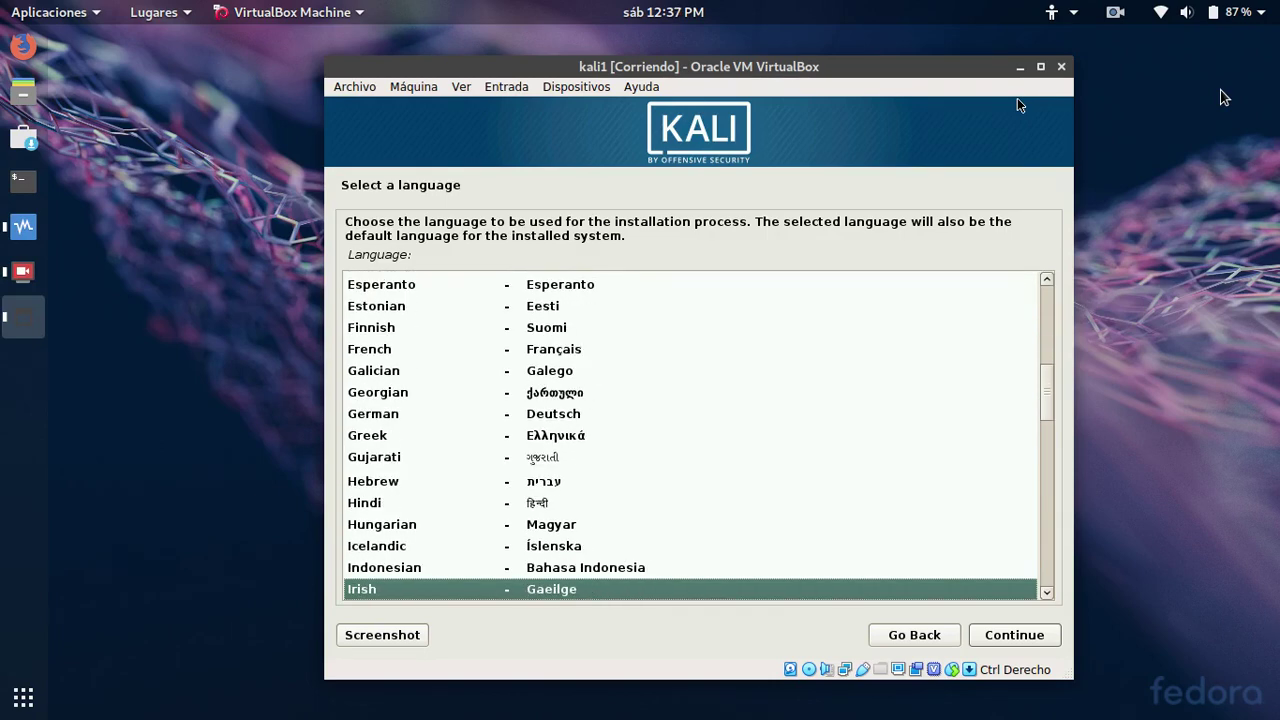
key("Down")
key("Down")
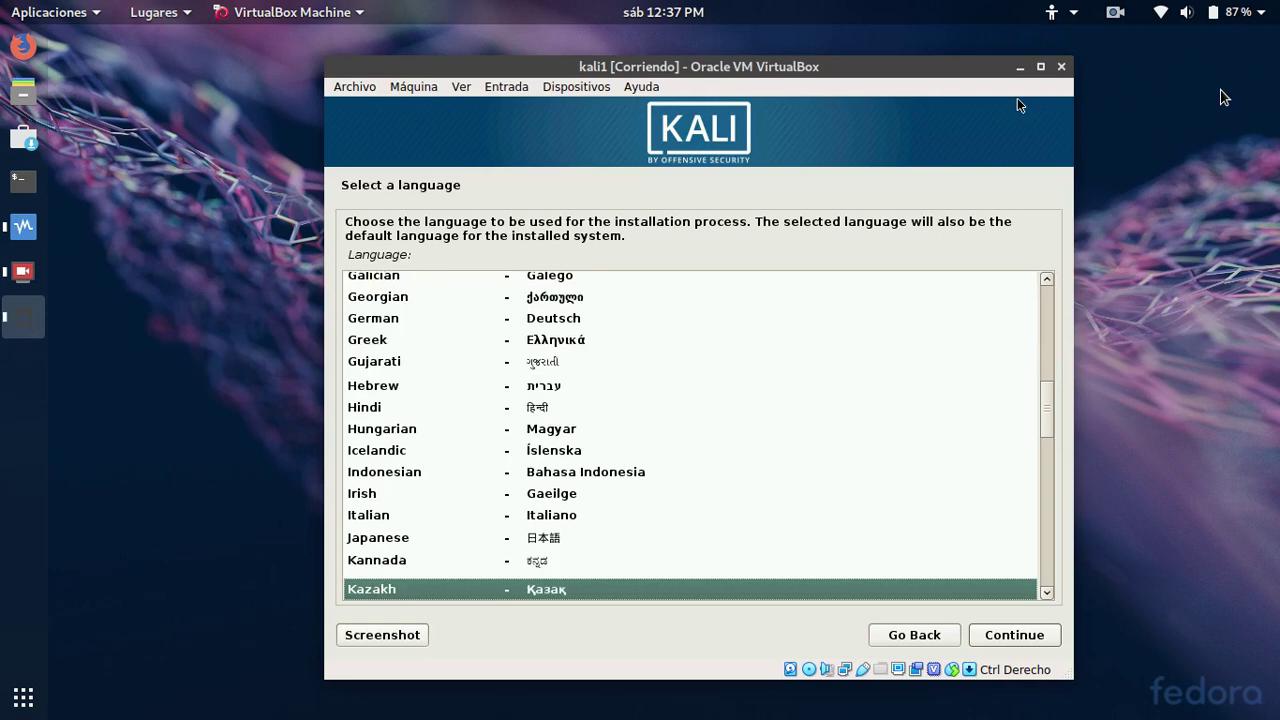
key("Down")
key("Down")
key("Down")
key("Down")
key("Down")
key("Down")
key("Down")
key("Down")
key("Down")
key("Down")
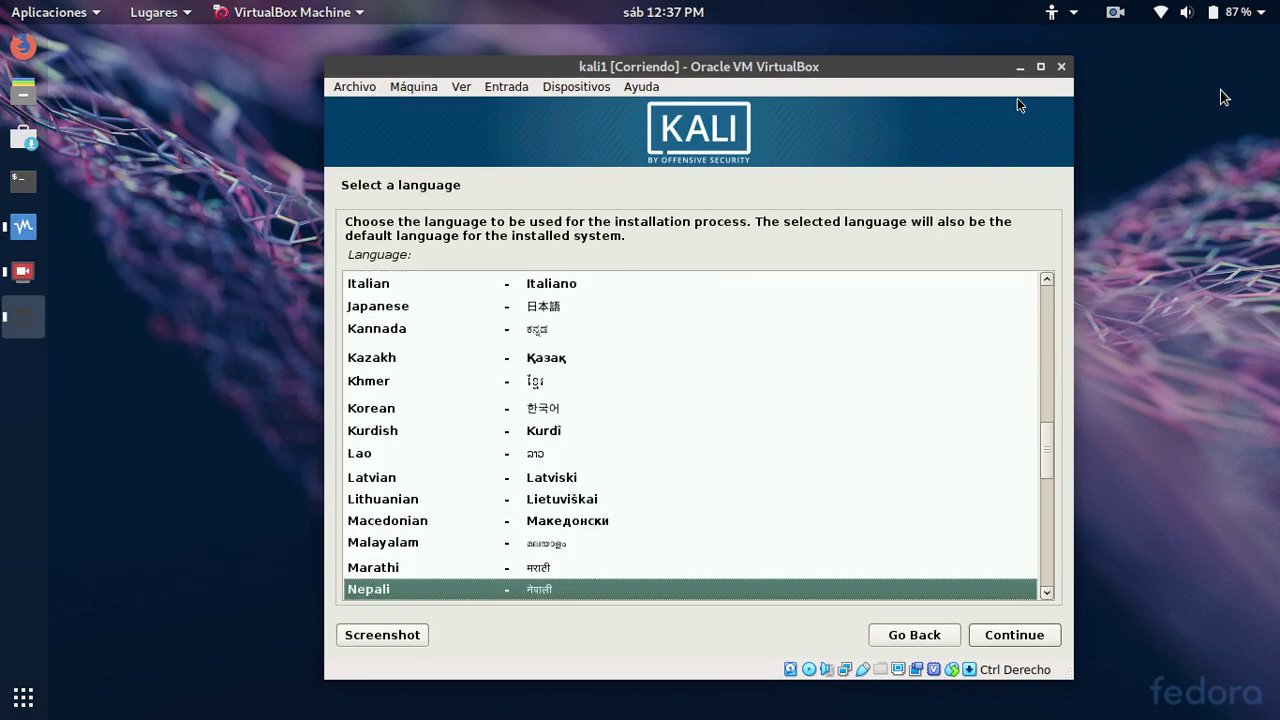
key("Down")
key("Down")
key("Down")
key("Down")
key("Down")
key("Down")
key("Down")
key("Down")
key("Down")
key("Down")
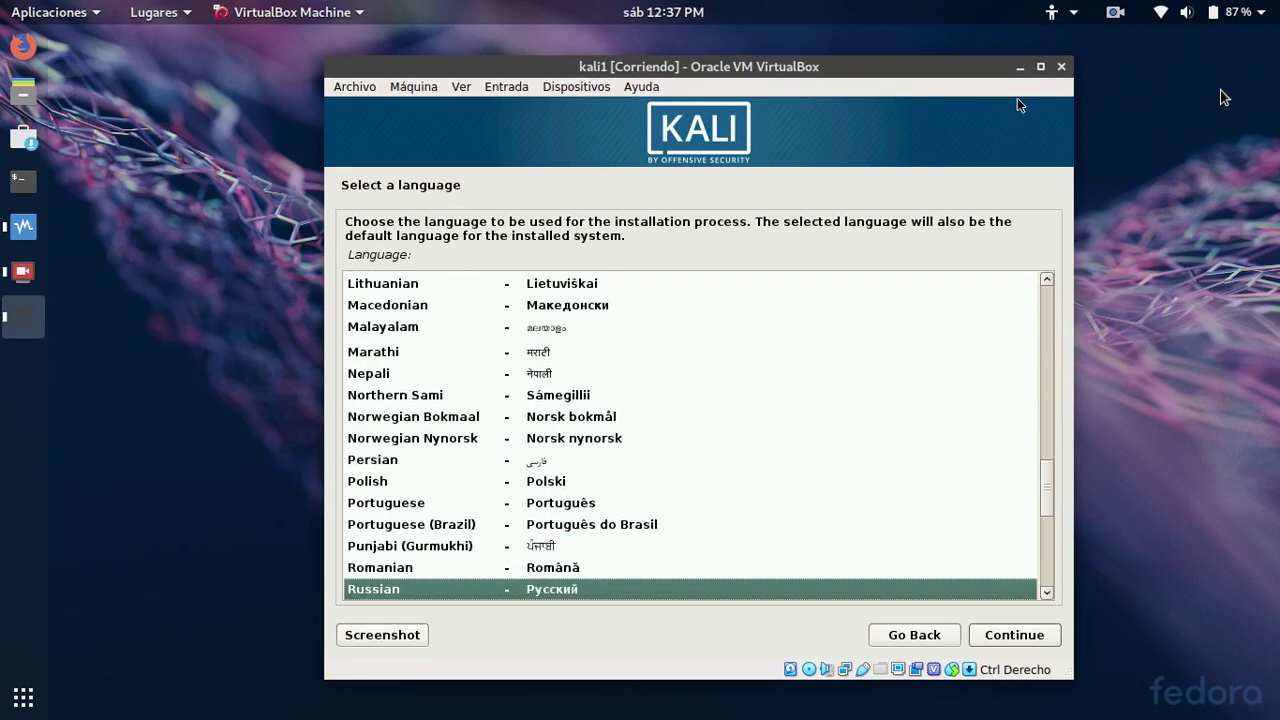
key("Down")
key("Down")
key("Down")
key("Down")
key("Down")
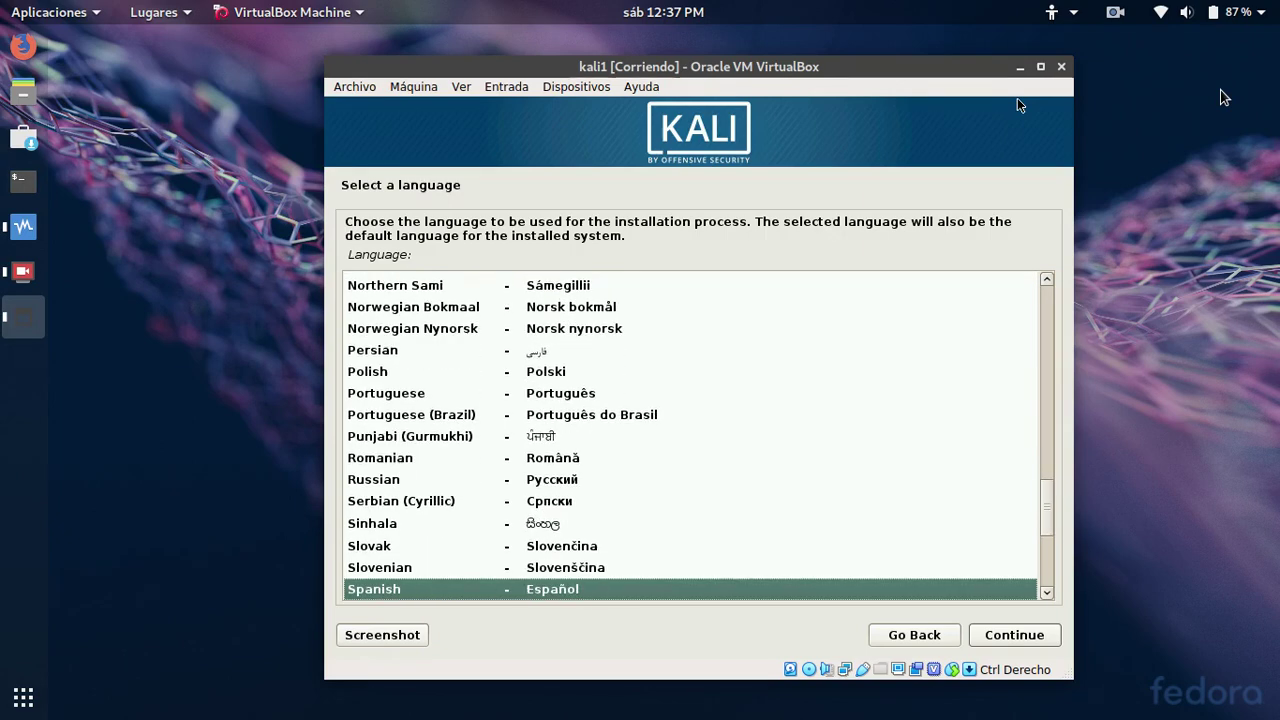
key("Down")
key("Up")
key("Return")
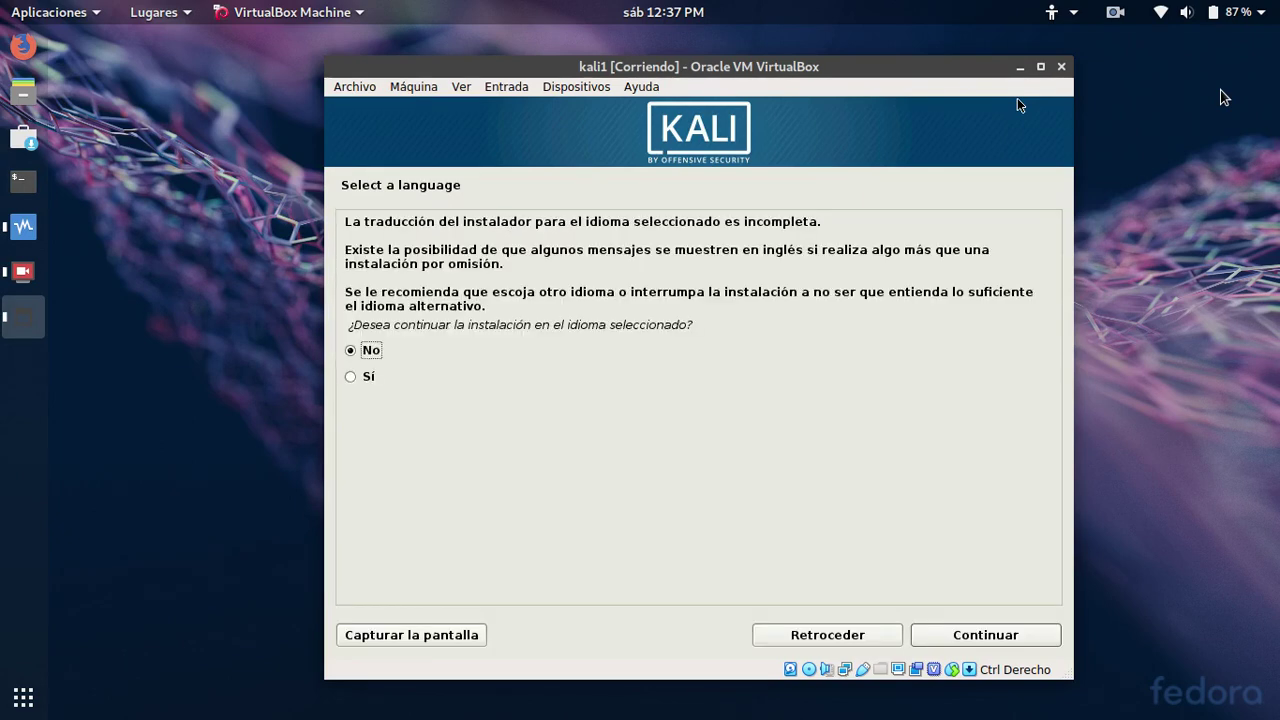
Accept the incomplete Spanish translation and set the location to Perú
key("Down")
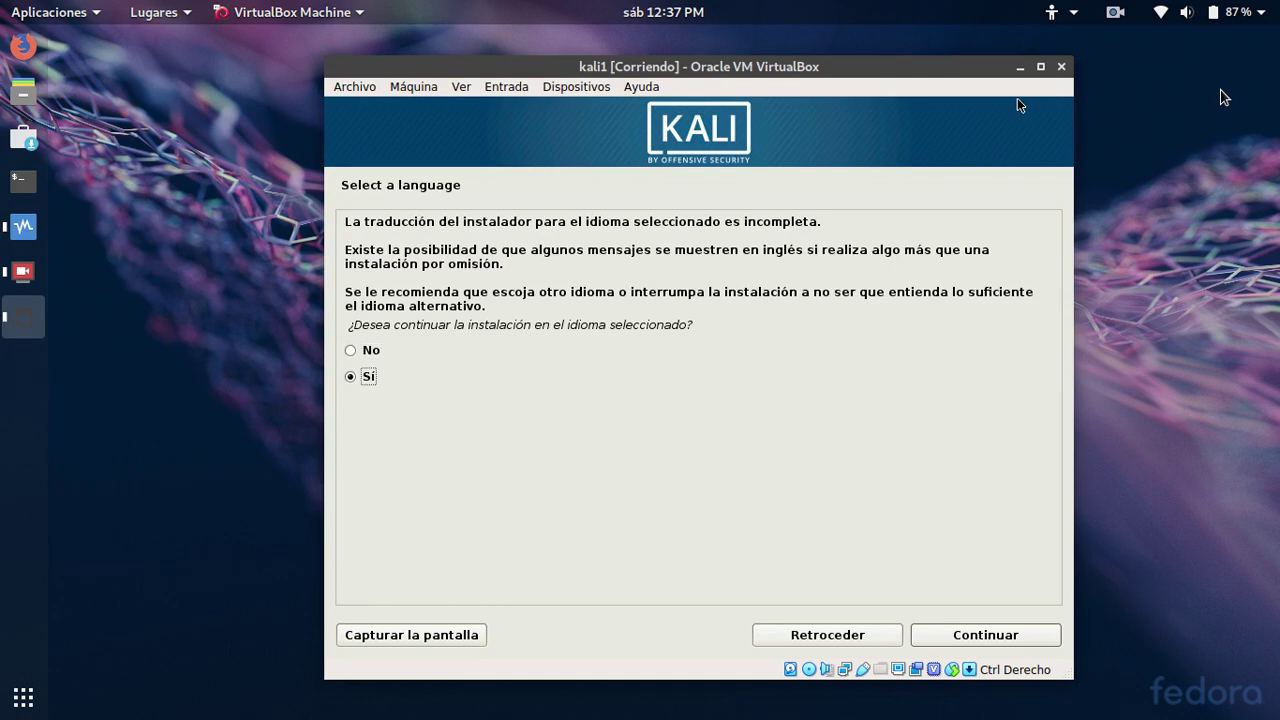
key("Return")
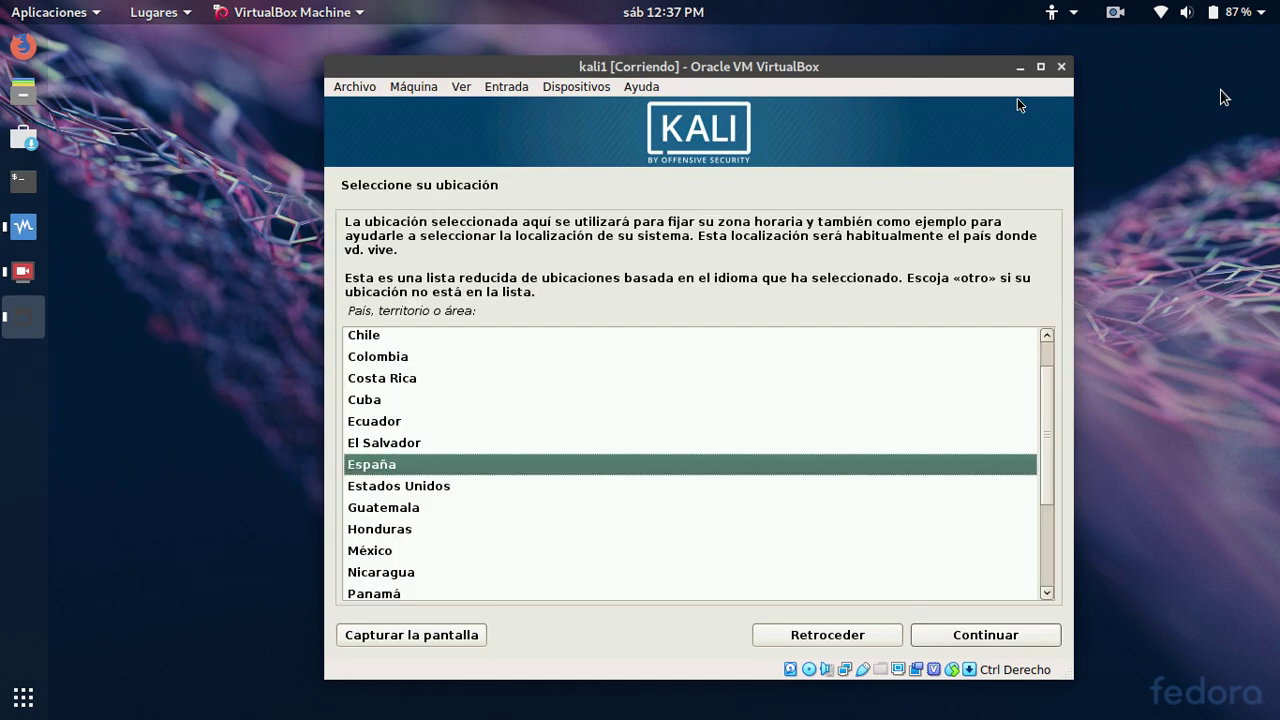
key("Down")
key("Down")
key("Down")
key("Down")
key("Down")
key("Down")
key("Down")
key("Down")
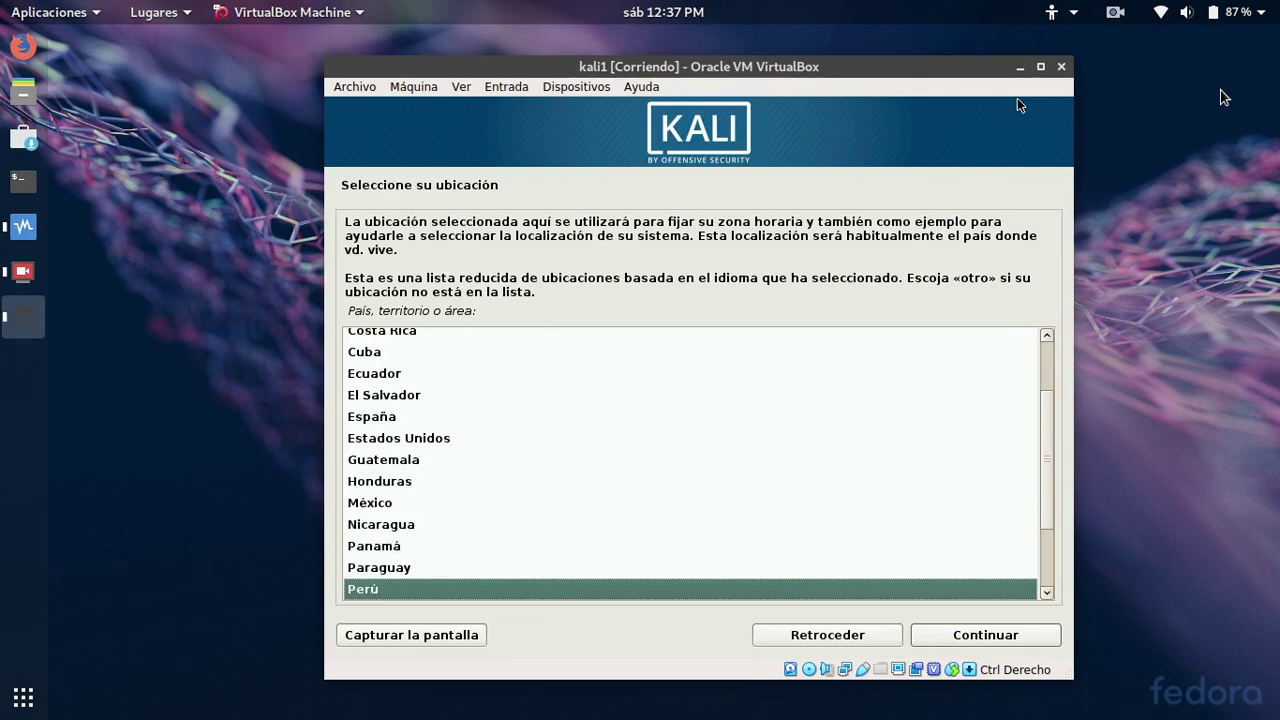
key("Return")
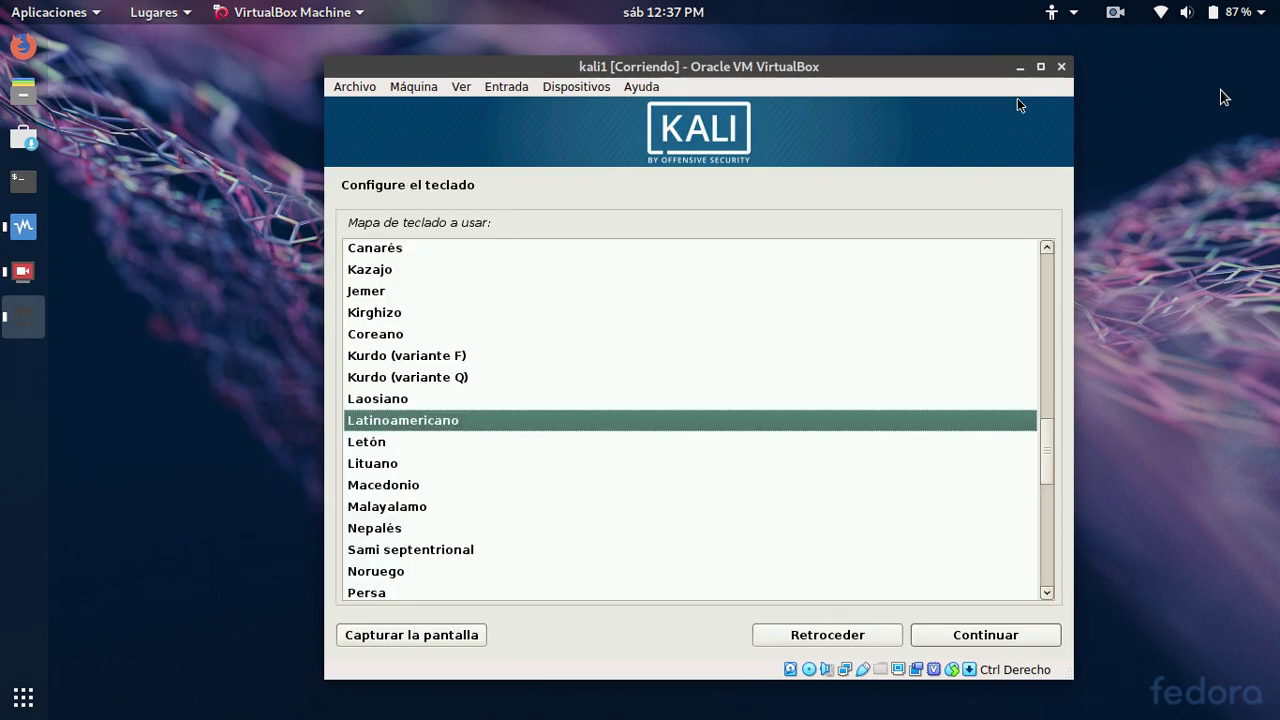
Confirm the Latinoamericano keyboard map and let the installer configure the network
key("Down")
key("Up")
key("Up")
key("Down")
key("Return")
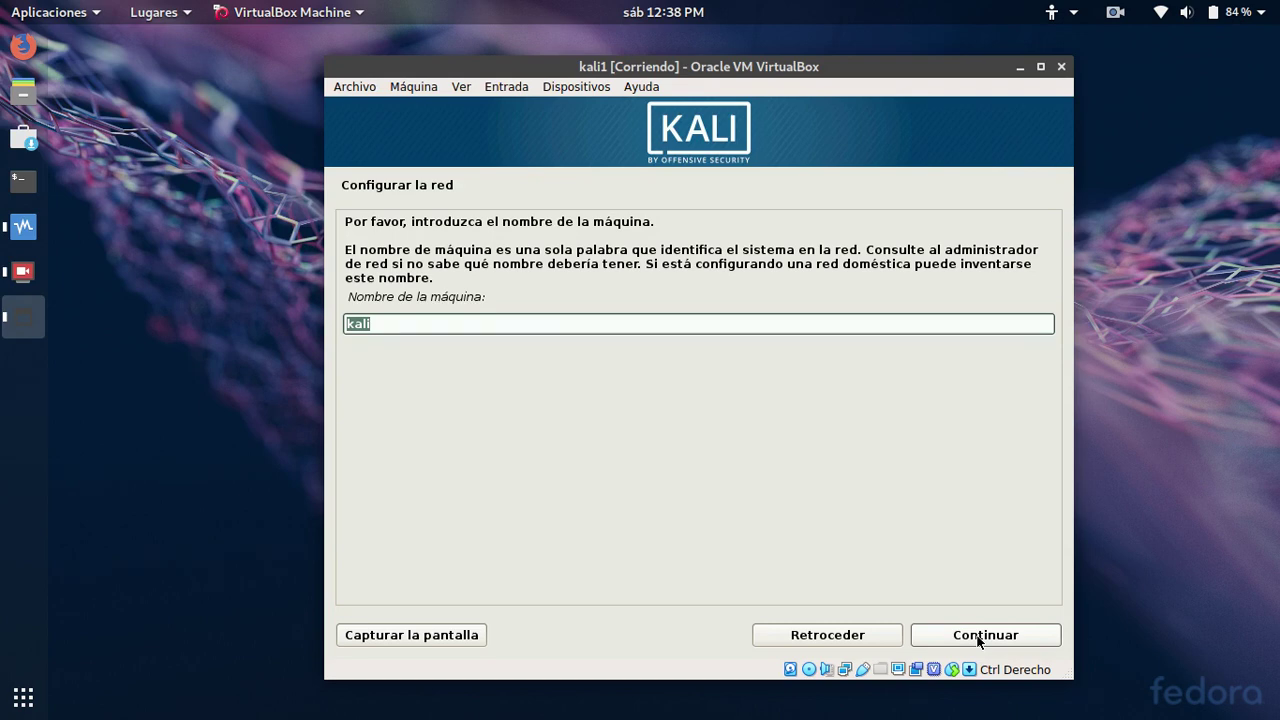
Keep hostname kali with no domain, and enter and confirm the root password
left_click(979, 636)
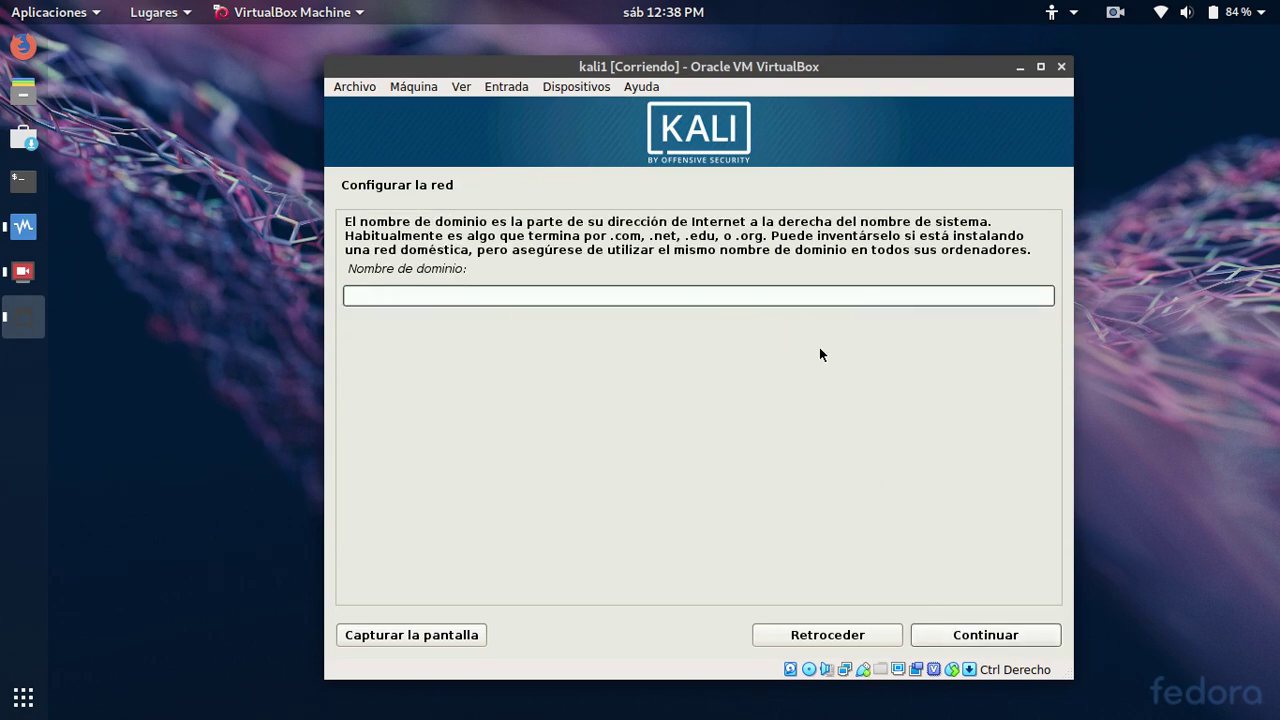
left_click(979, 636)
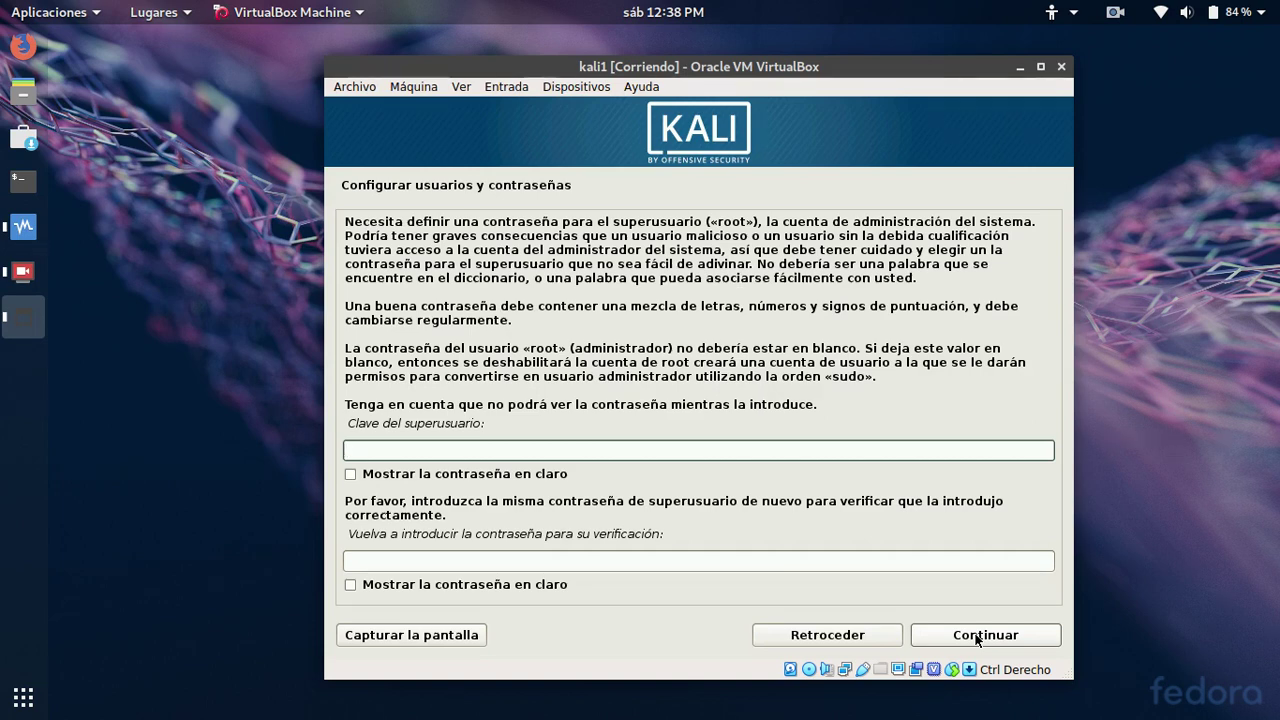
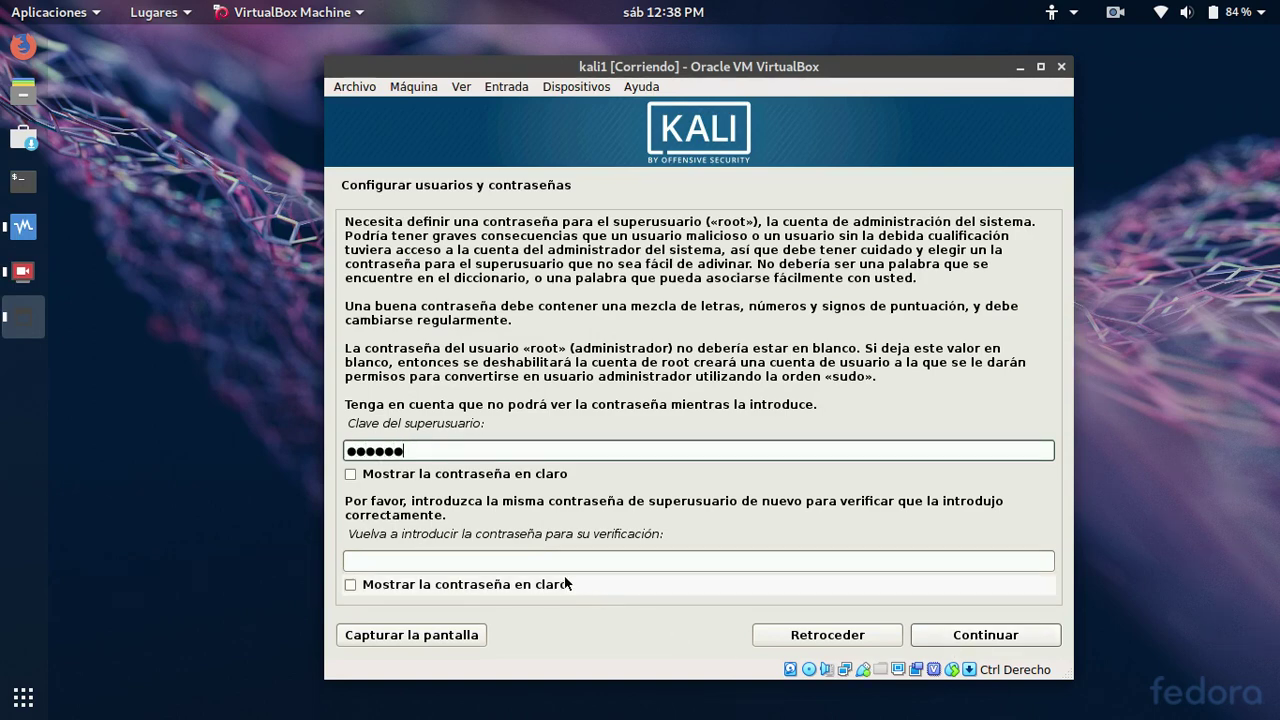
left_click(556, 562)
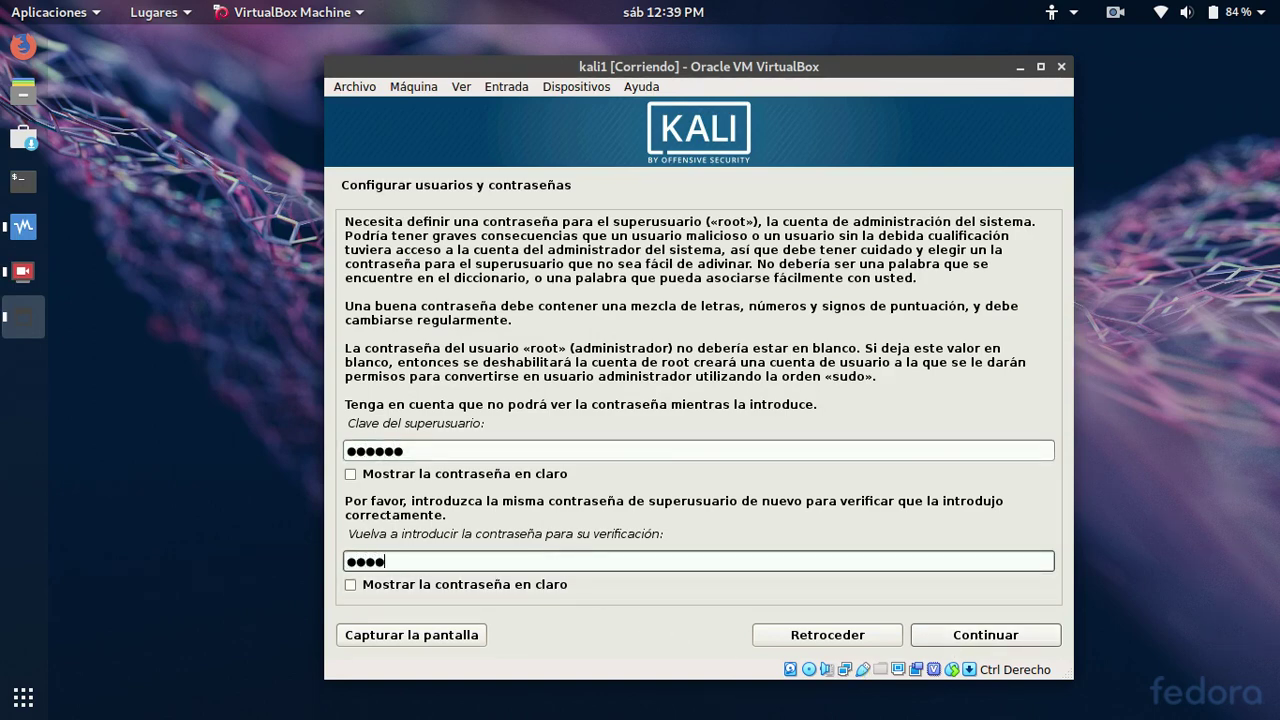
left_click(960, 637)
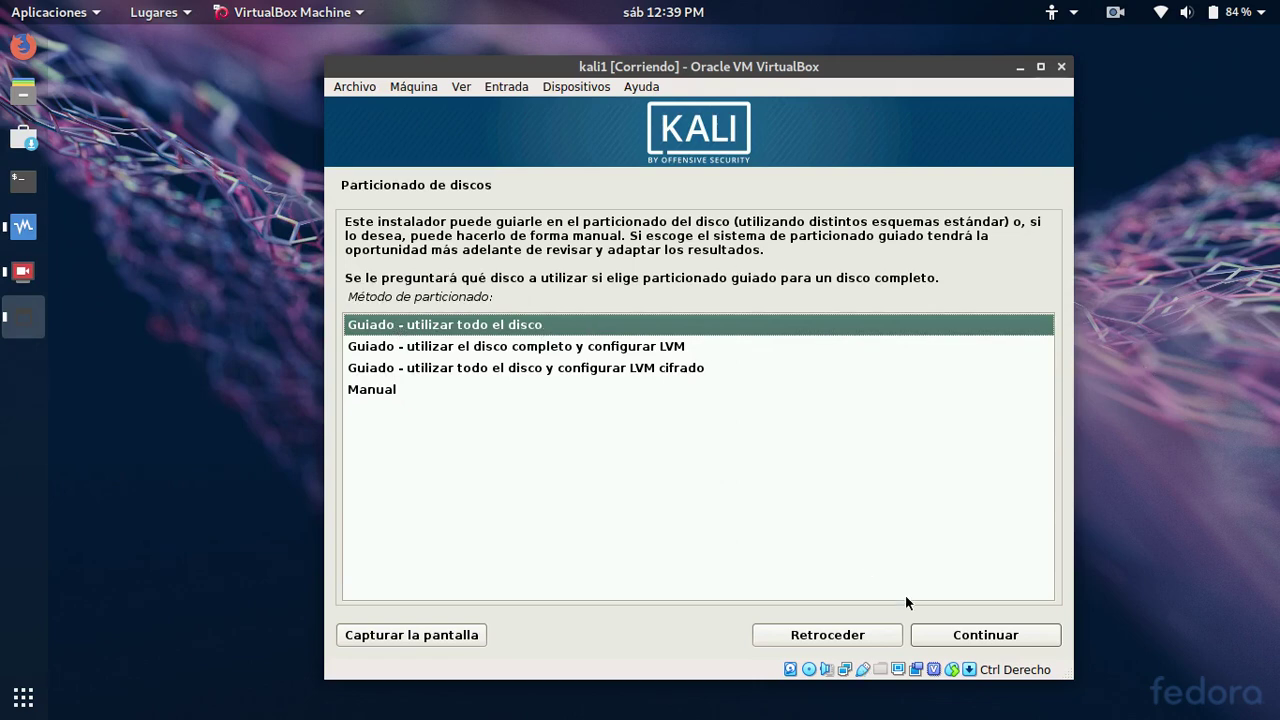
Partition the whole sda disk guided, all files in one partition, and write the changes
left_click(976, 636)
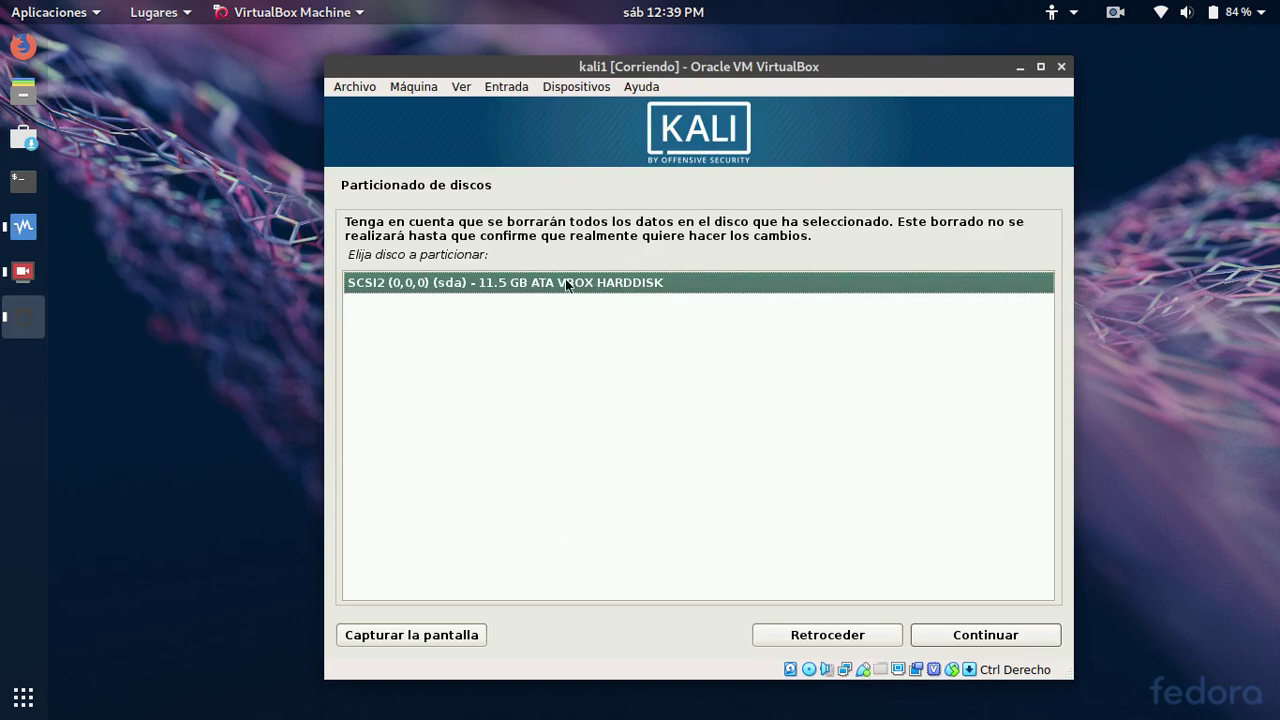
left_click(972, 638)
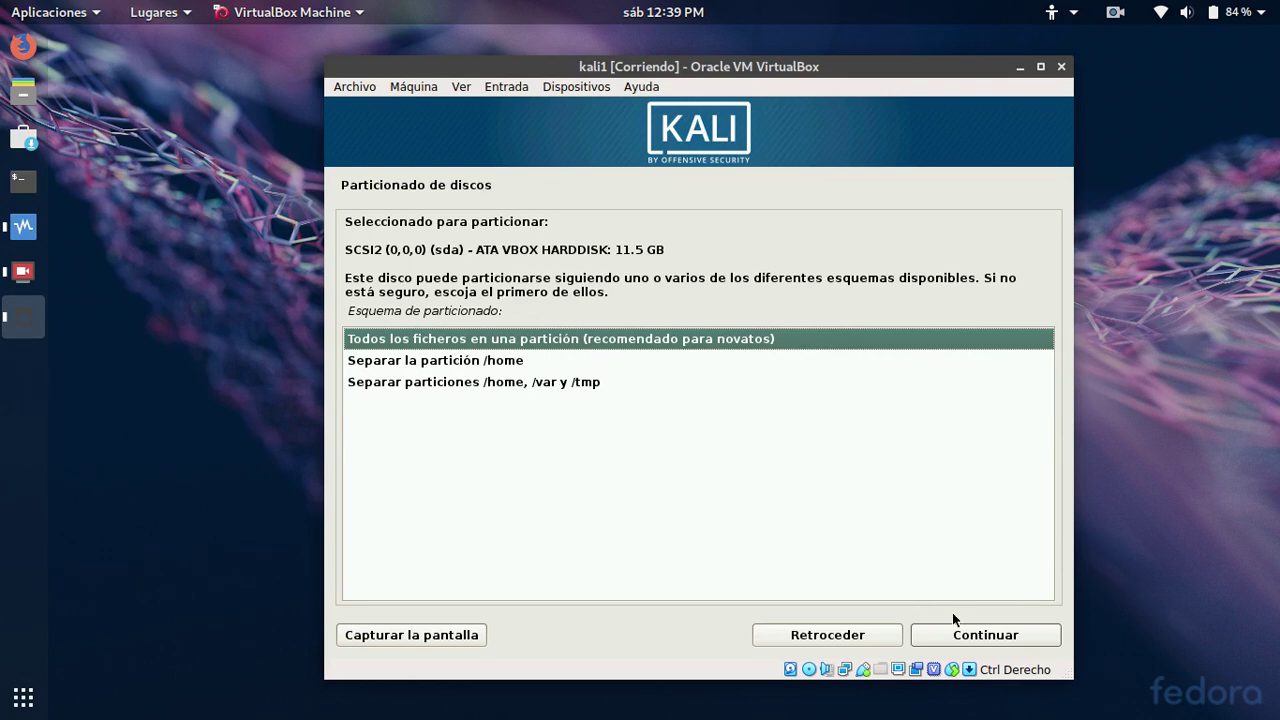
left_click(979, 638)
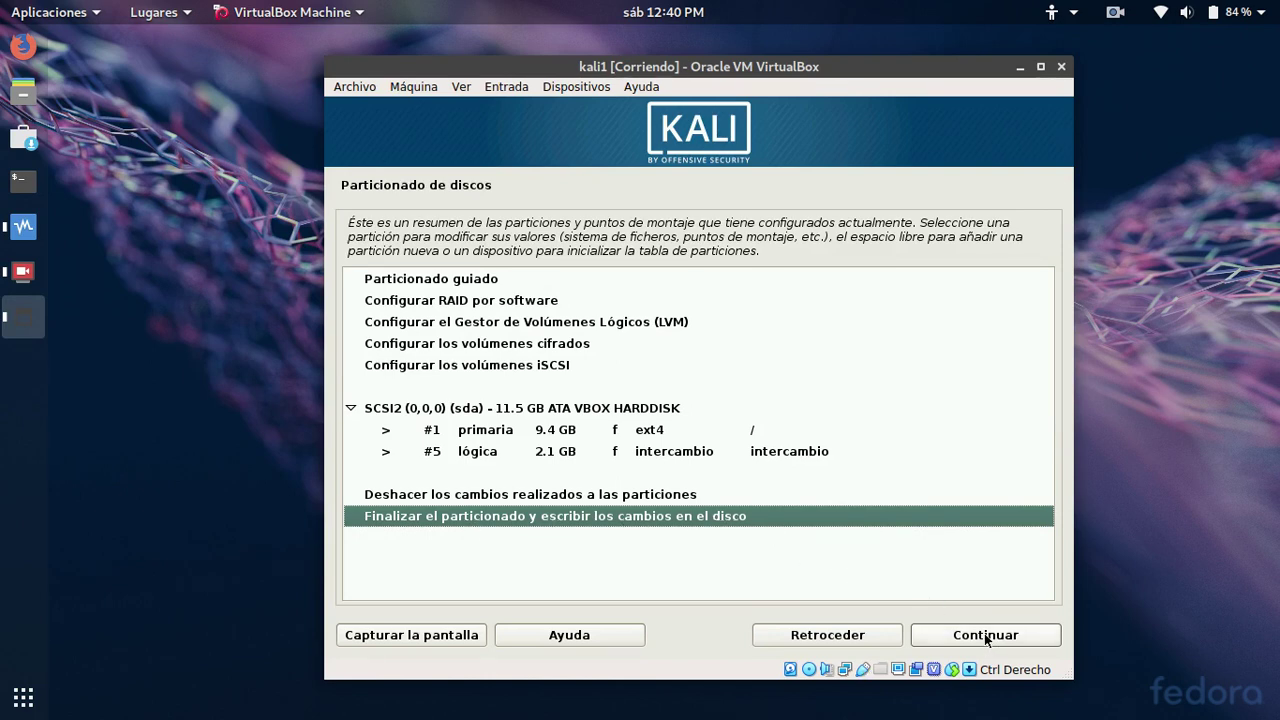
left_click(986, 636)
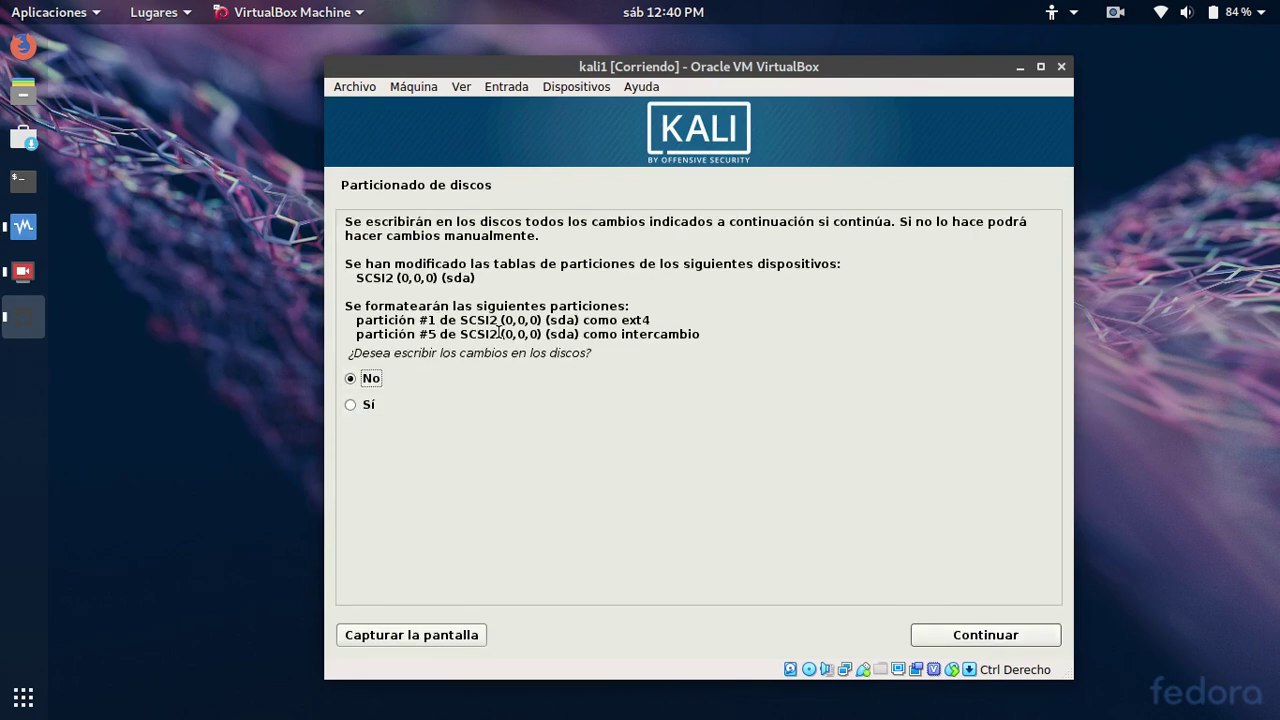
left_click(354, 407)
left_click(1000, 641)
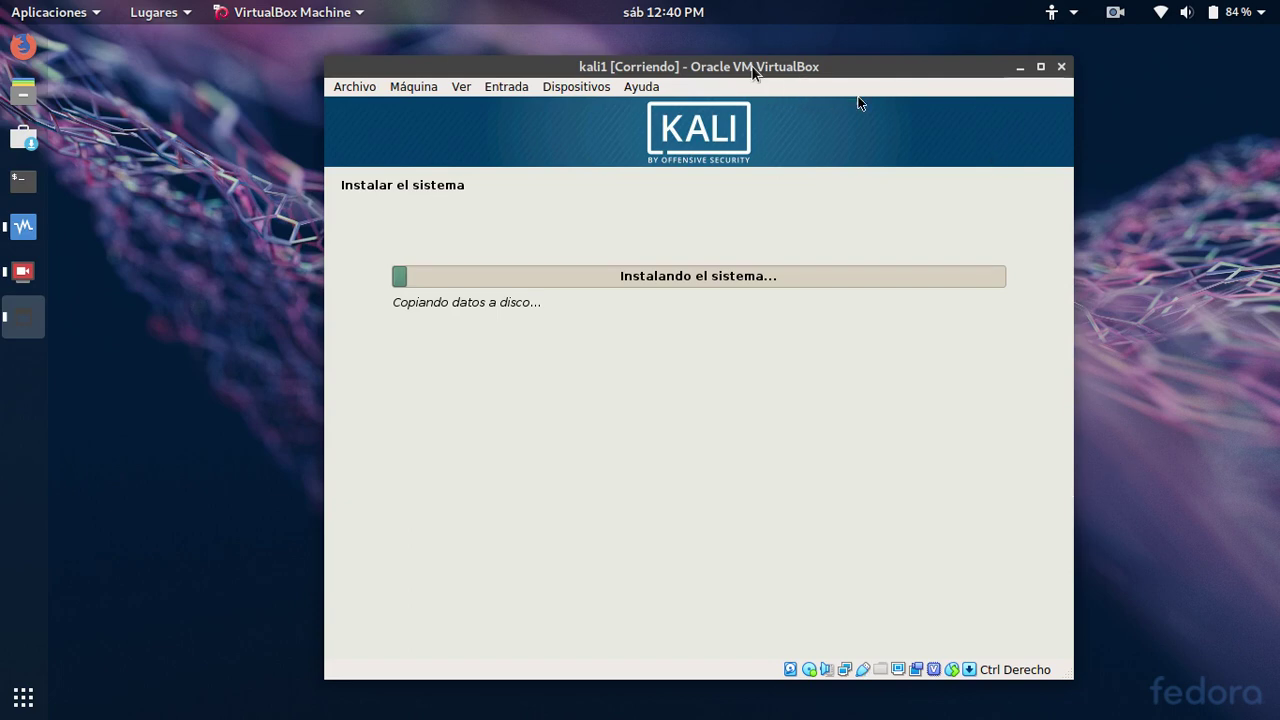
Move the VirtualBox window right and bring SimpleScreenRecorder forward
left_click_drag(751, 65, 936, 63)
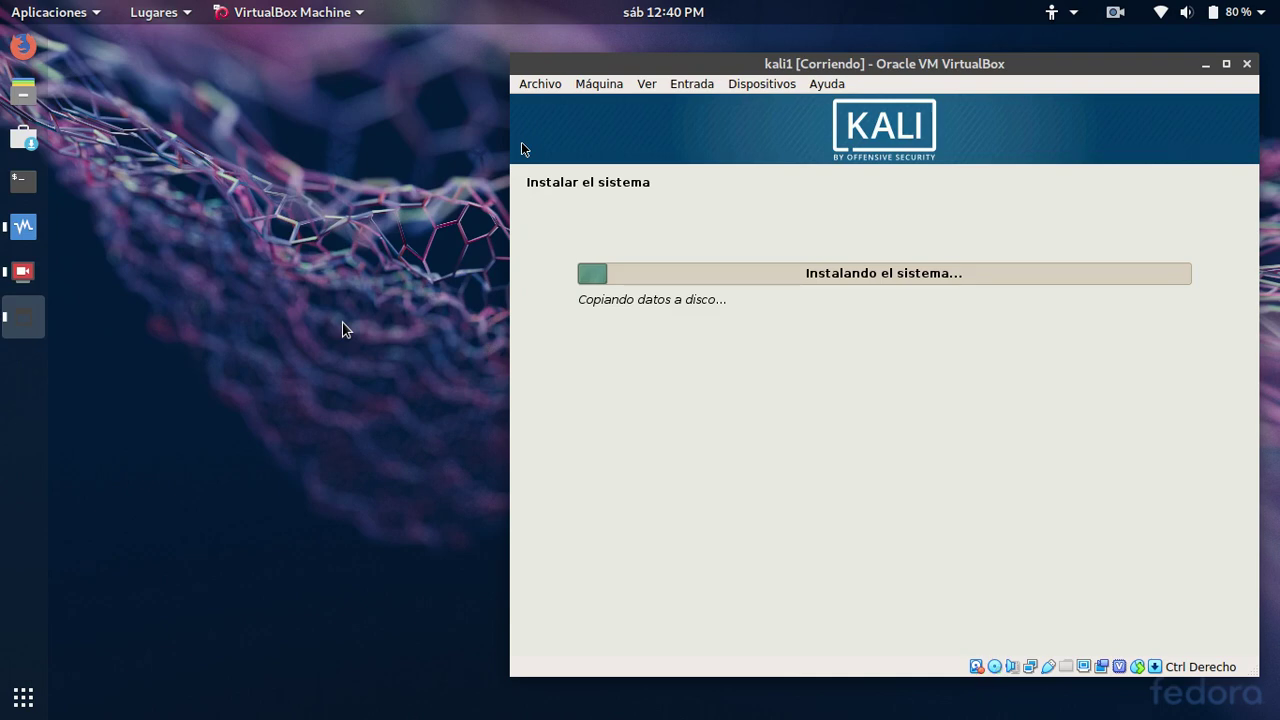
left_click(22, 280)
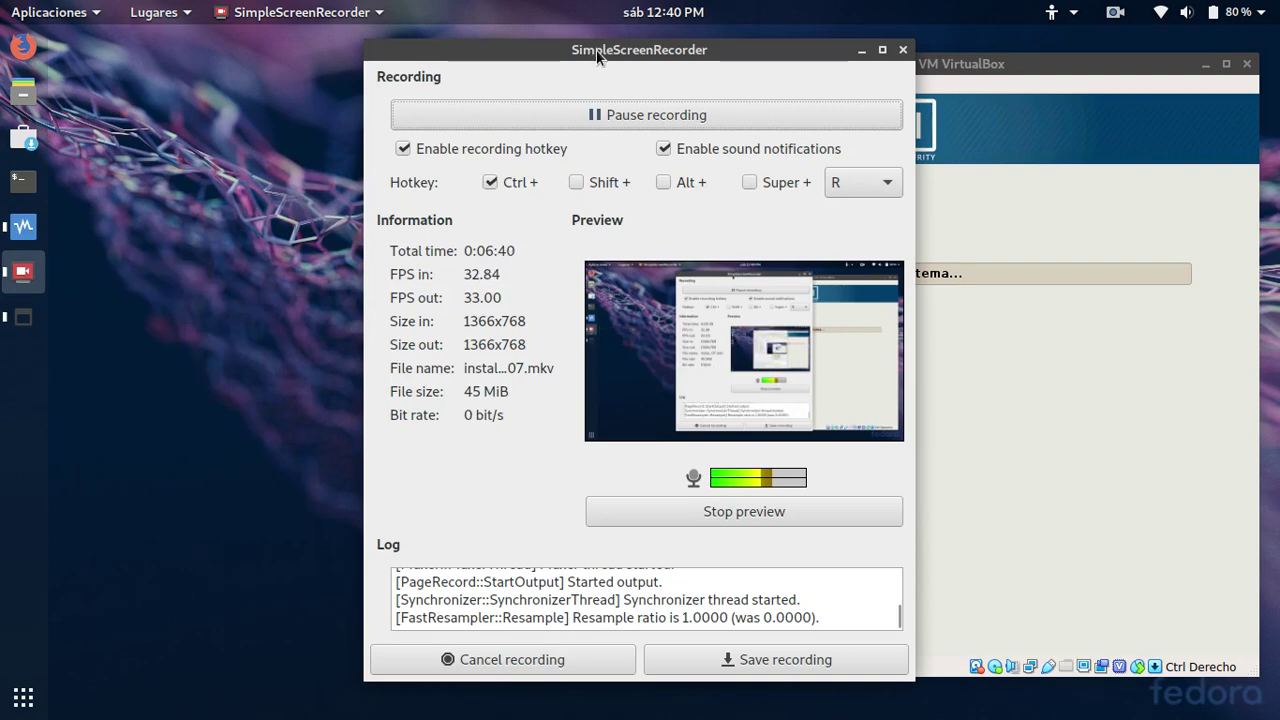
Park the recorder at the left edge, shift the VM window right, and pause recording
left_click_drag(597, 57, 283, 60)
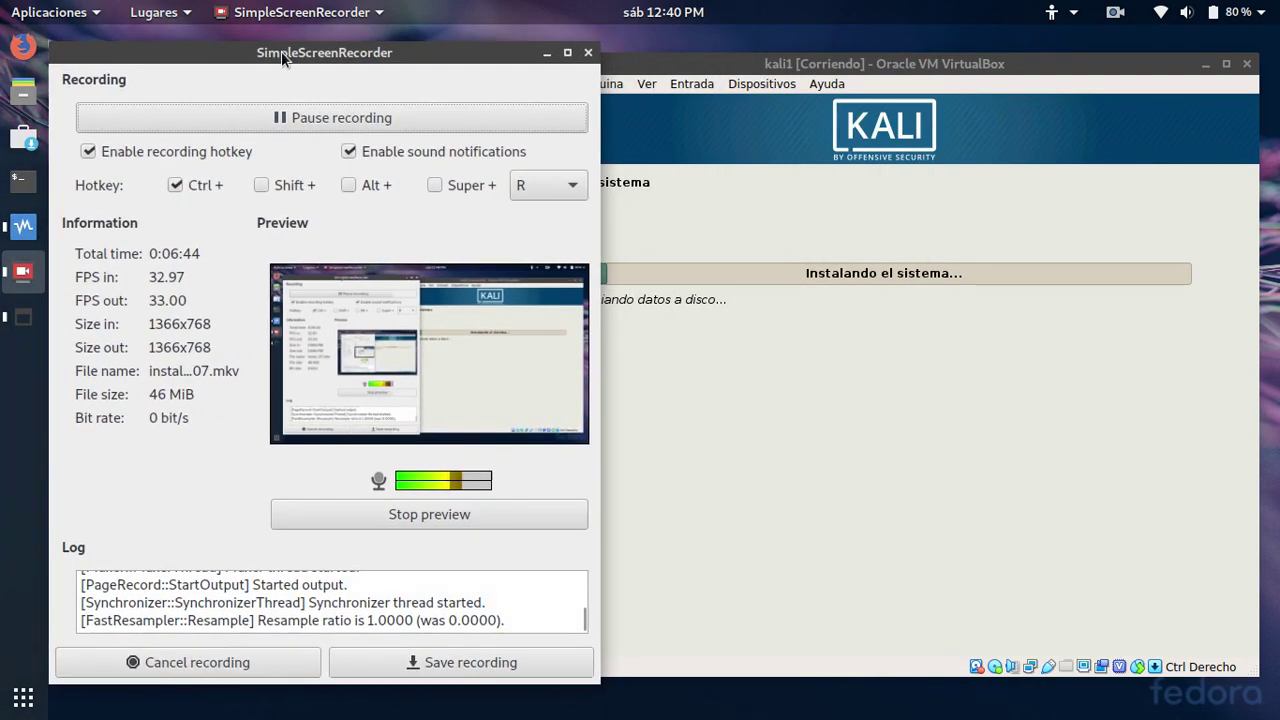
left_click_drag(658, 64, 770, 58)
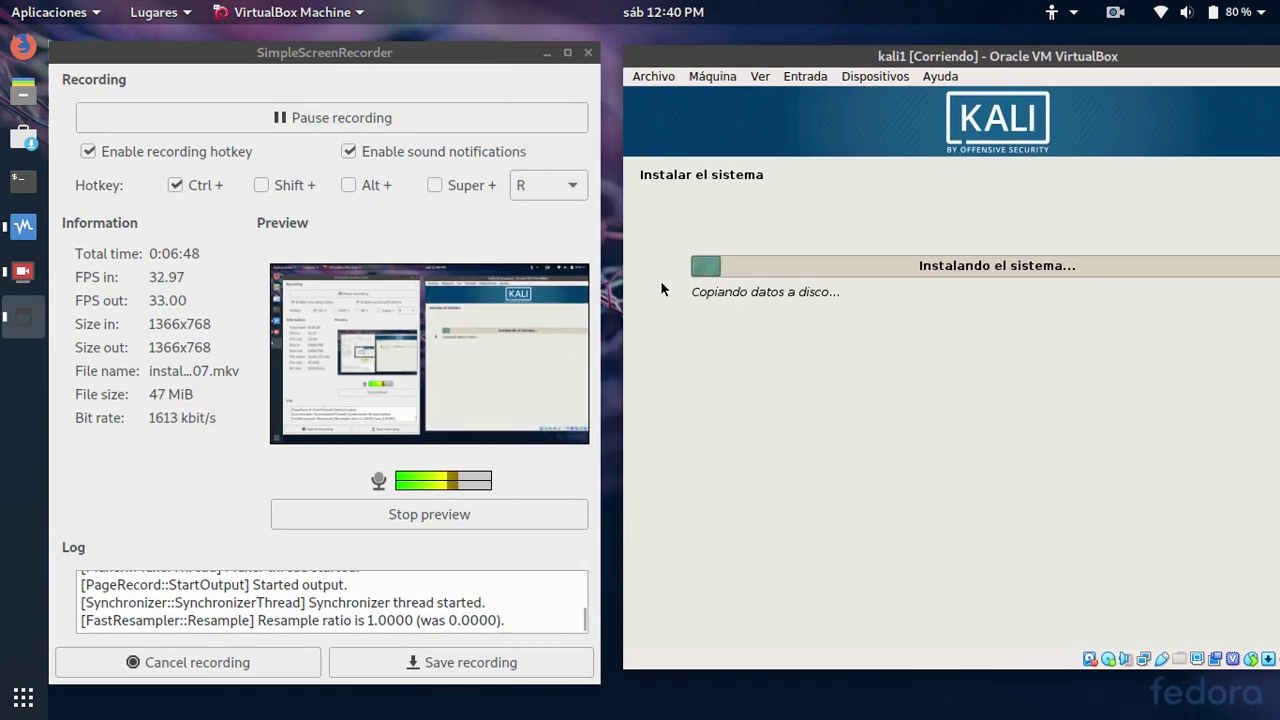
left_click(295, 120)
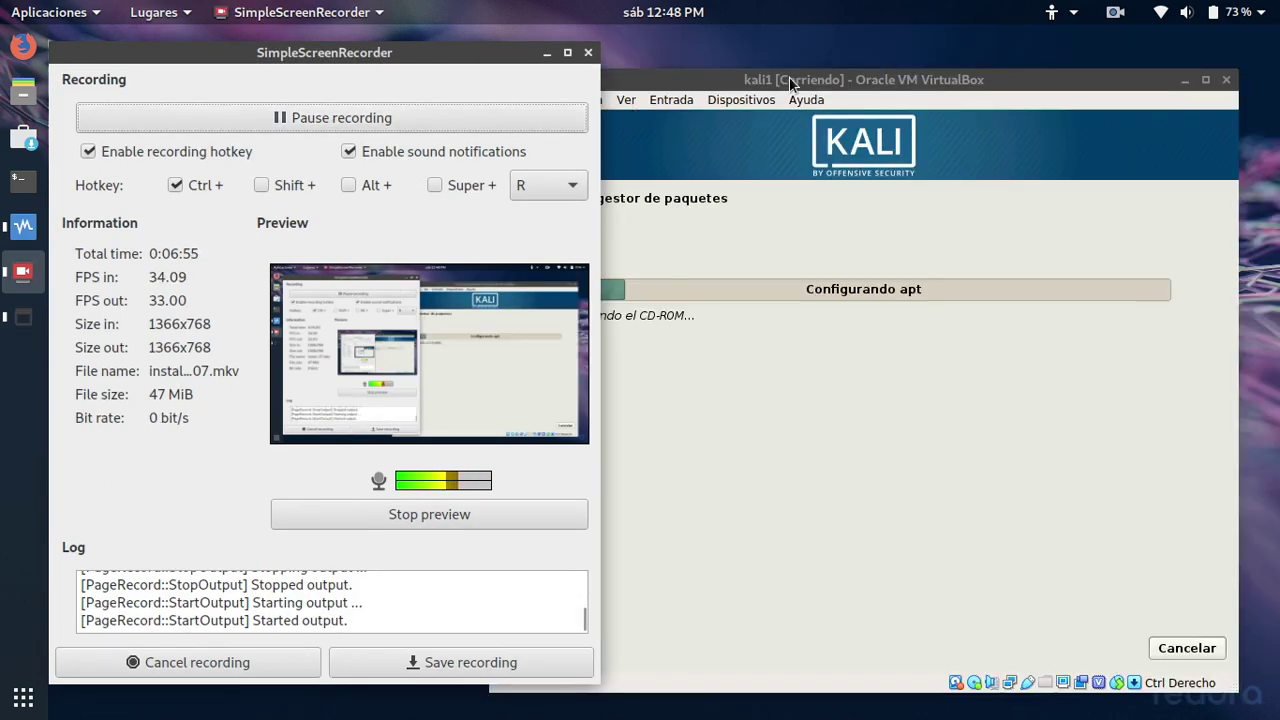
Answer No to using a network mirror for the package manager
left_click(672, 106)
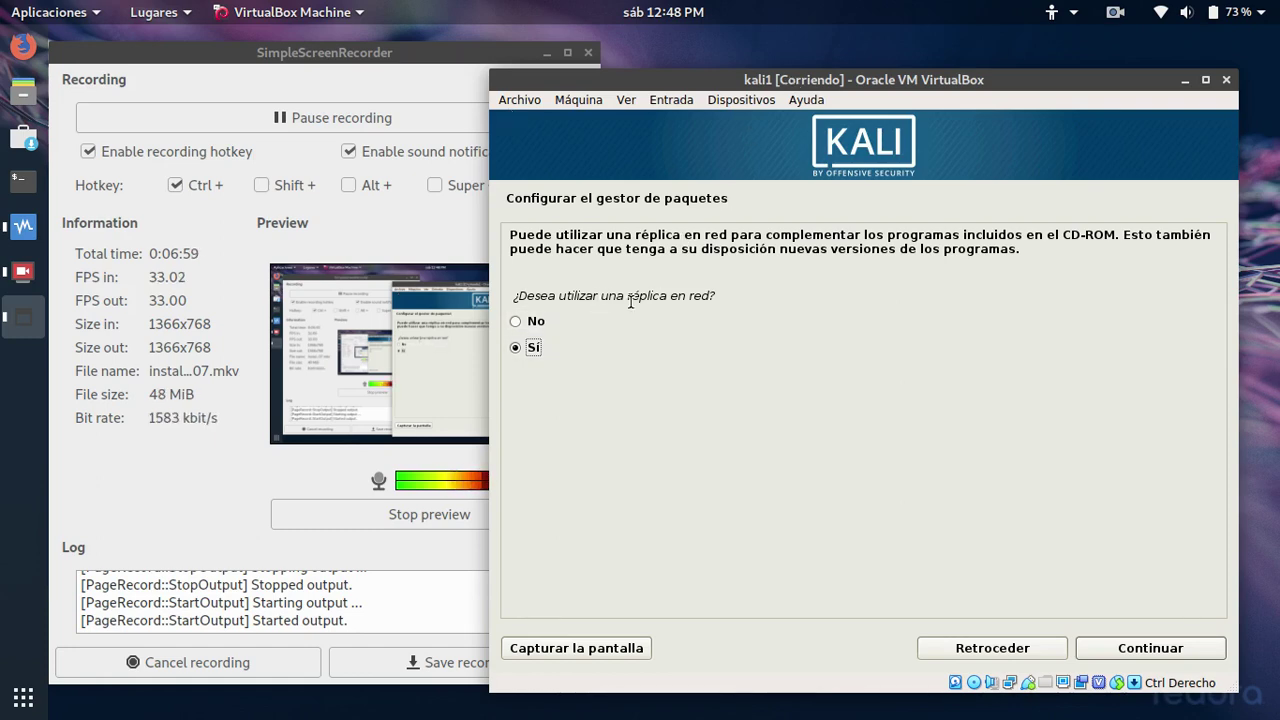
left_click(530, 321)
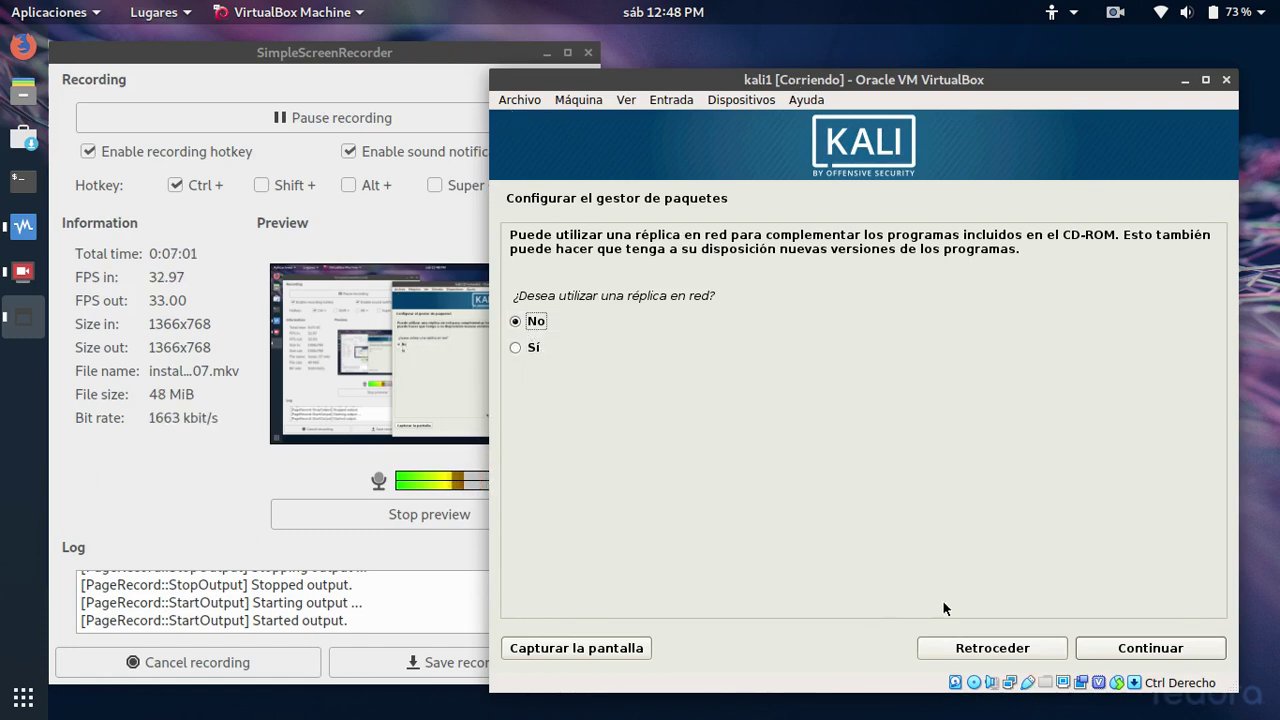
left_click(1121, 650)
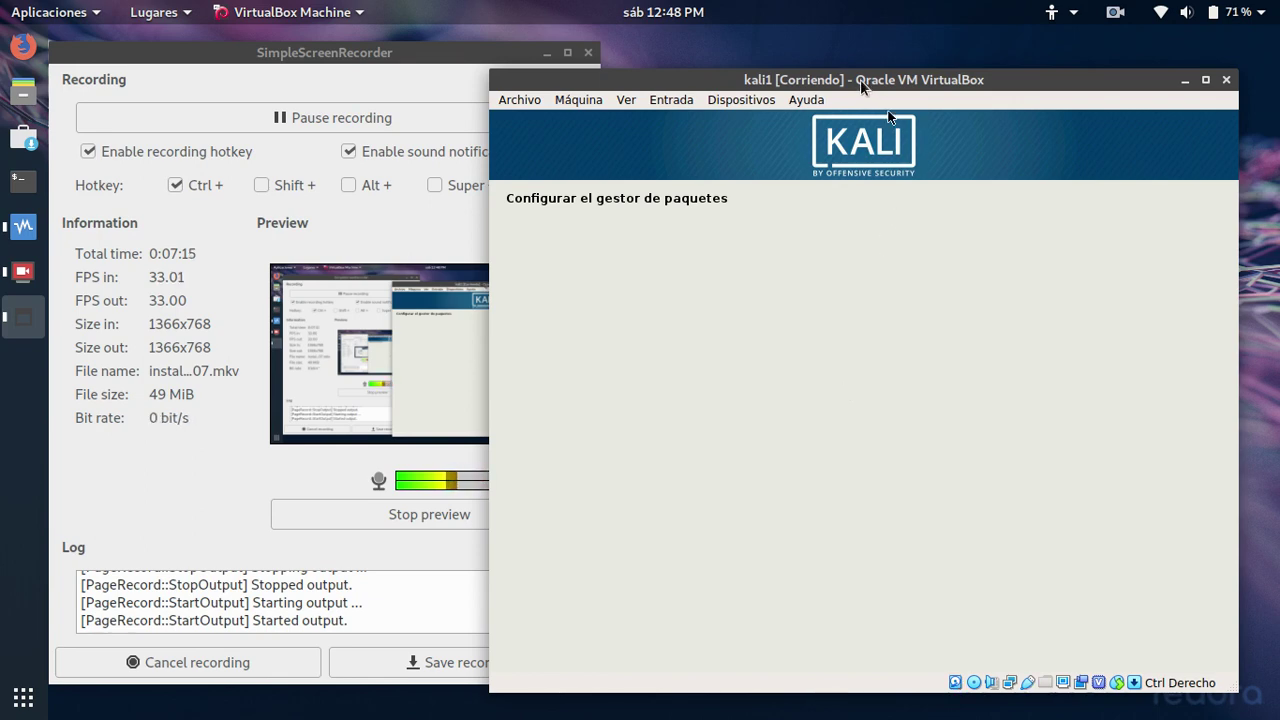
left_click_drag(860, 81, 875, 79)
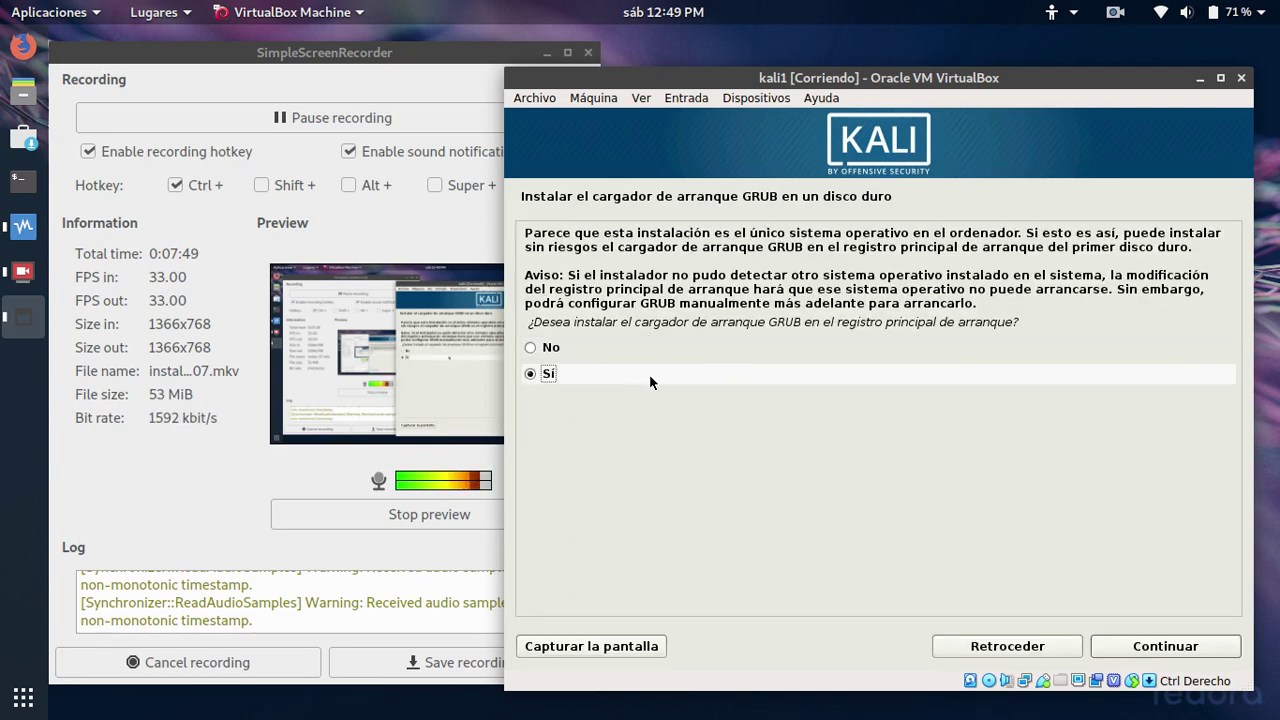
Install GRUB in the master boot record on /dev/sda
left_click(1137, 648)
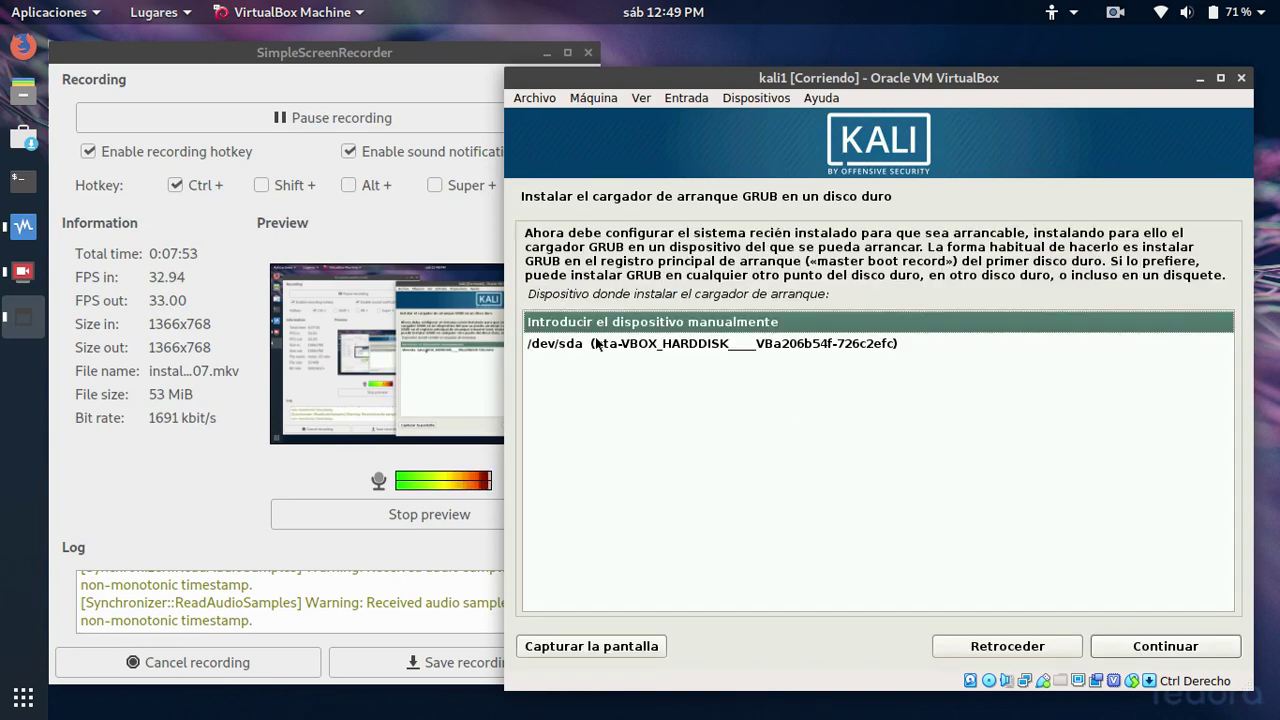
left_click(580, 346)
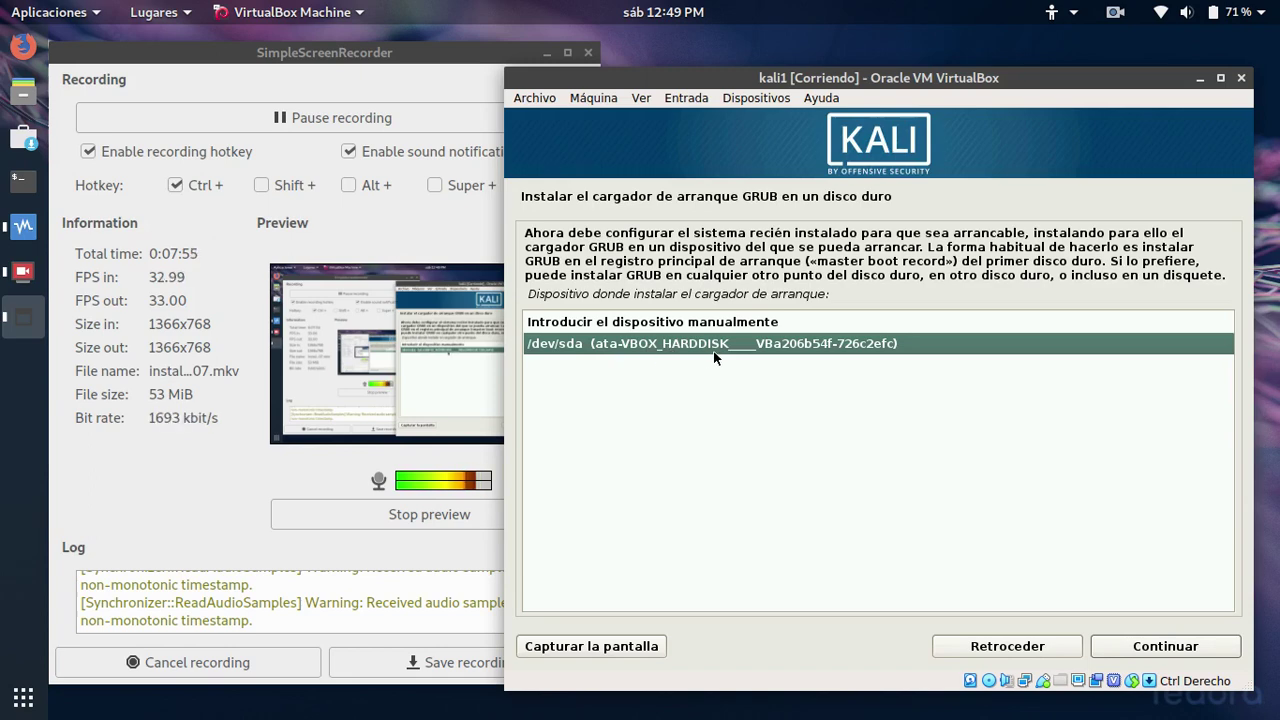
left_click(1165, 646)
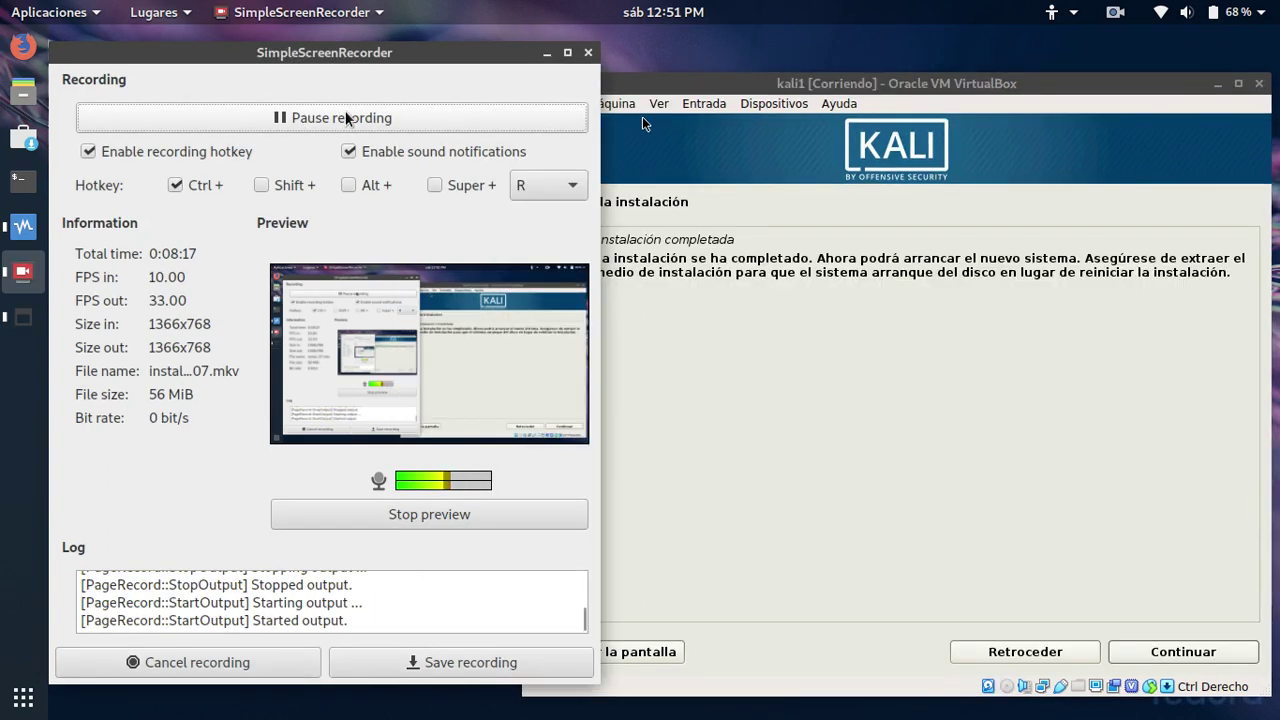
Resume recording and confirm Instalación completada so the VM reboots
left_click(840, 84)
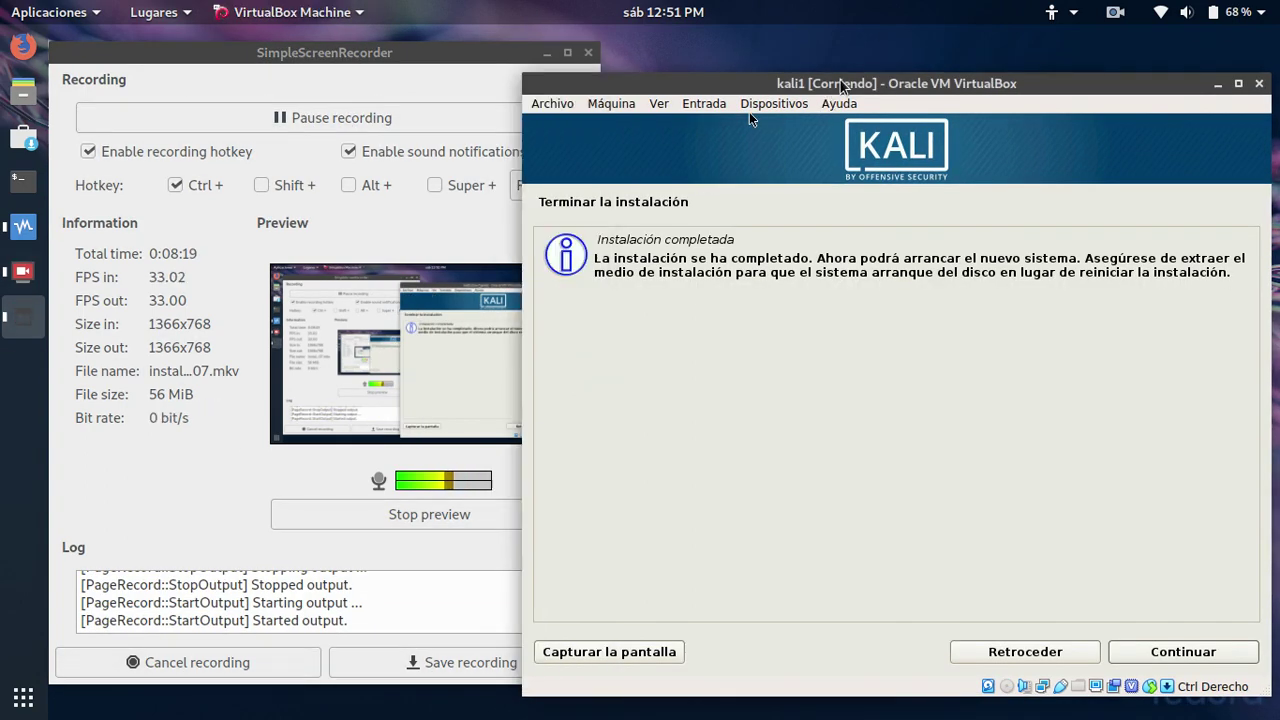
left_click_drag(888, 86, 811, 84)
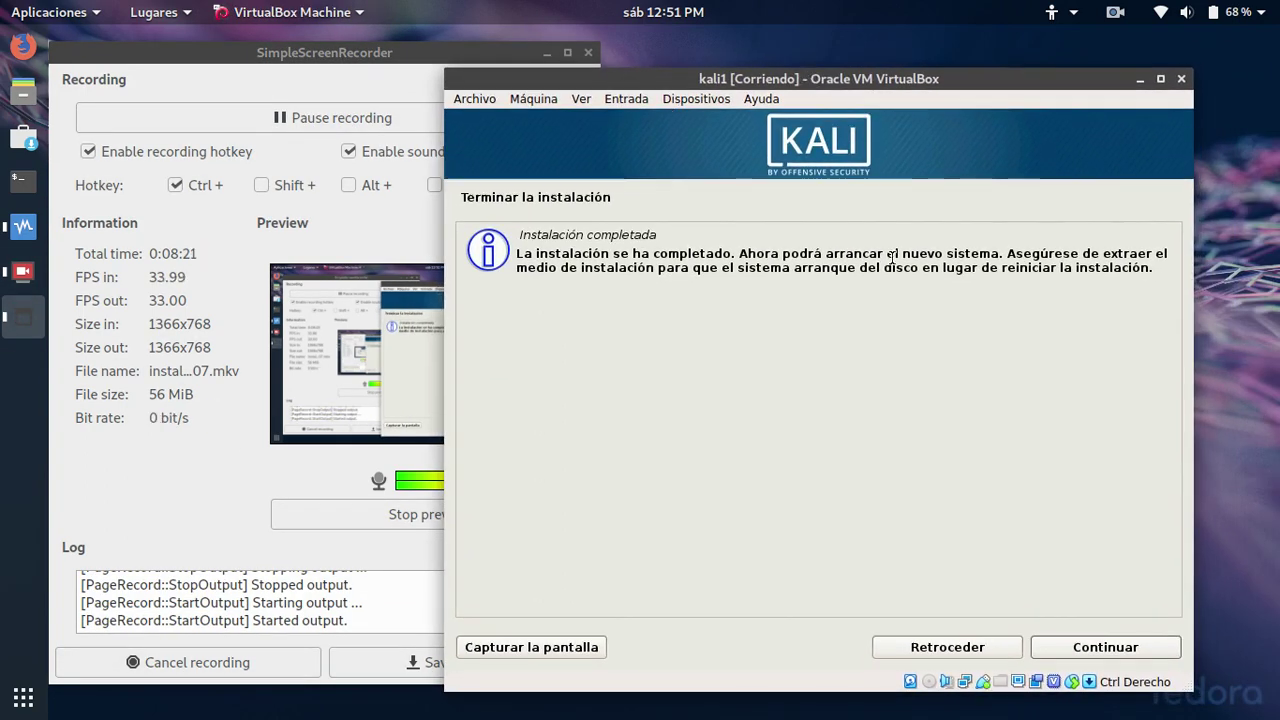
left_click(1099, 651)
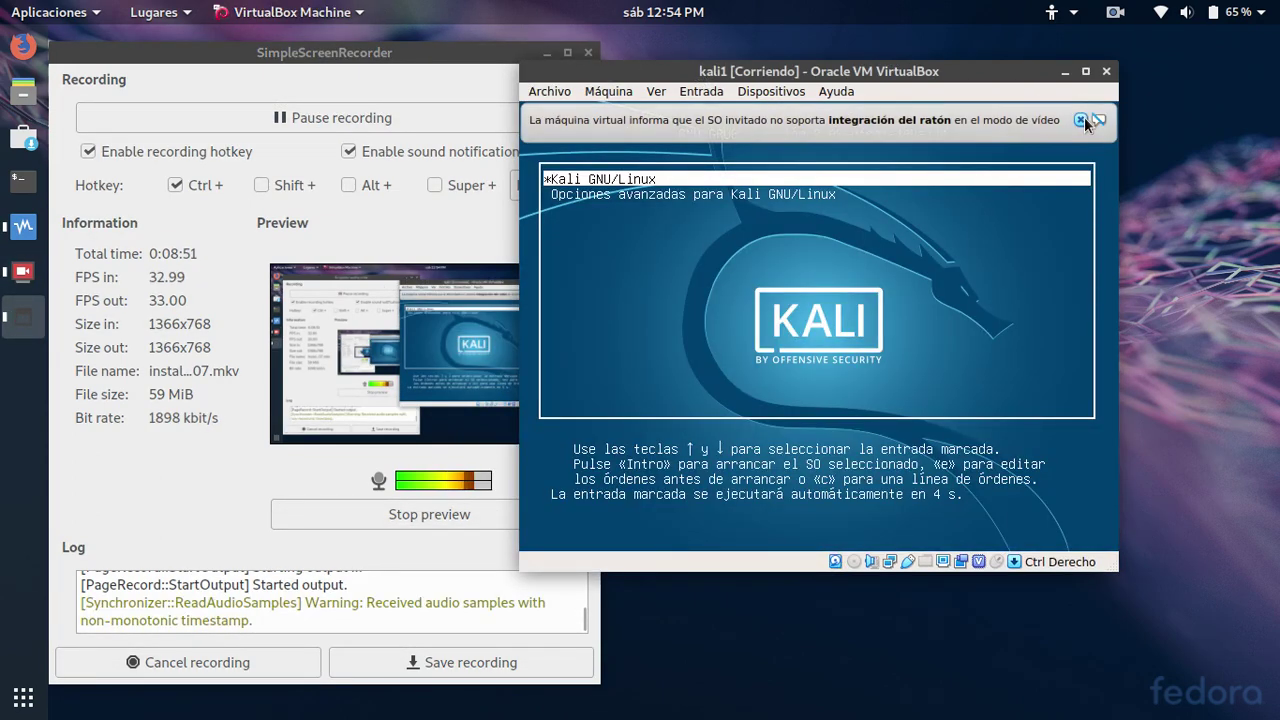
Dismiss both mouse-integration notices and reposition the VM window while Kali boots
left_click(1081, 120)
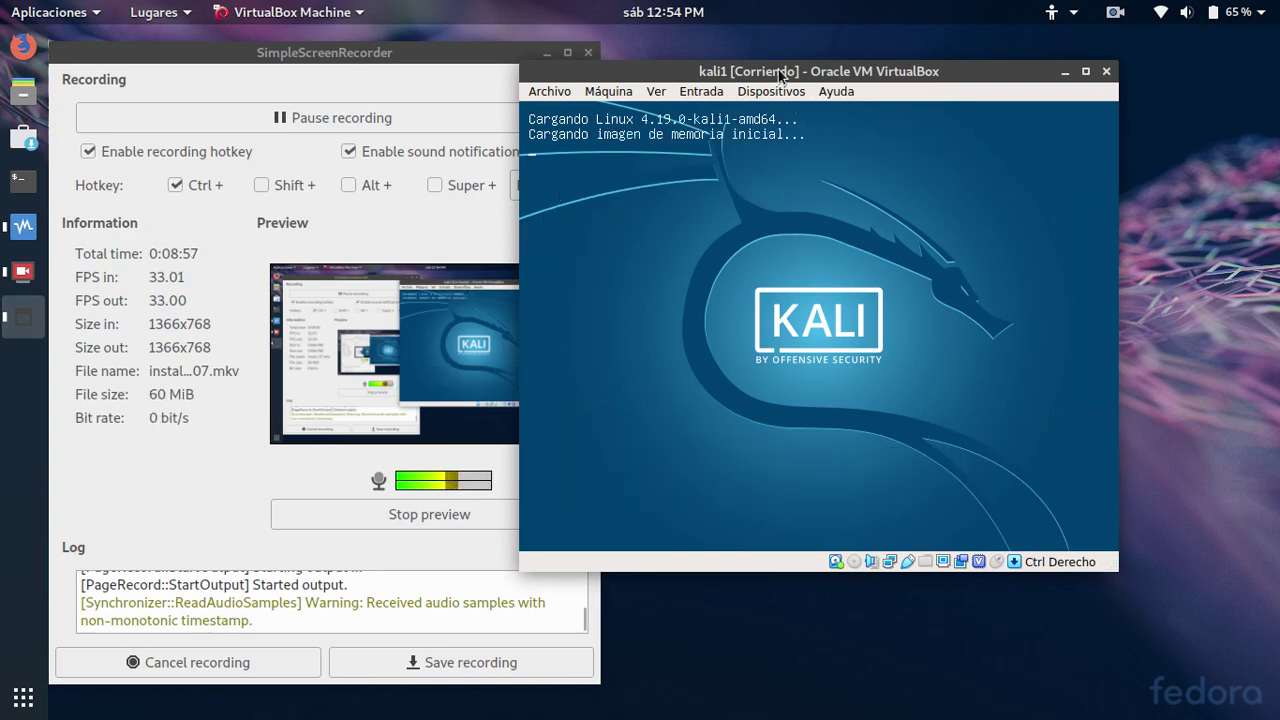
left_click_drag(778, 69, 687, 108)
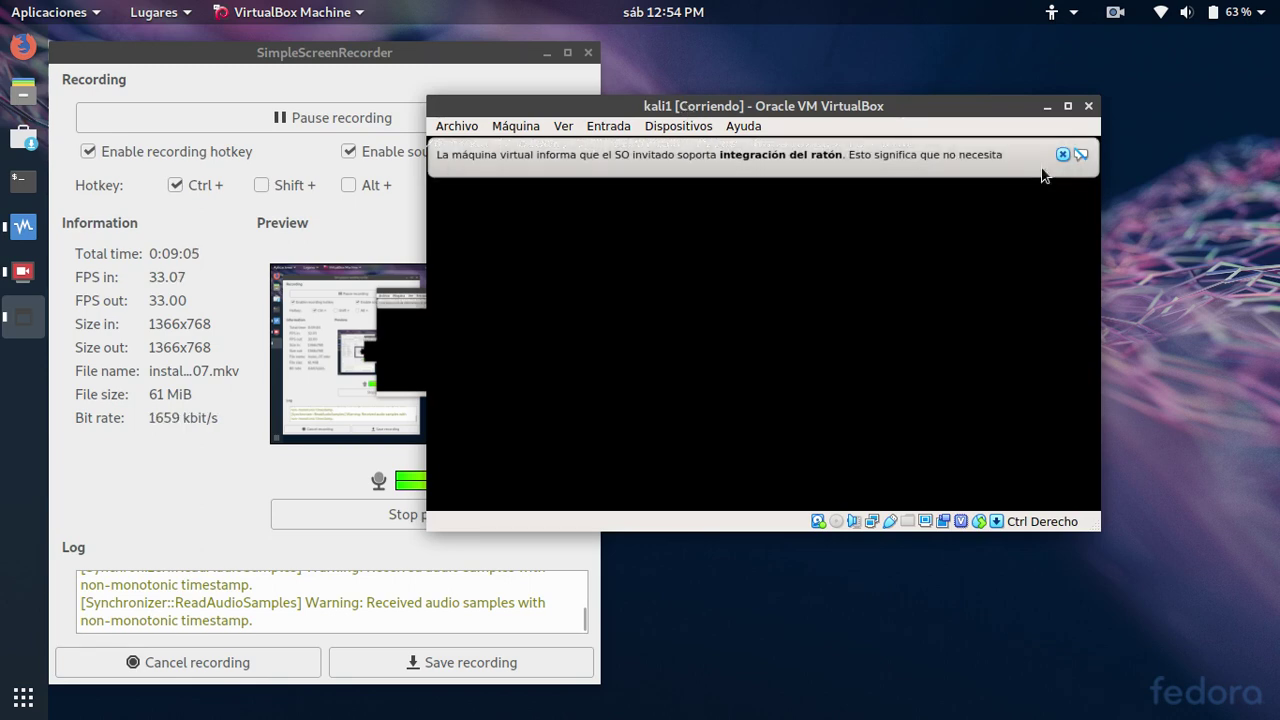
left_click(1063, 154)
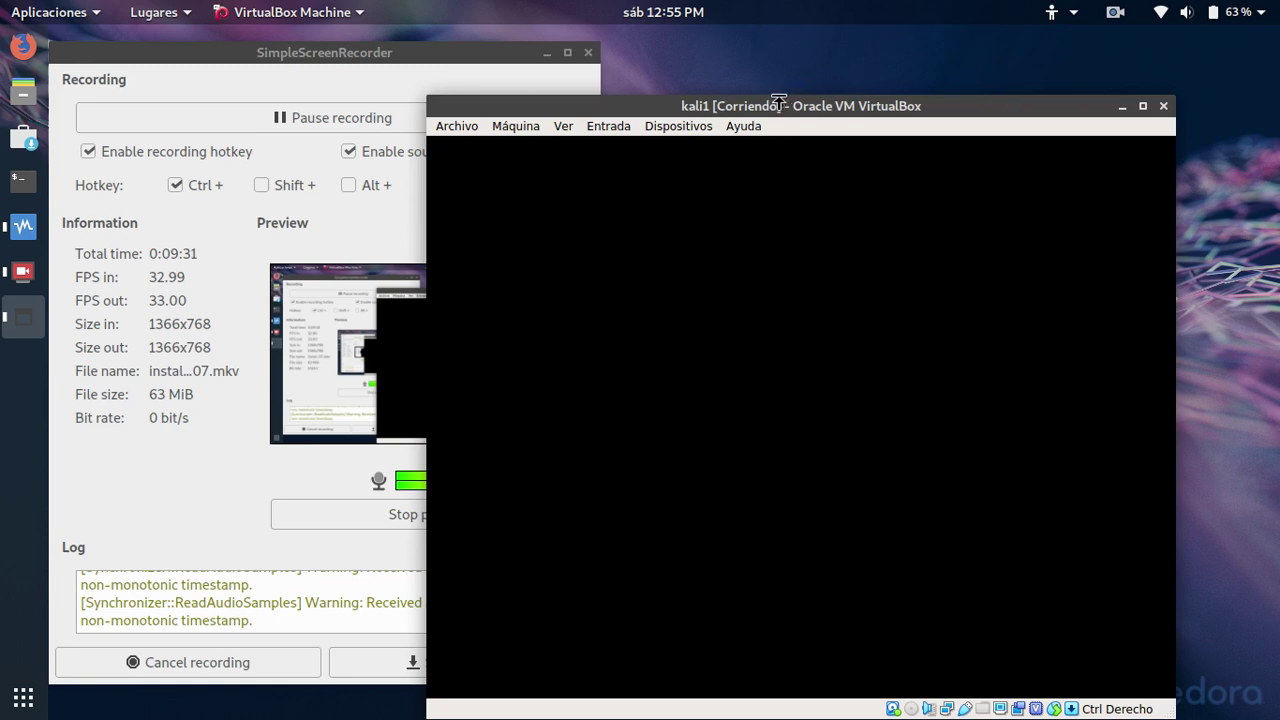
left_click_drag(766, 107, 716, 101)
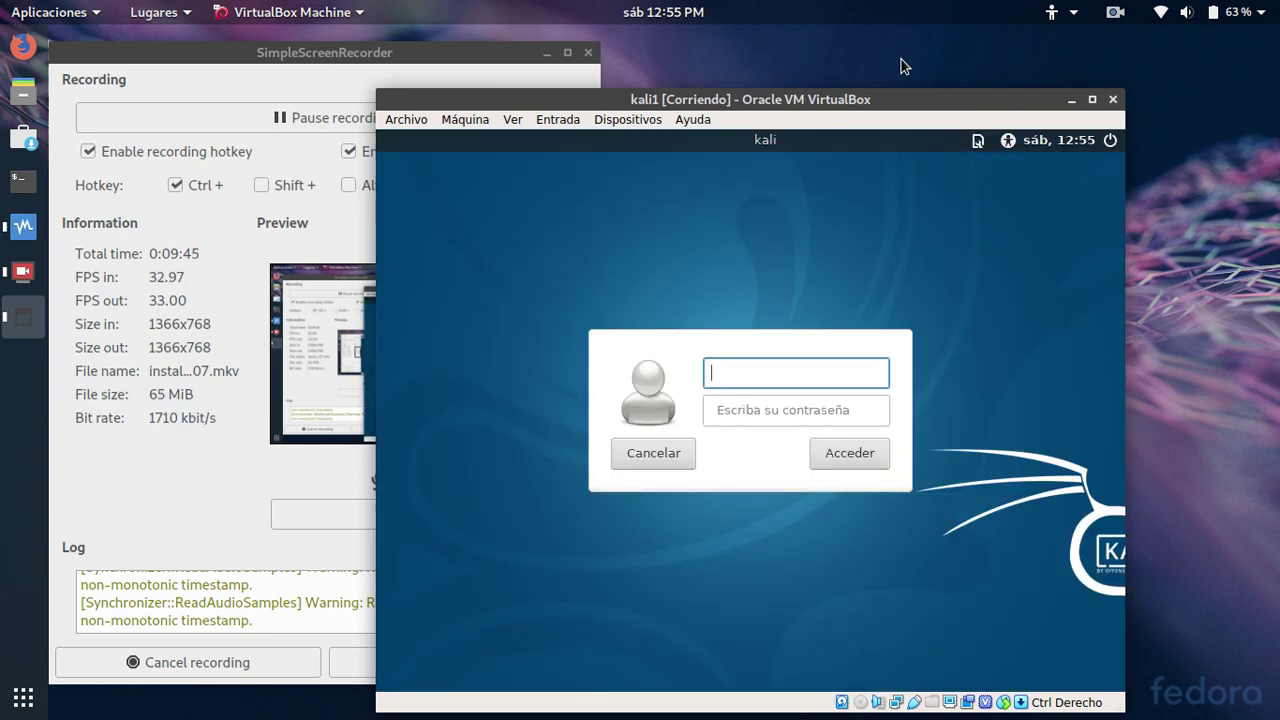
Log in to Kali as user root with the root password
type("root")
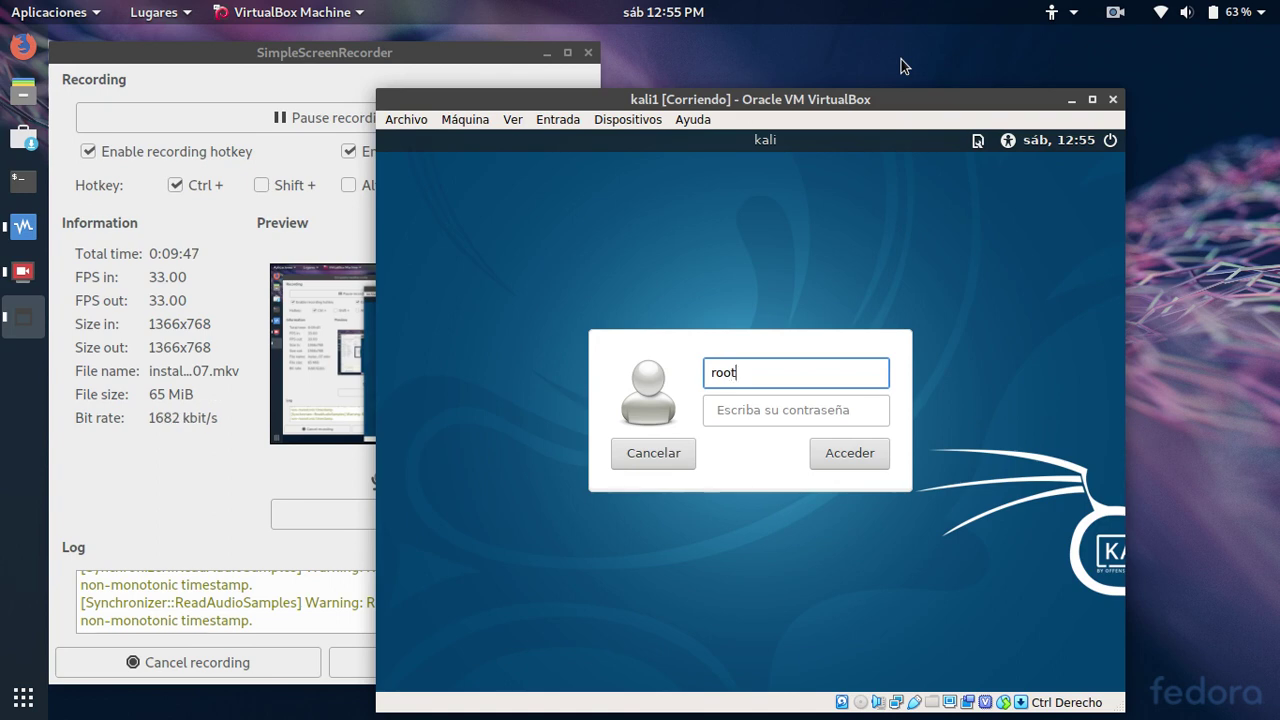
key("Tab")
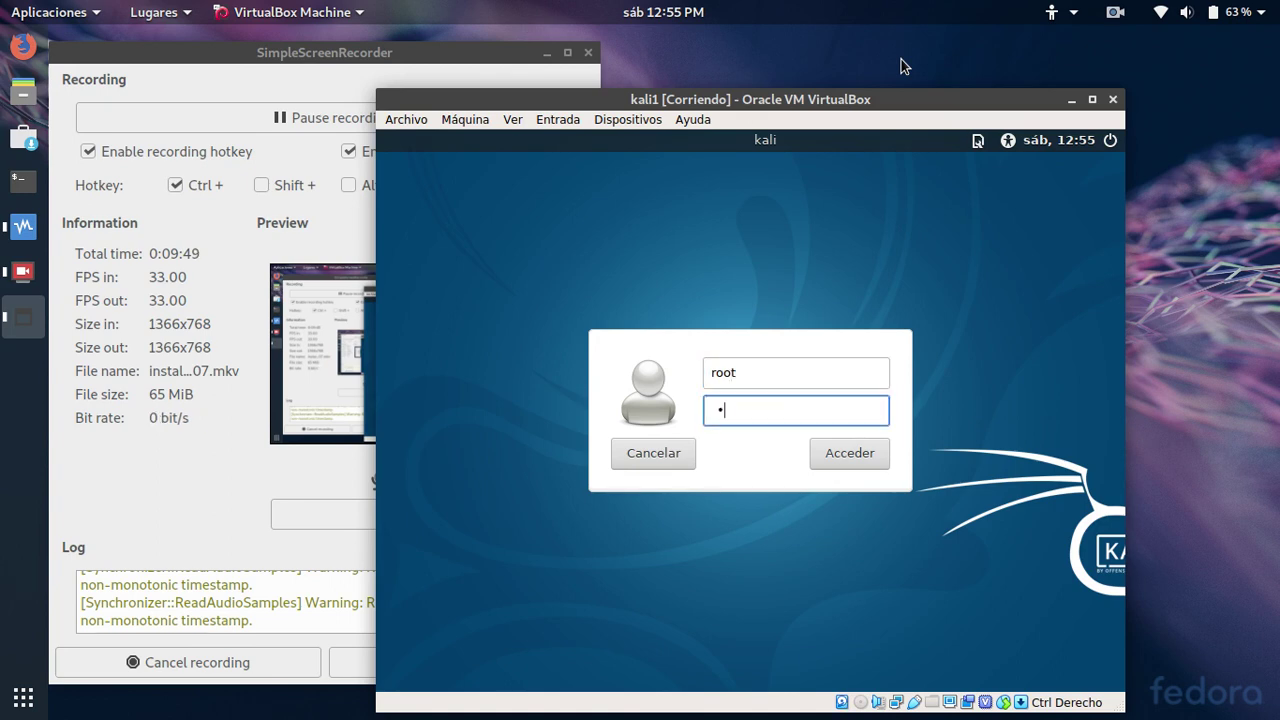
key("Return")
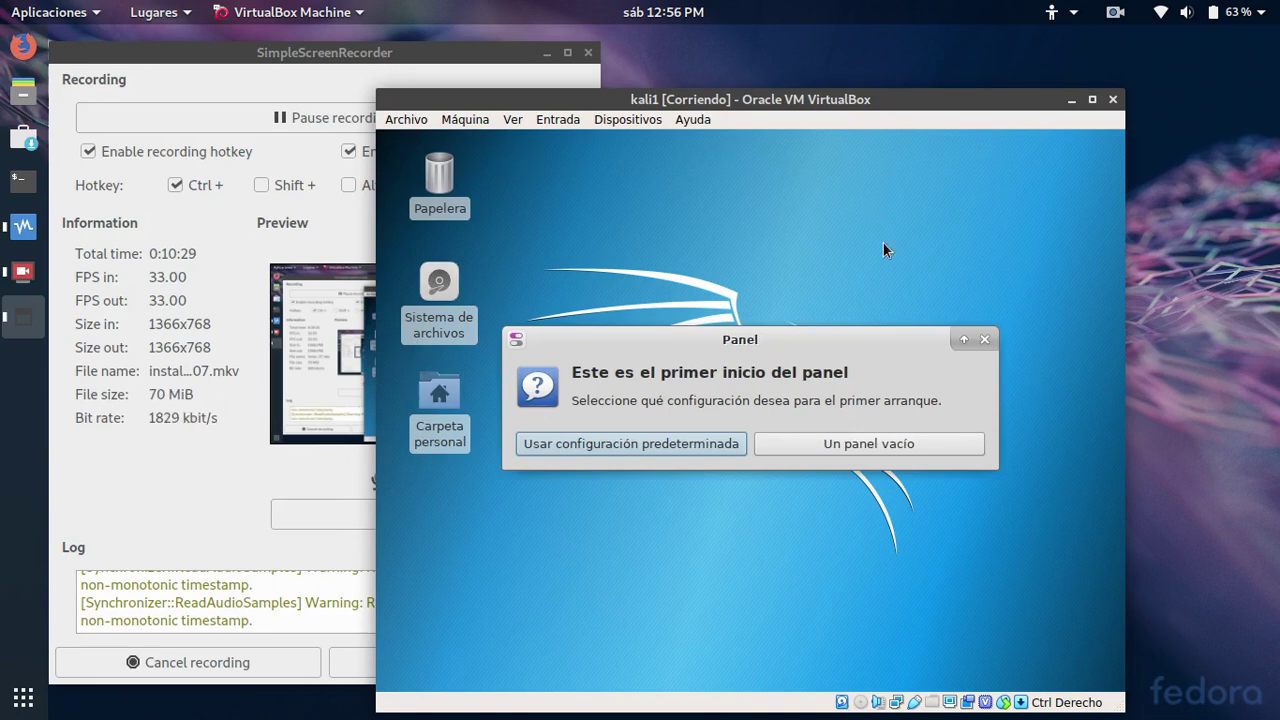
Keep the default panel configuration, cycle through the four workspaces, and open the Dispositivos menu
left_click(574, 443)
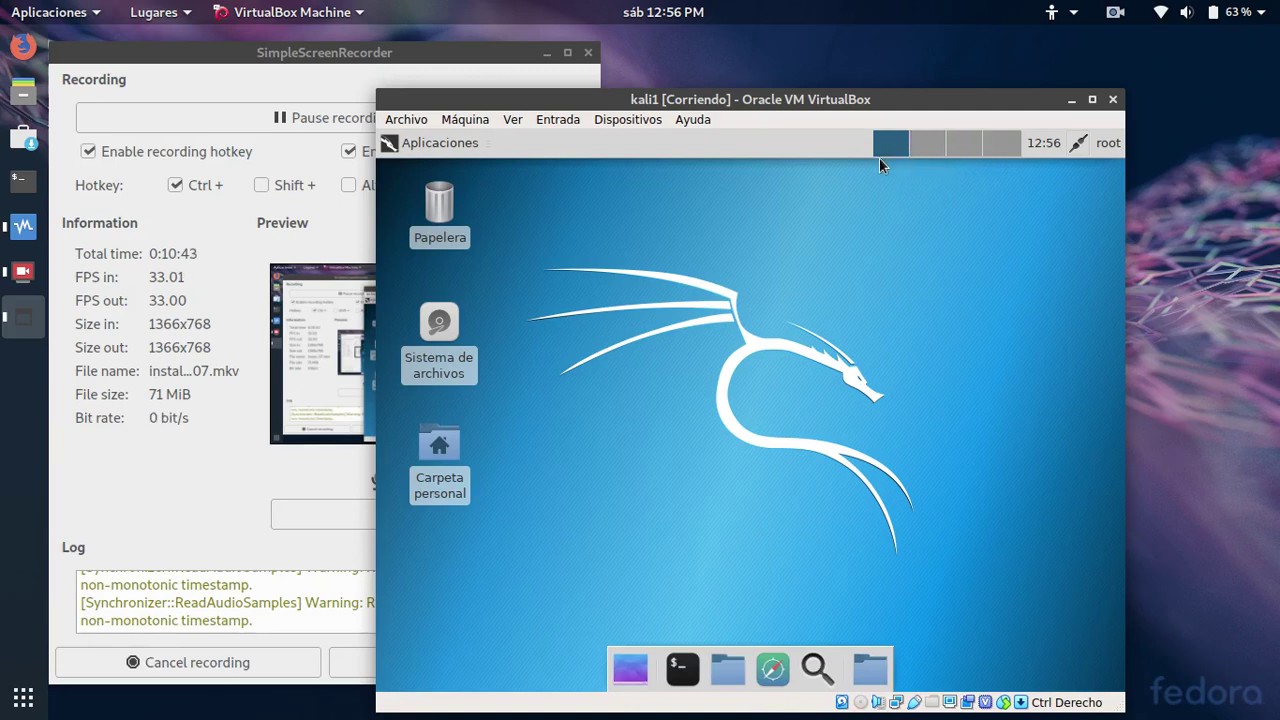
left_click(933, 149)
left_click(965, 146)
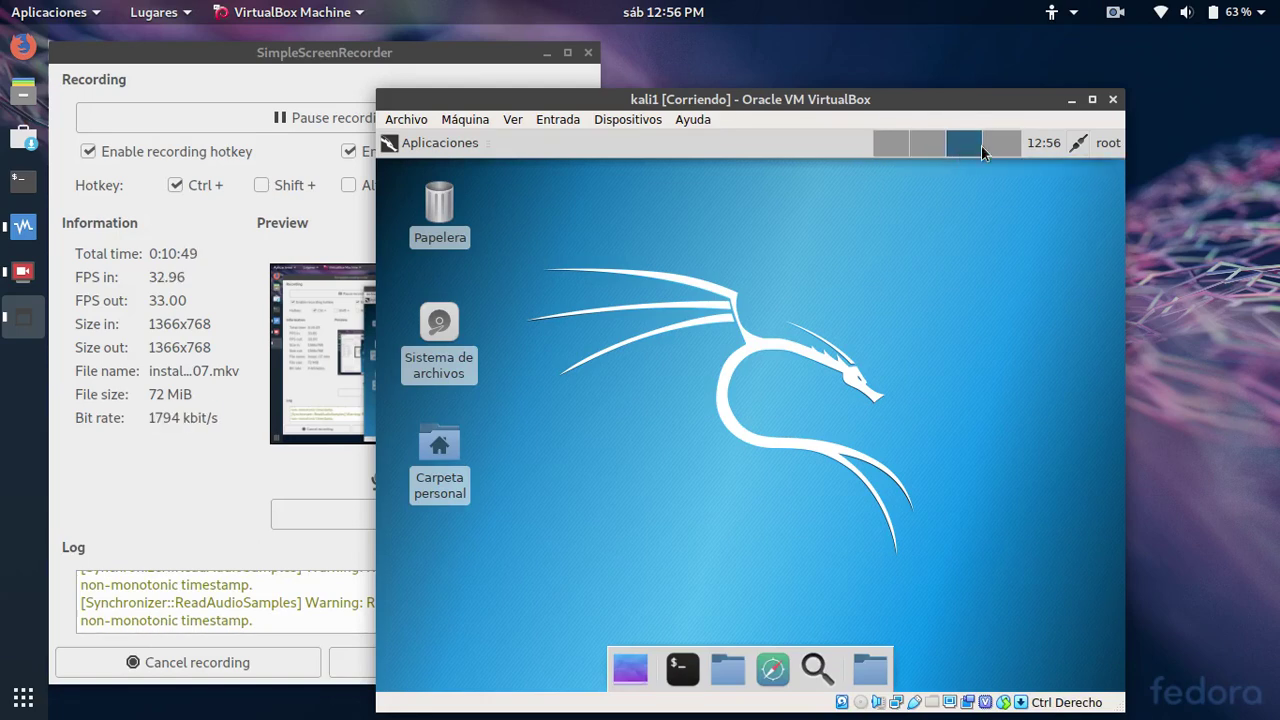
left_click(992, 143)
left_click(896, 152)
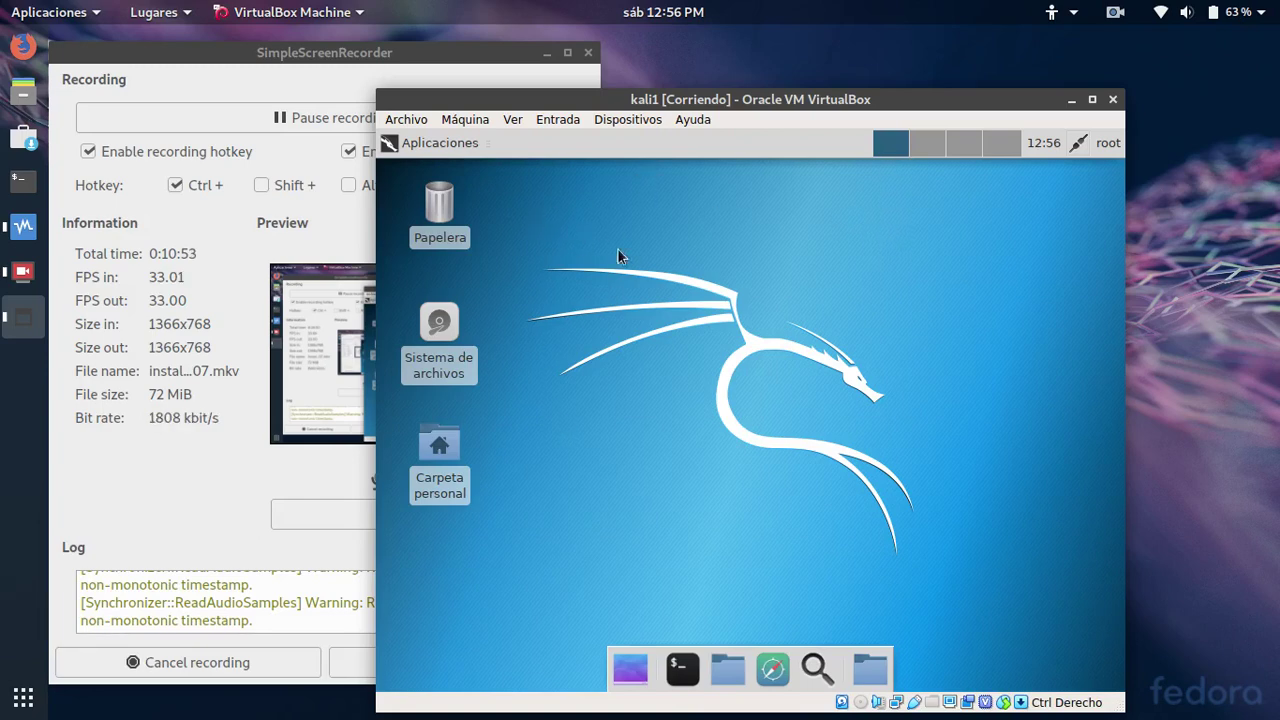
left_click(626, 120)
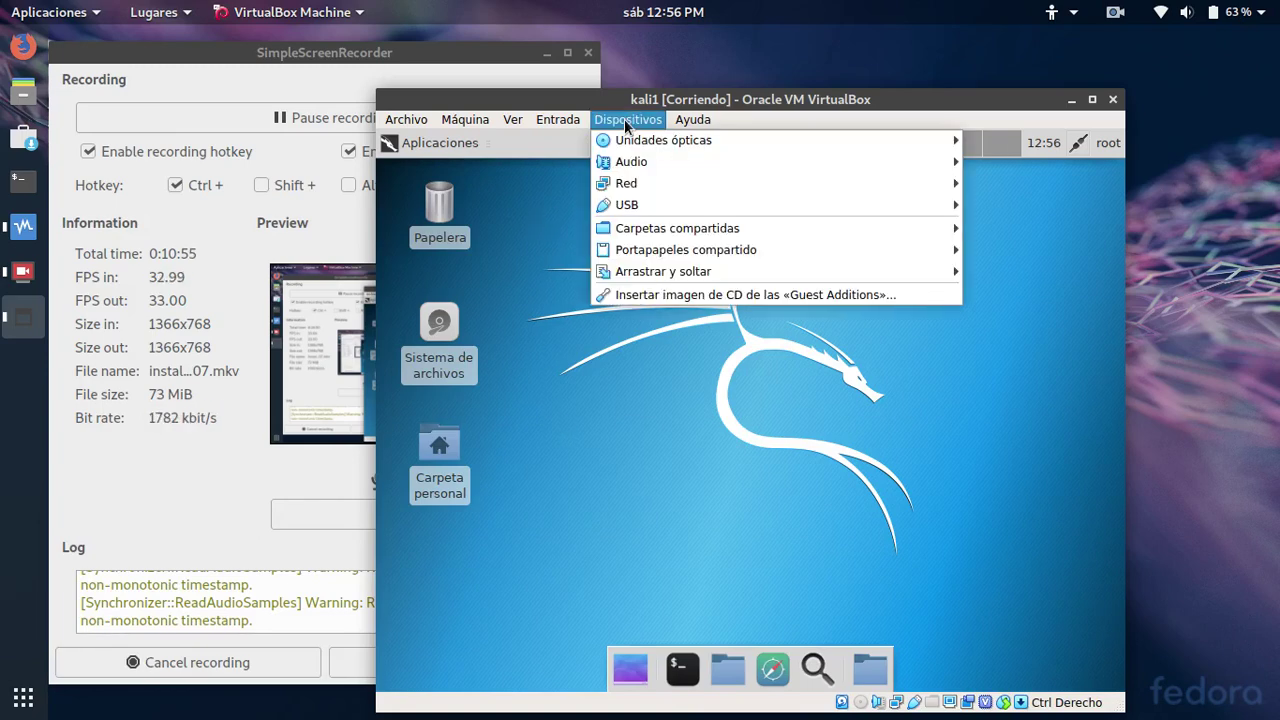
Insert the Guest Additions CD image and open the mounted VBox_GAs disc
left_click(645, 298)
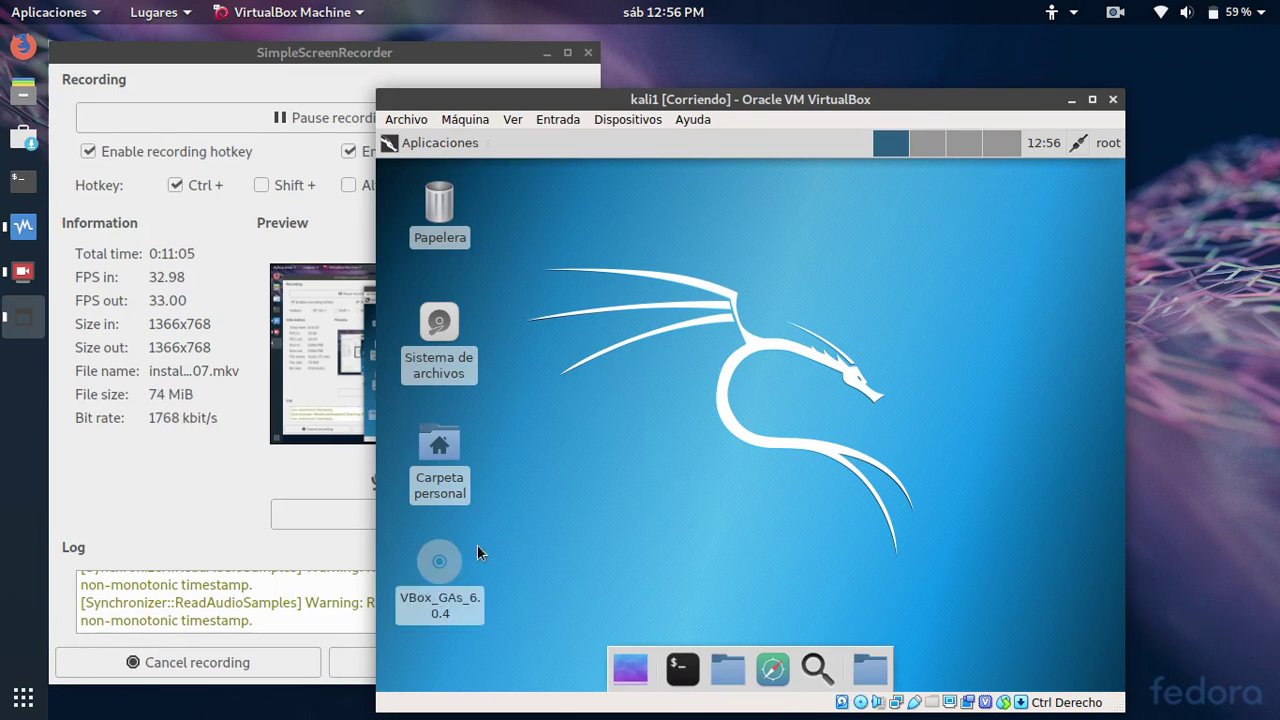
mouse_move(445, 572)
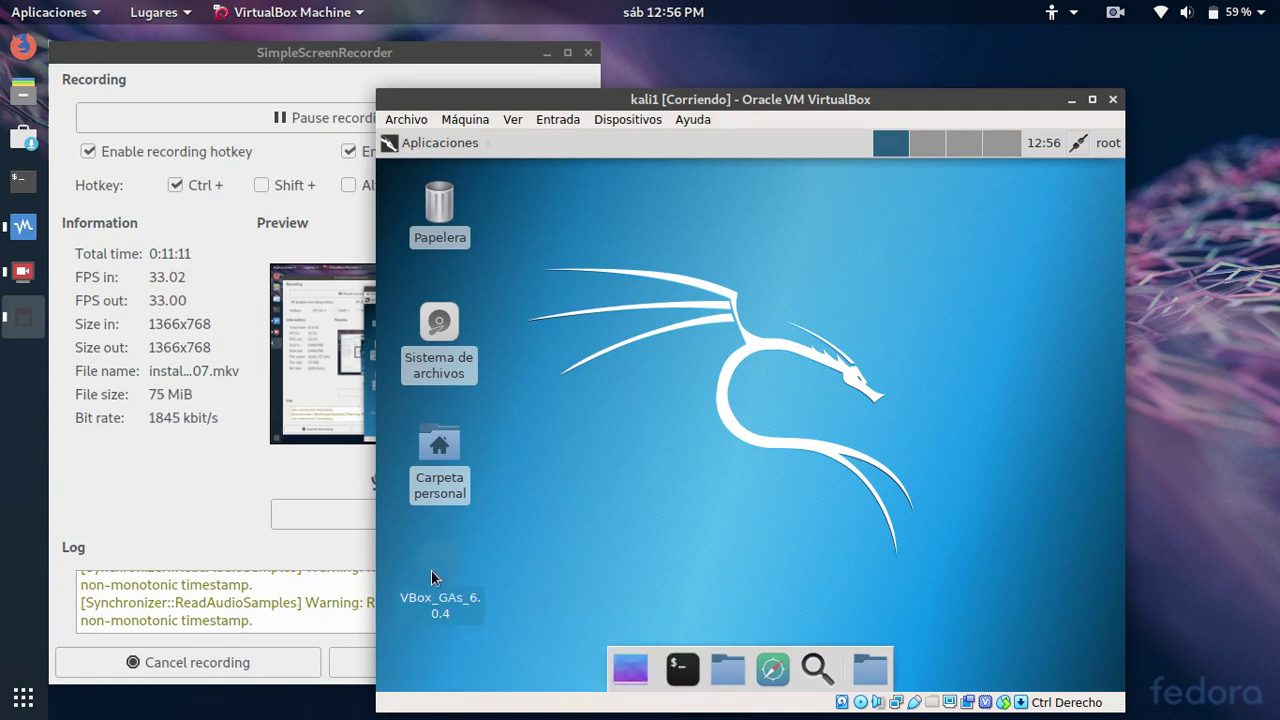
double_click(437, 575)
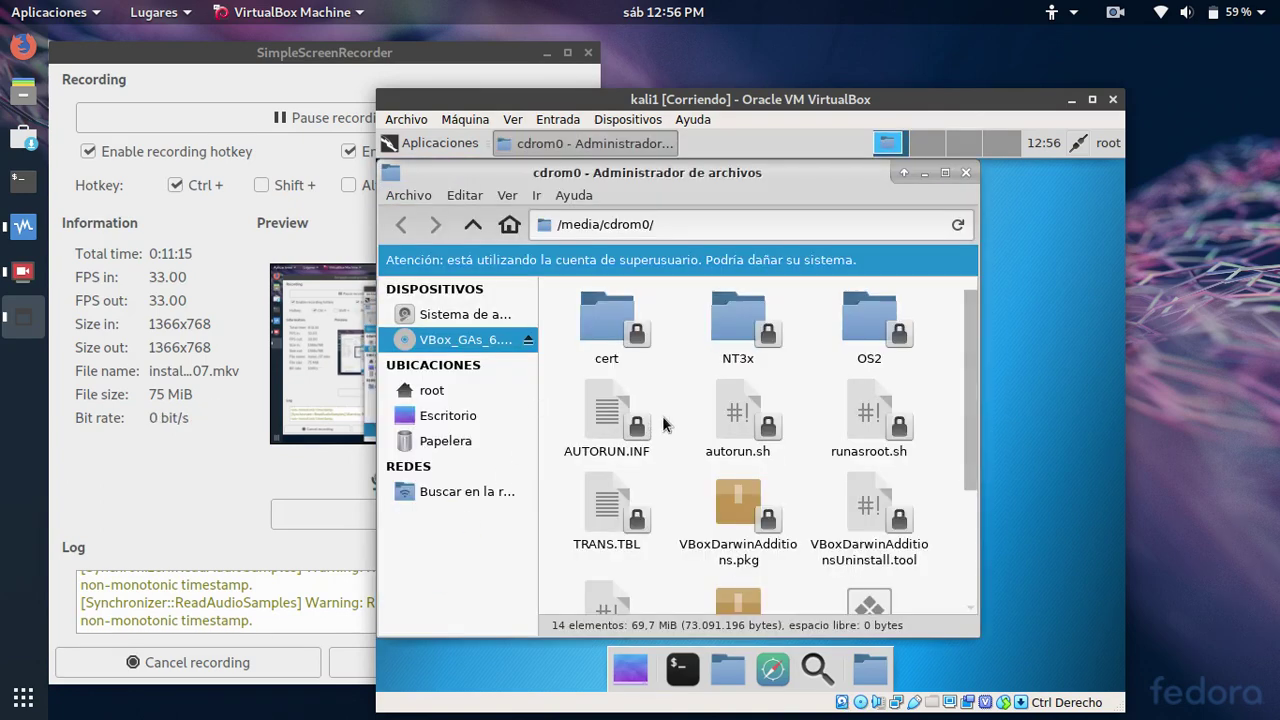
Open a terminal in the /media/cdrom0 folder
scroll(682, 400, "down", 4)
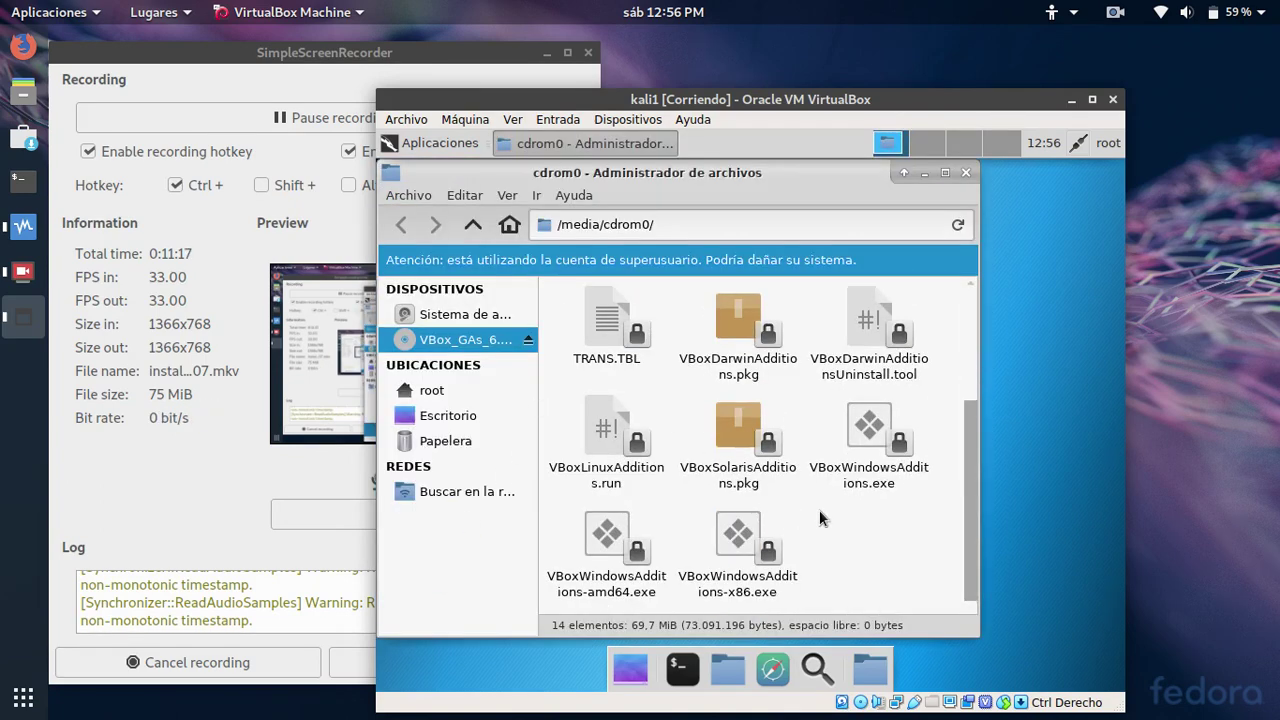
right_click(838, 510)
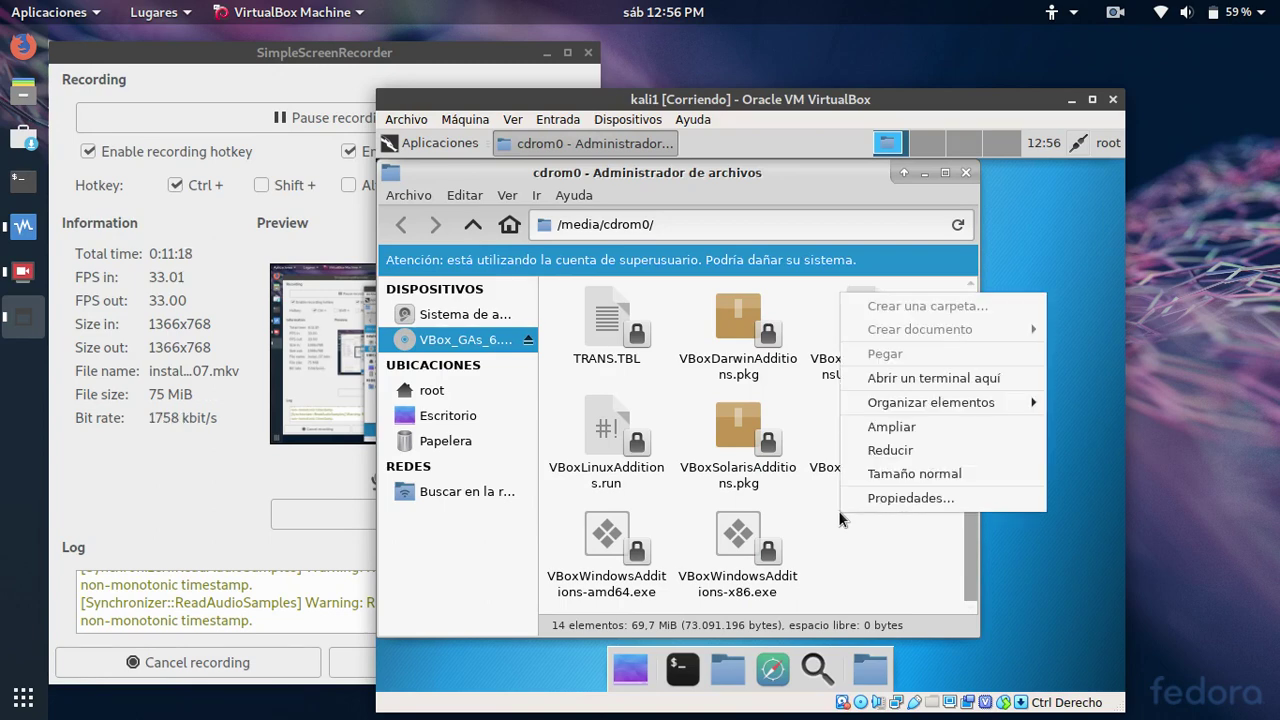
left_click(927, 380)
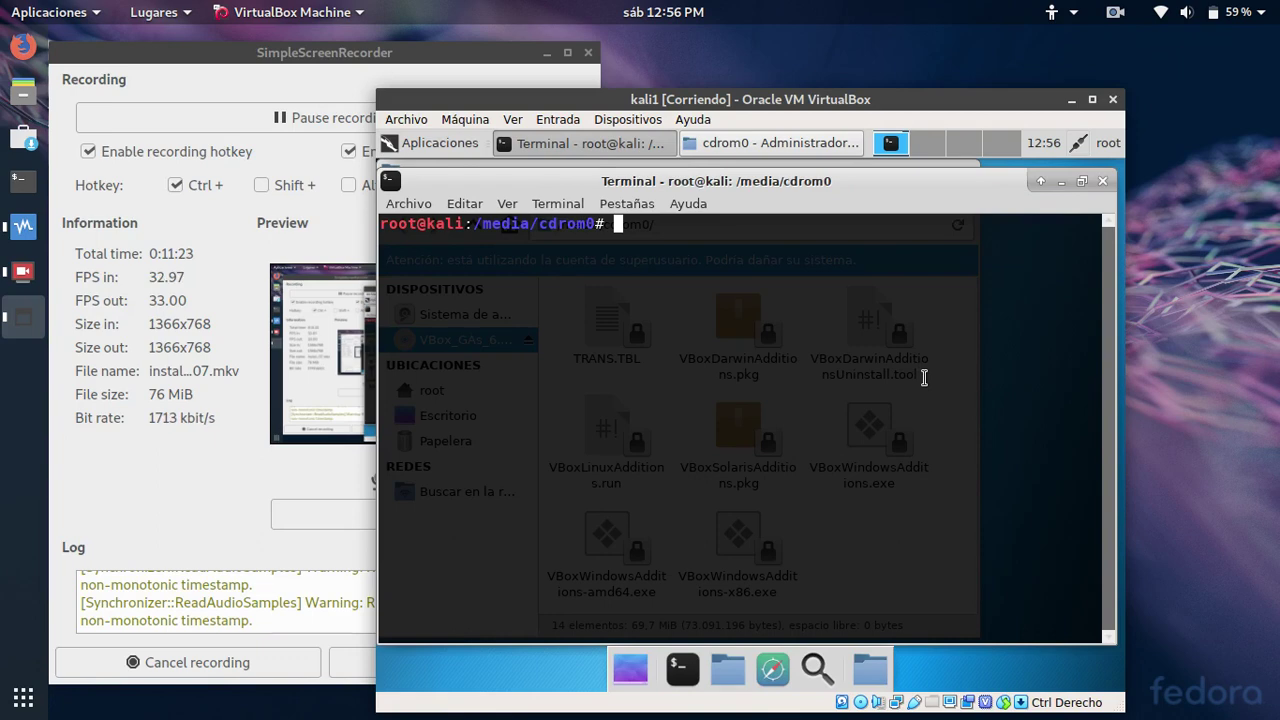
Switch to a root shell with su -, enter /media/cdrom0 and list the Guest Additions files
type("su -")
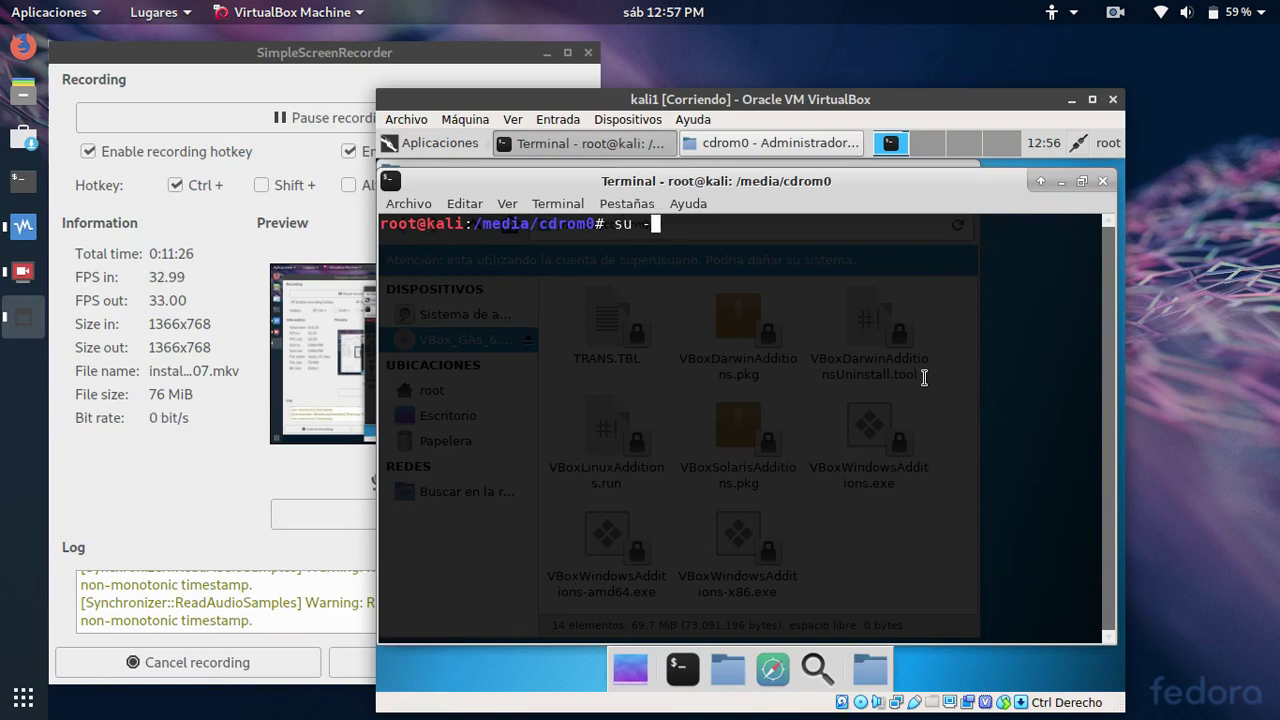
key("Return")
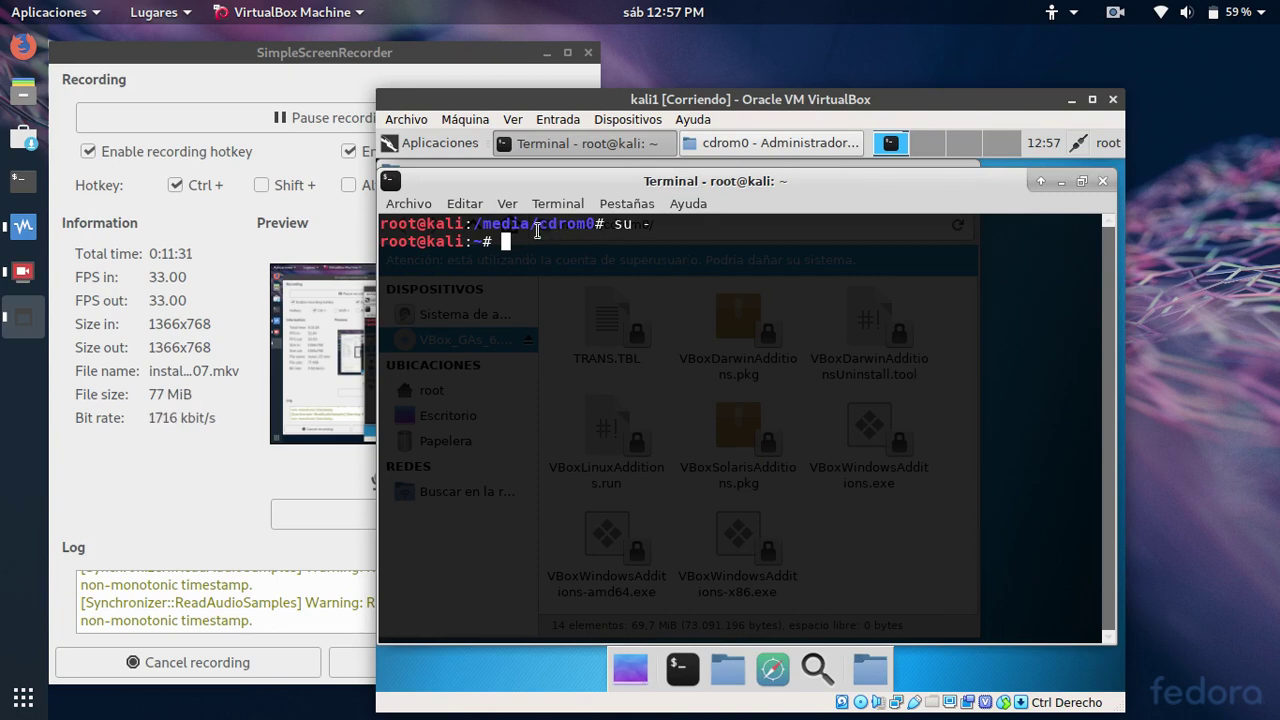
type("cd ")
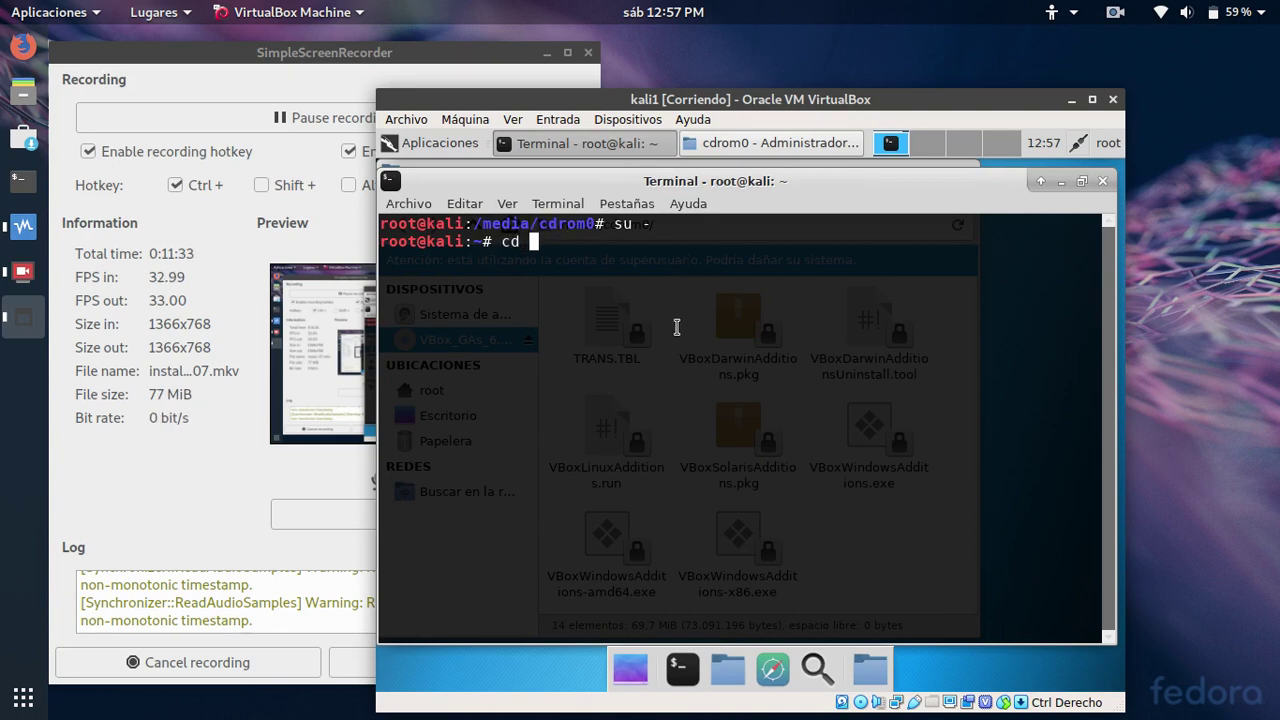
type("/medi")
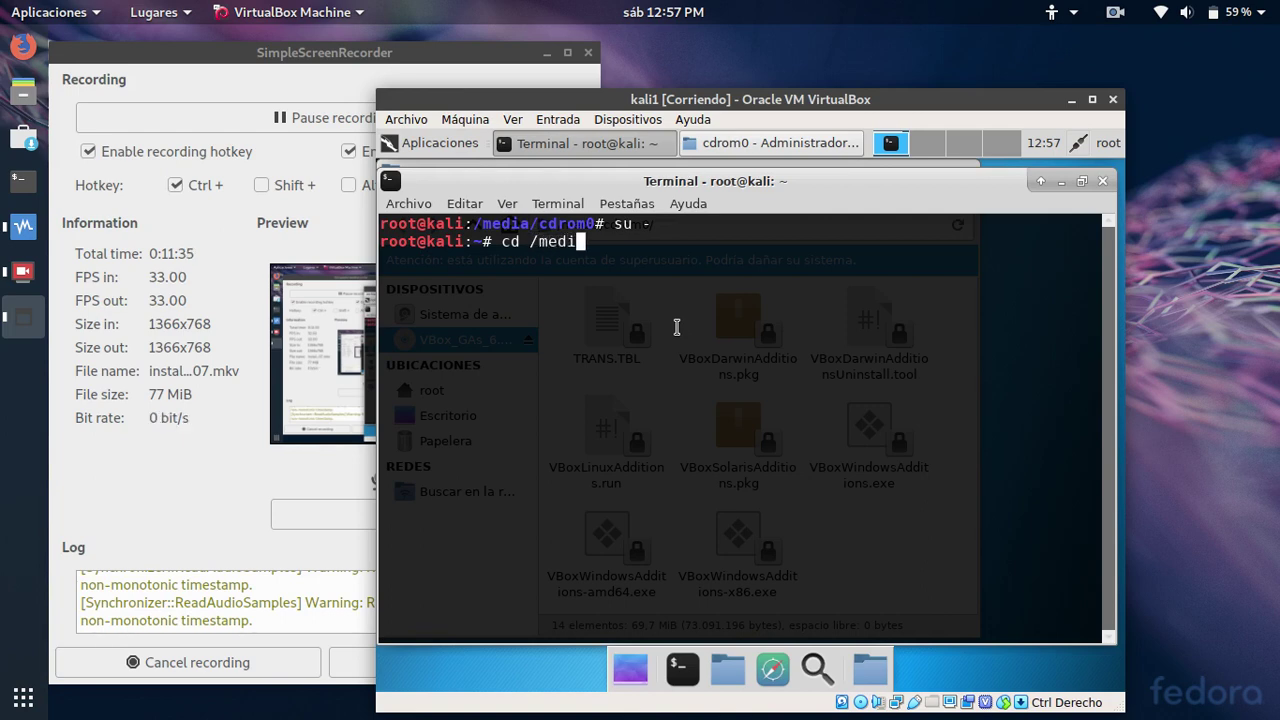
type("a/cdrom0")
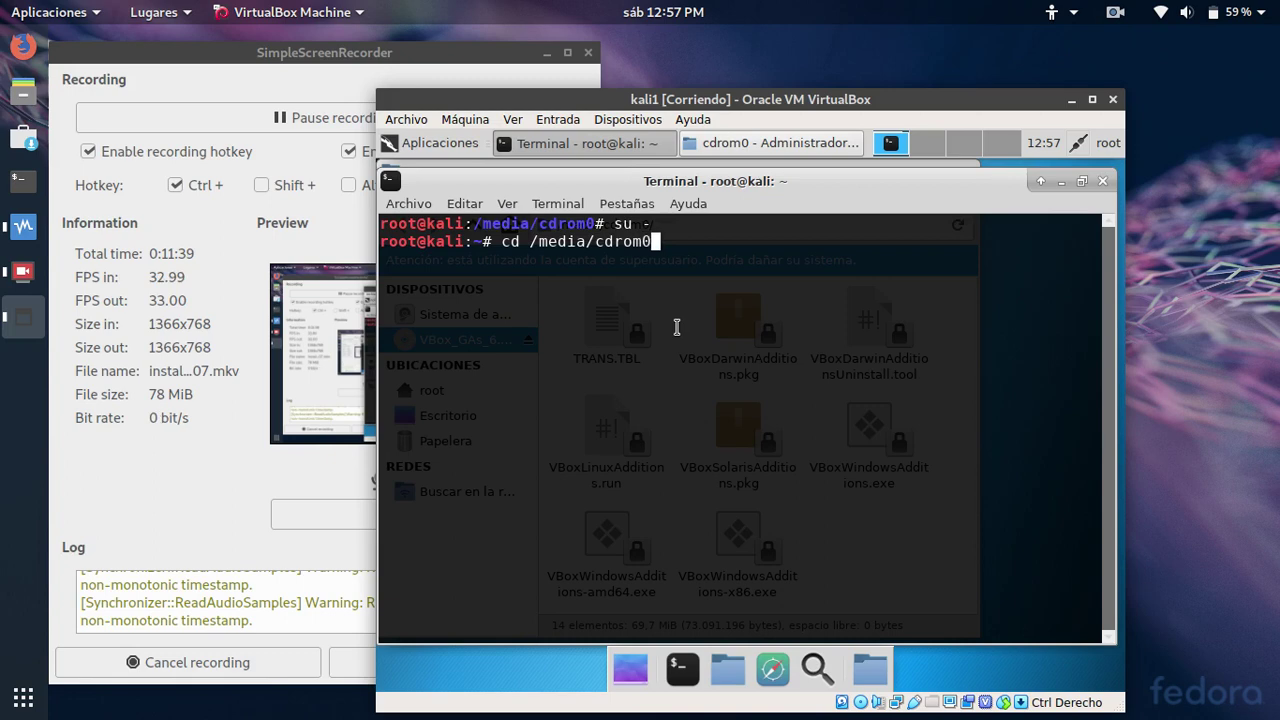
key("Return")
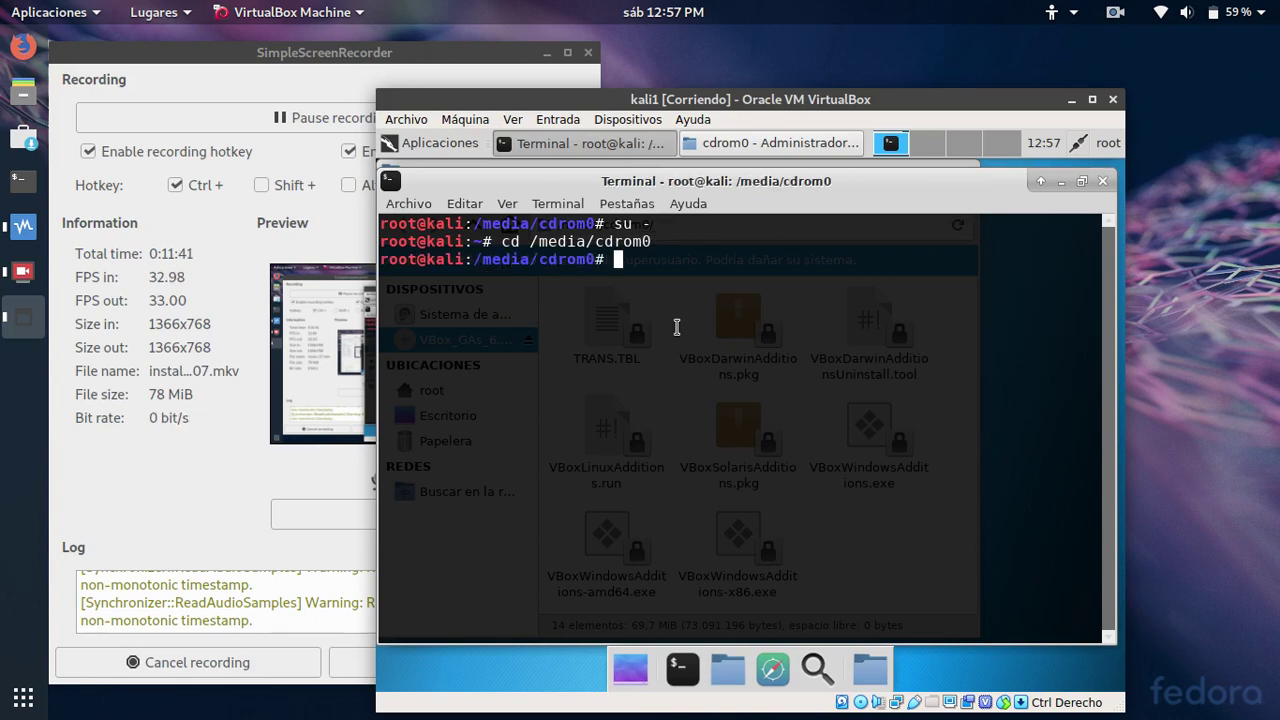
type("ls")
key("Return")
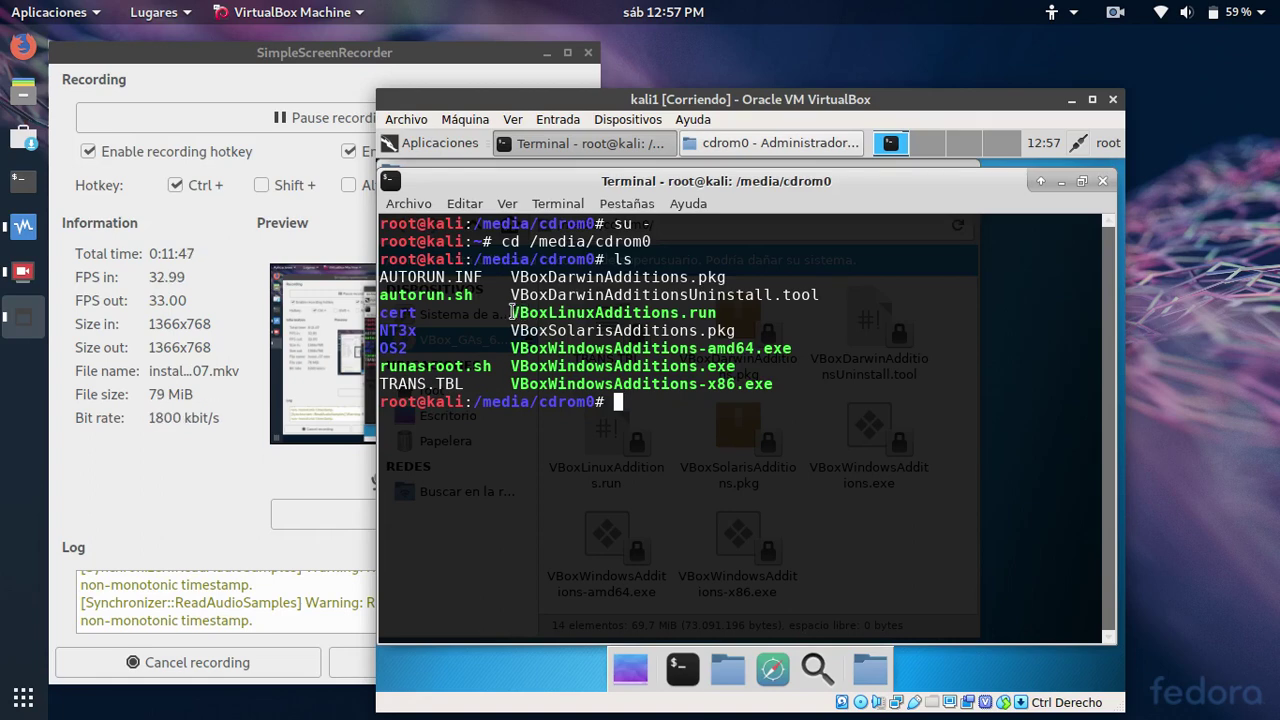
Copy VBoxLinuxAdditions.run from the listing and paste it at the root prompt, cursor moved before it
left_click_drag(512, 313, 713, 313)
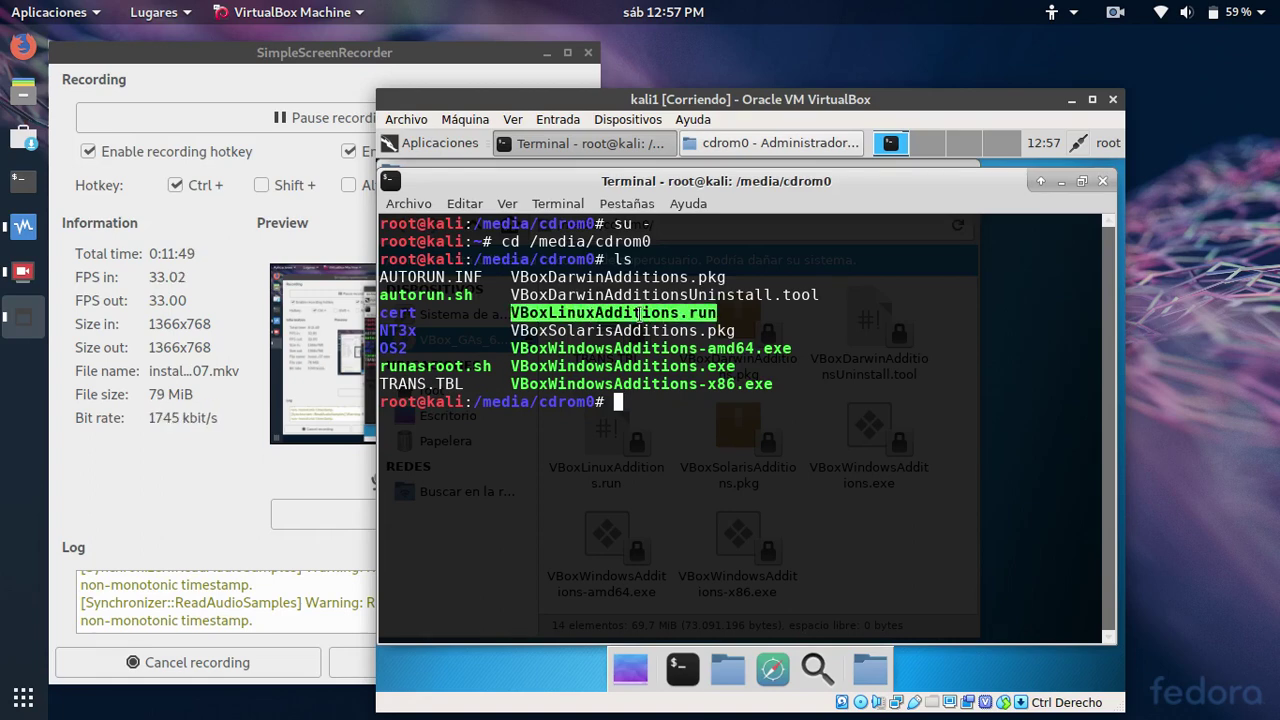
right_click(614, 312)
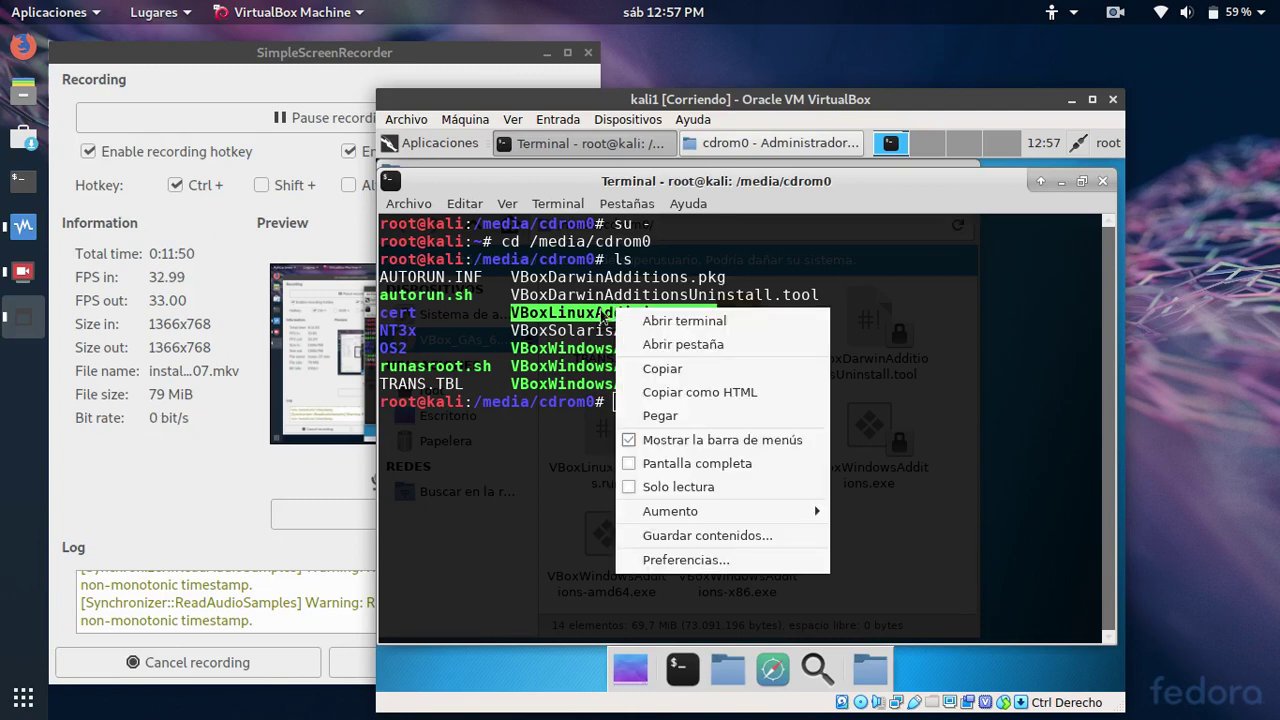
left_click(664, 369)
left_click(660, 408)
right_click(660, 408)
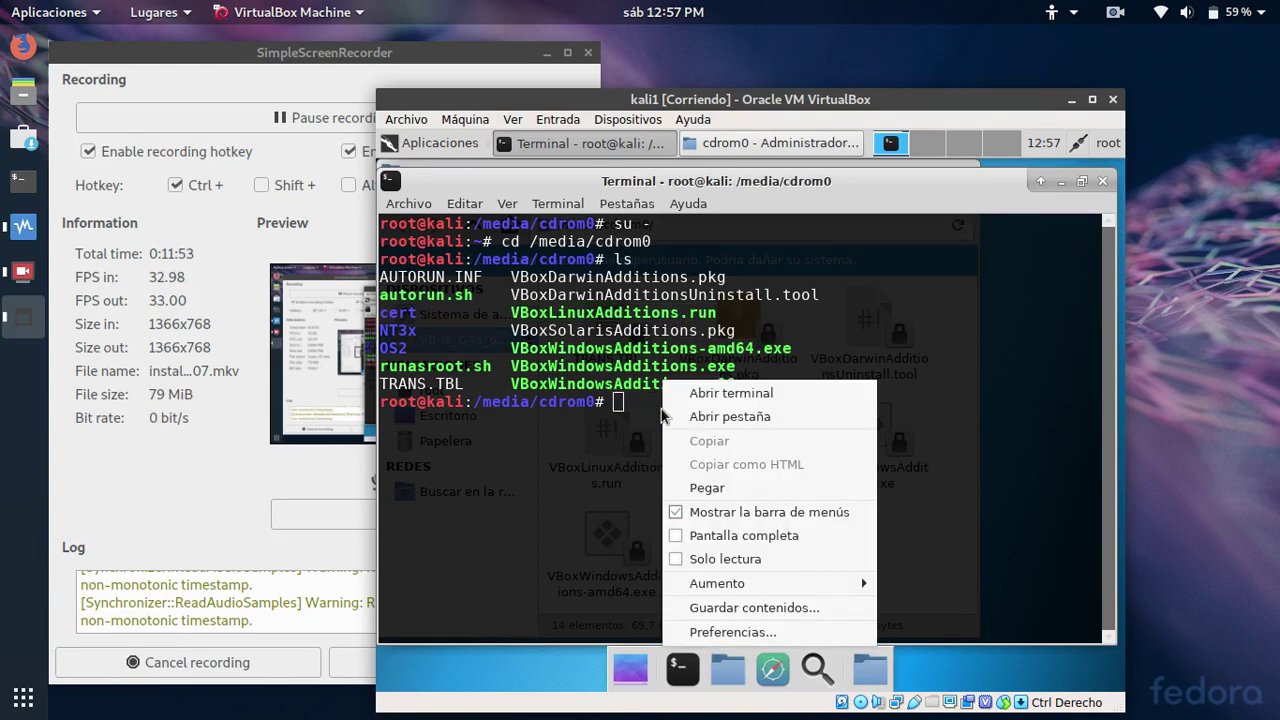
left_click(694, 484)
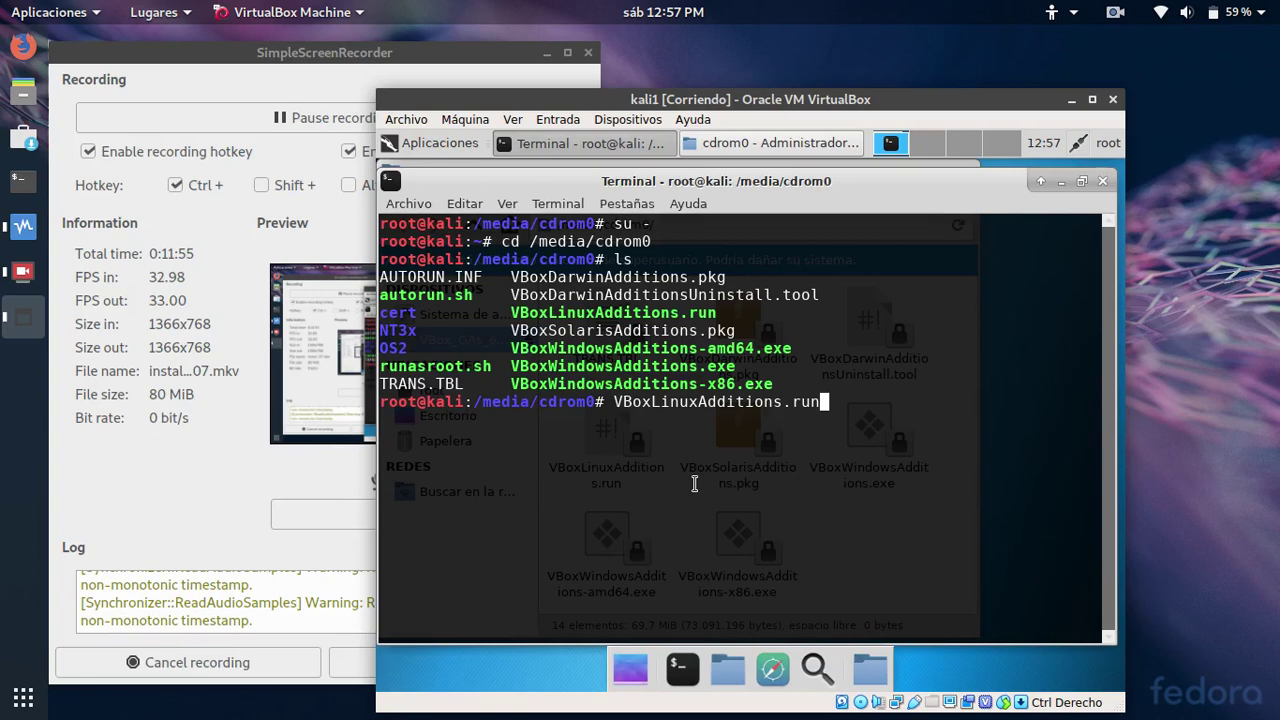
key("Home")
key("Left")
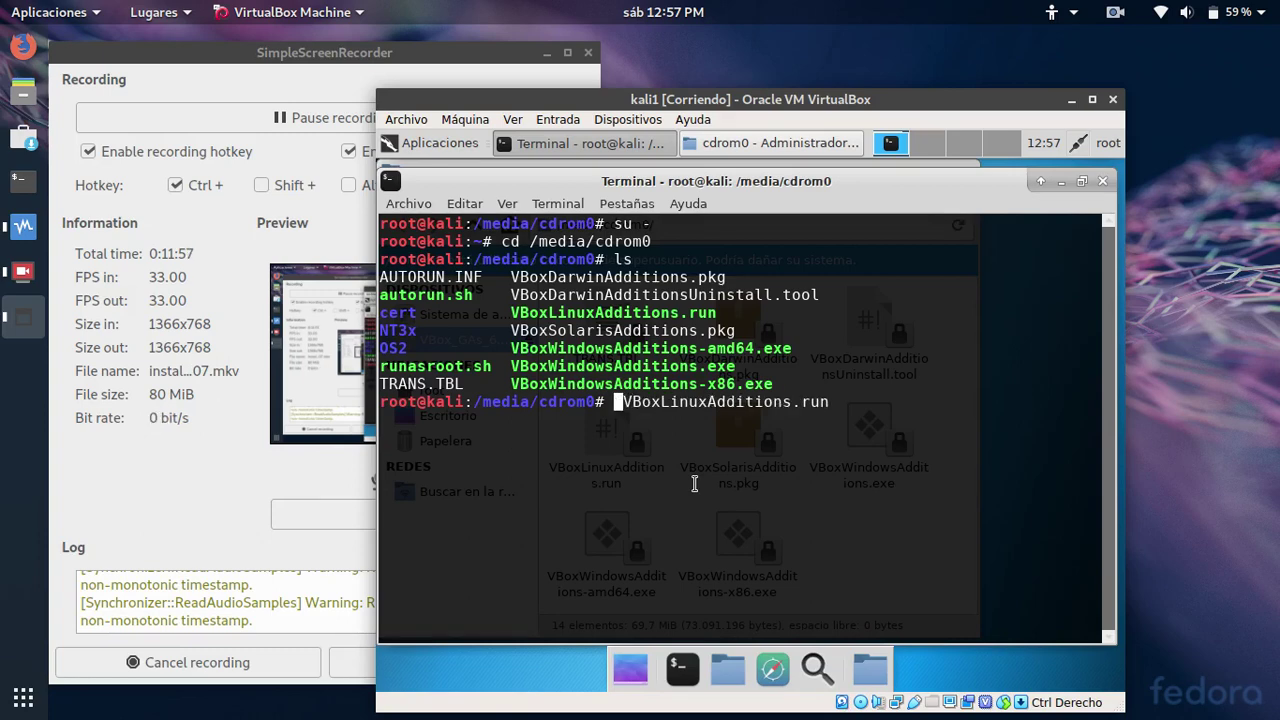
Run the Linux Guest Additions installer with sh VBoxLinuxAdditions.run
type("sh")
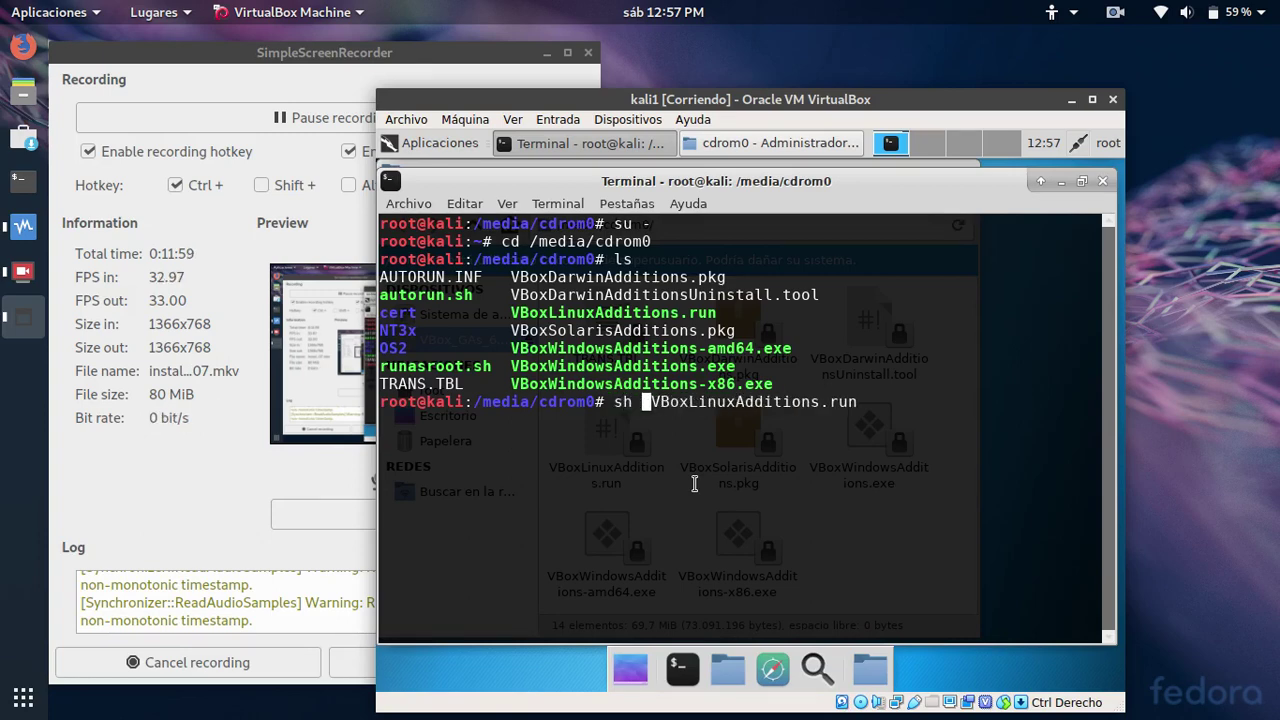
key("Return")
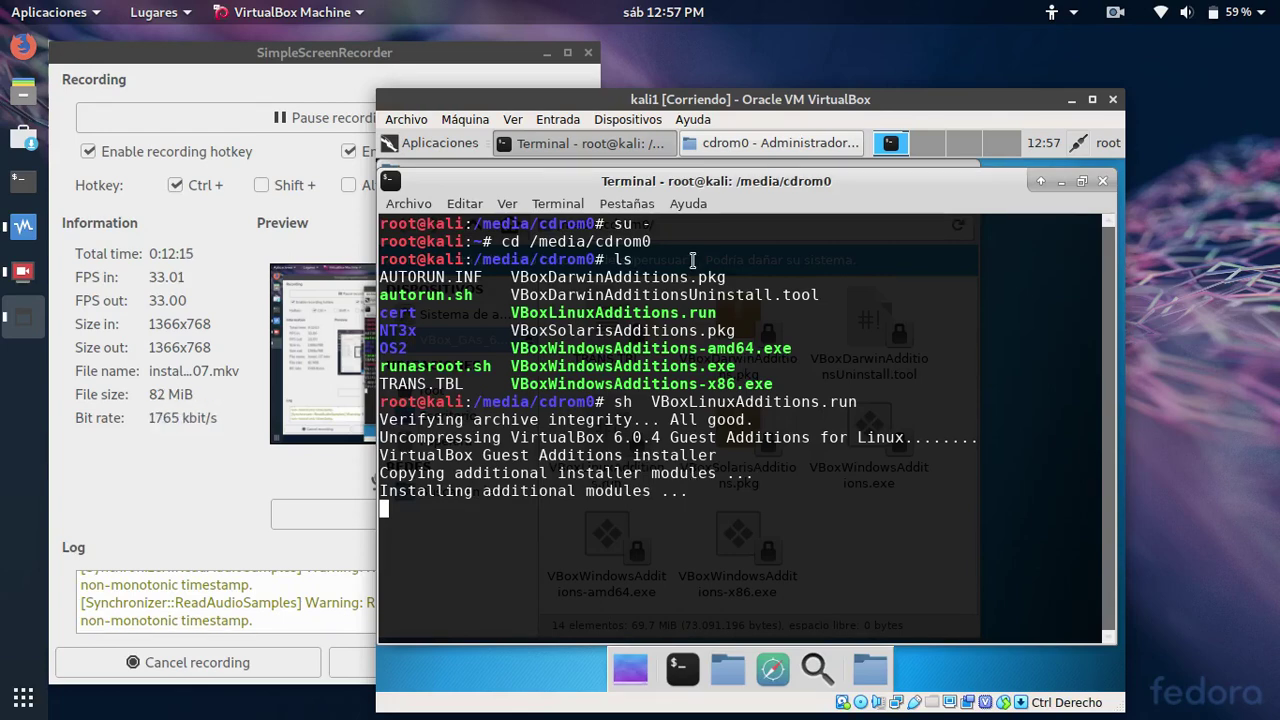
left_click(290, 118)
left_click(290, 118)
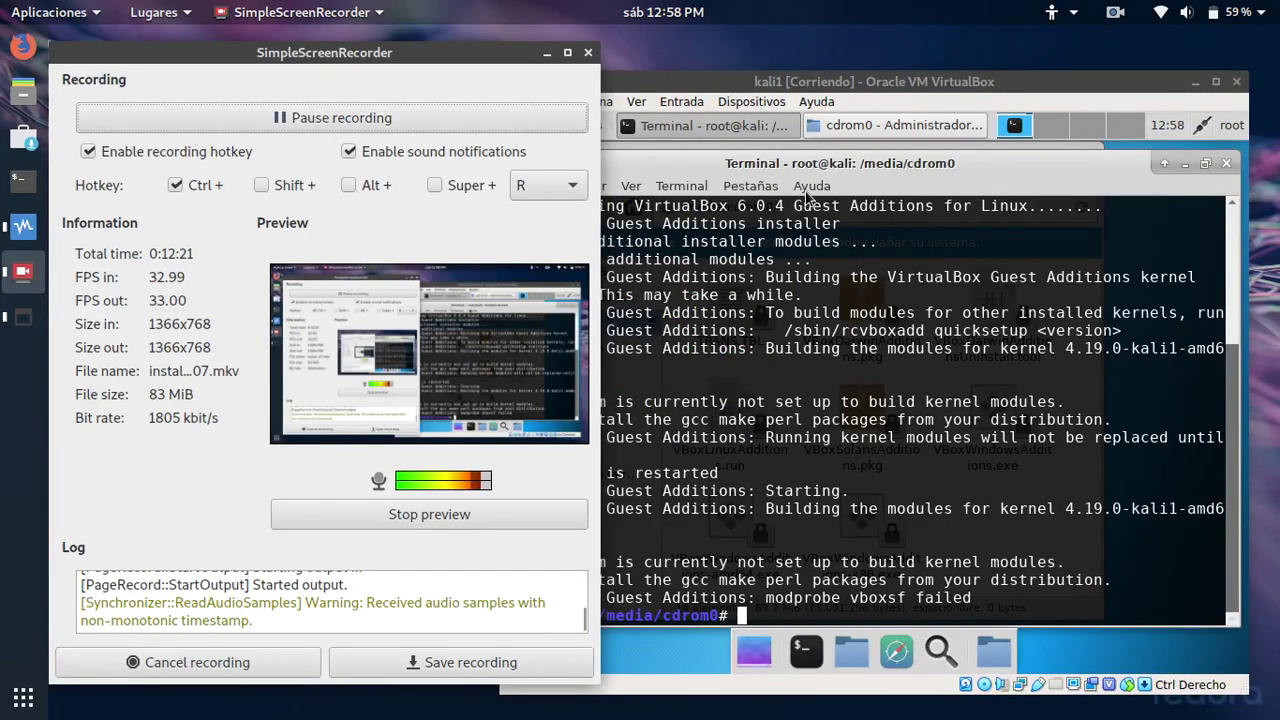
Restart the kali1 virtual machine with the reboot command
left_click(845, 568)
type("reboo")
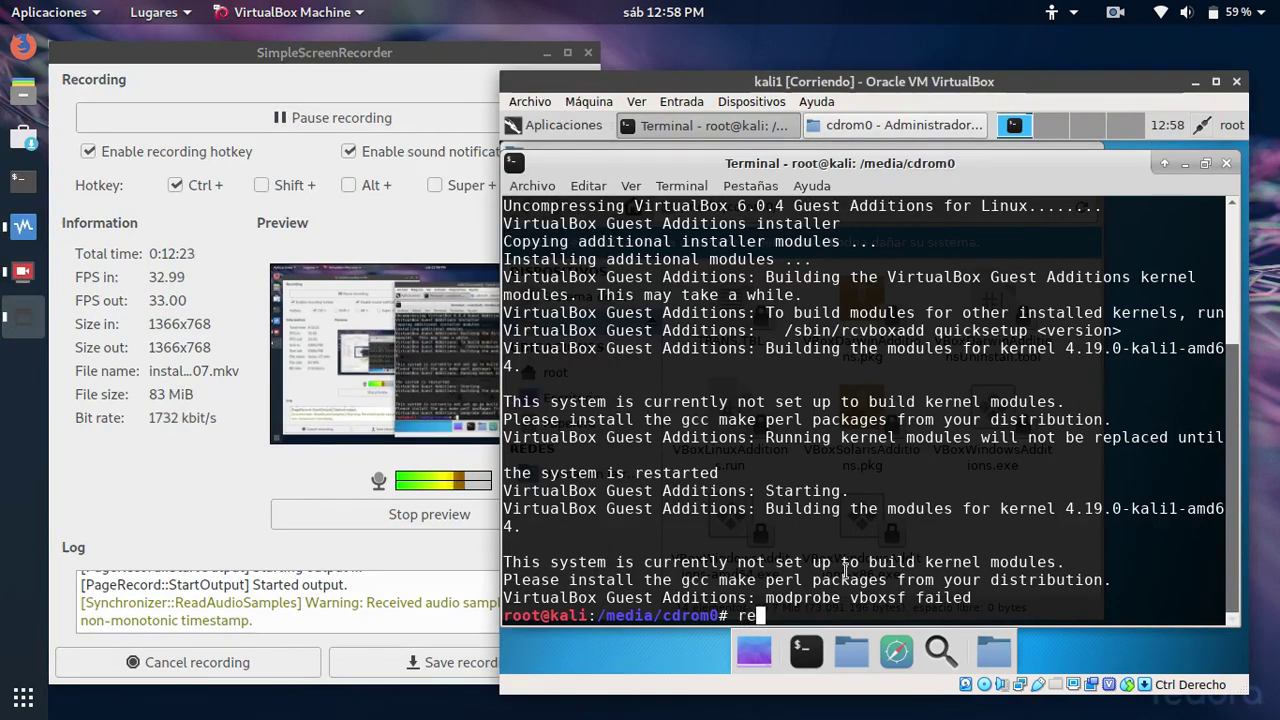
type("t")
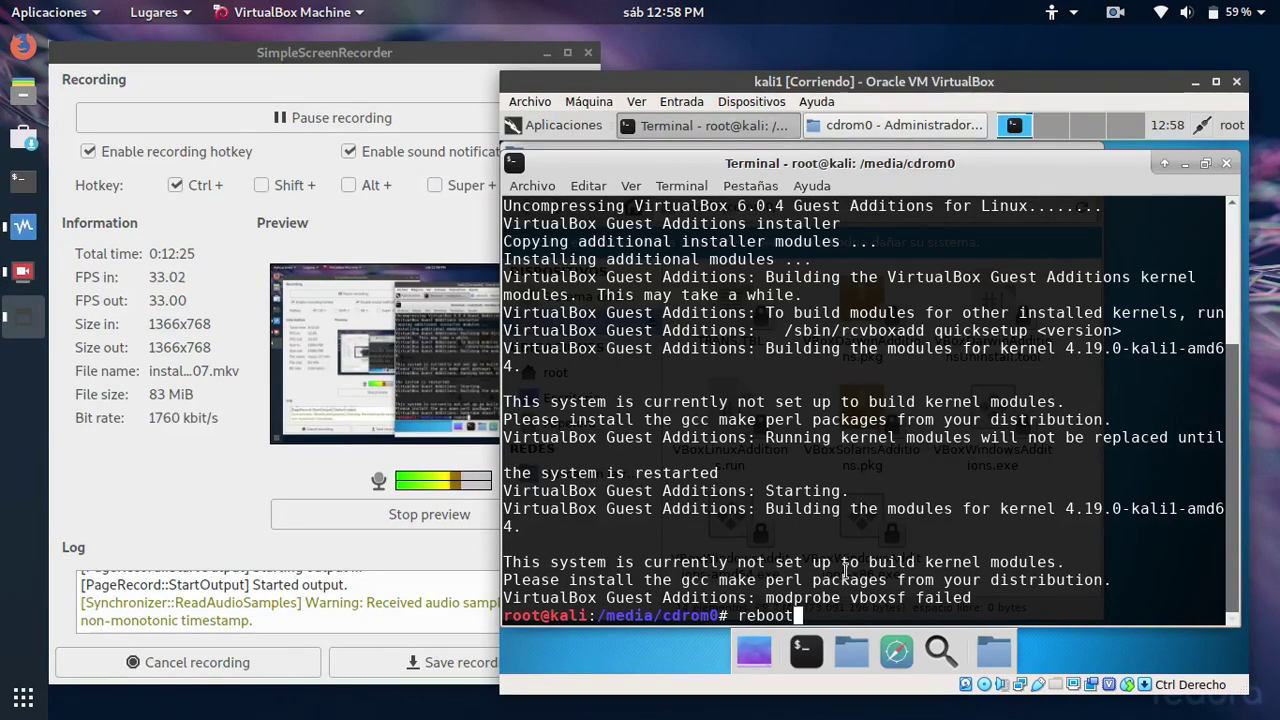
key("Return")
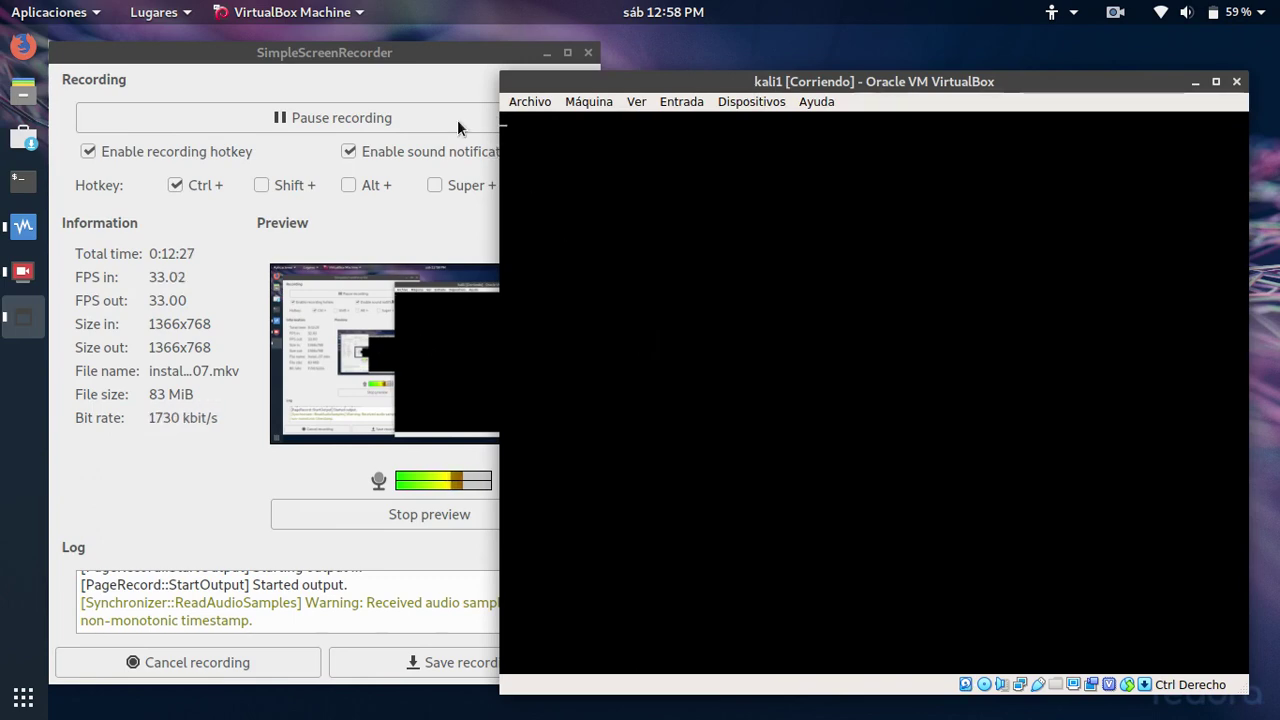